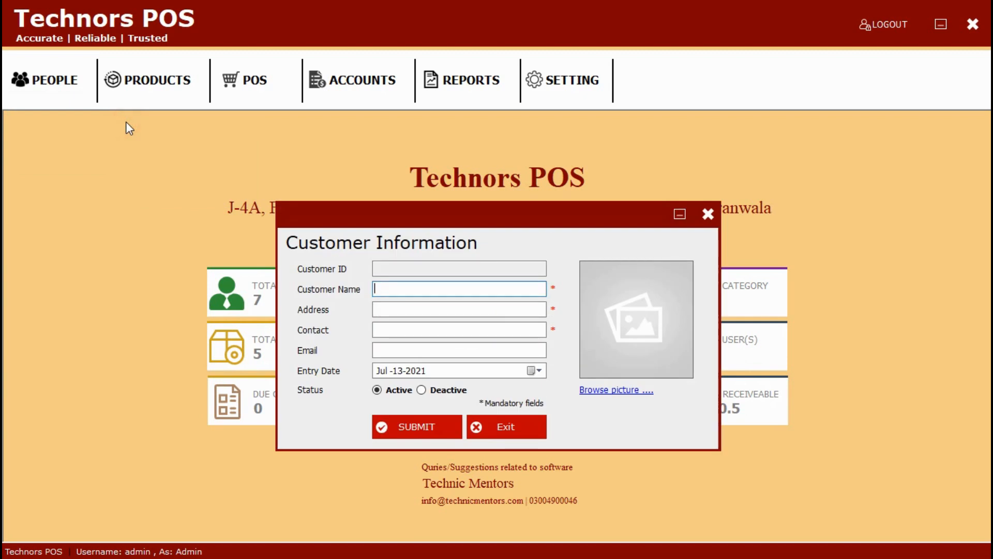
Step: Enter the new customer's name in the Customer Information form
text(Ruhma)
Step: Fill in the customer's address, contact number and e-mail address
click(408, 308)
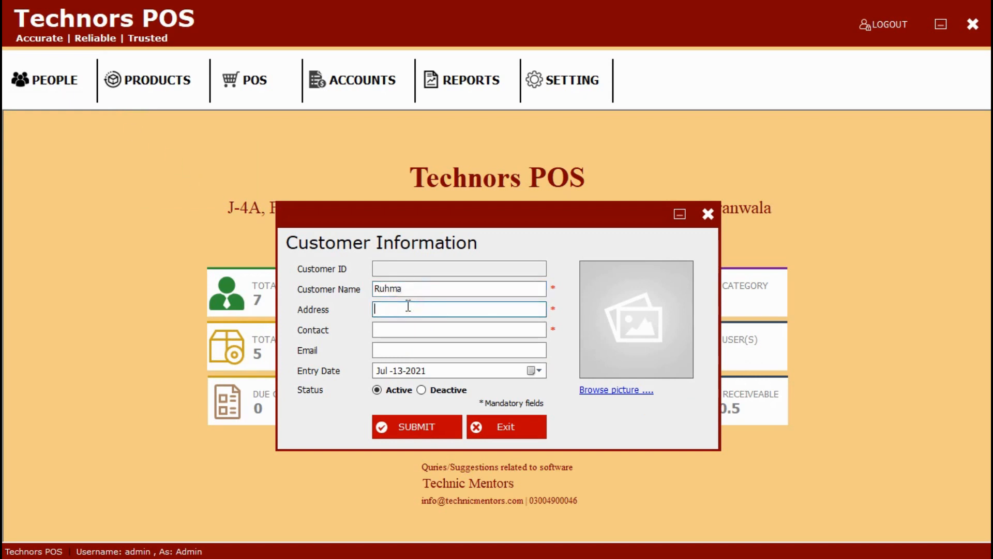
text(Hafizabad Road)
click(404, 331)
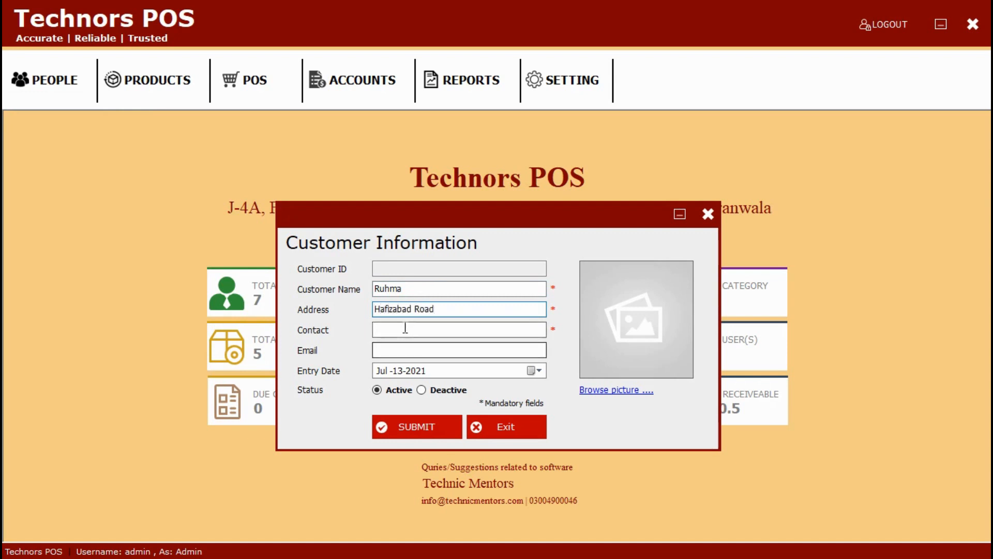
text(93778)
key(BackSpace)
key(BackSpace)
key(BackSpace)
key(BackSpace)
key(BackSpace)
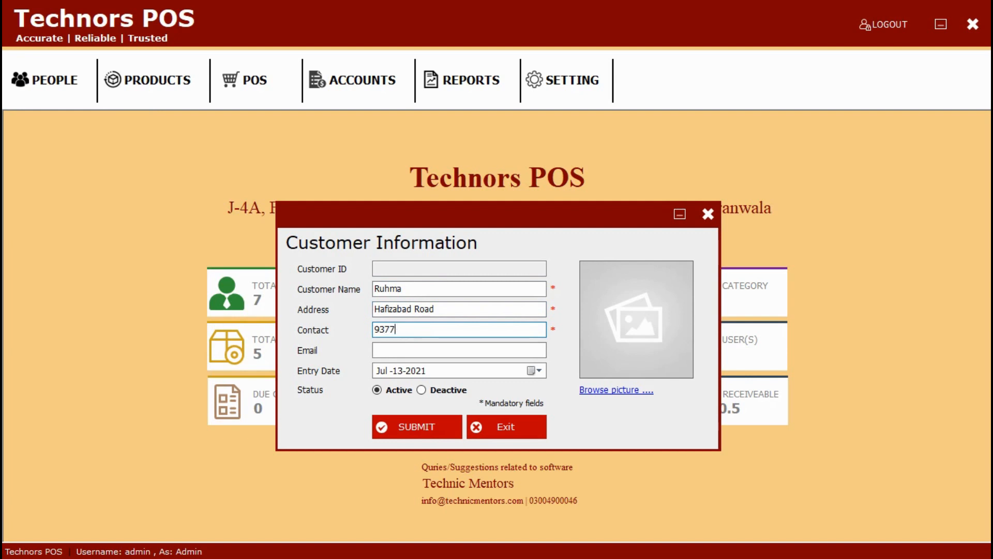
click(407, 350)
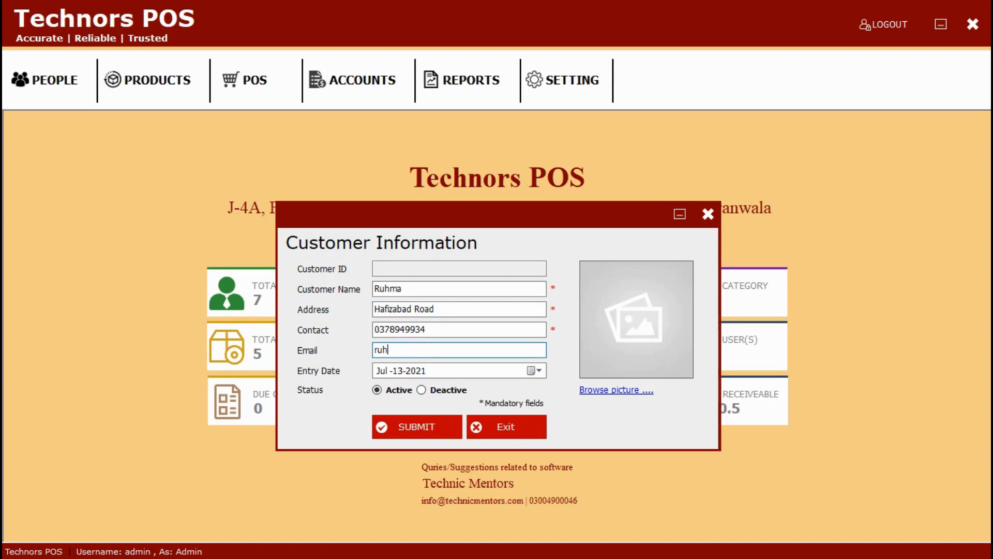
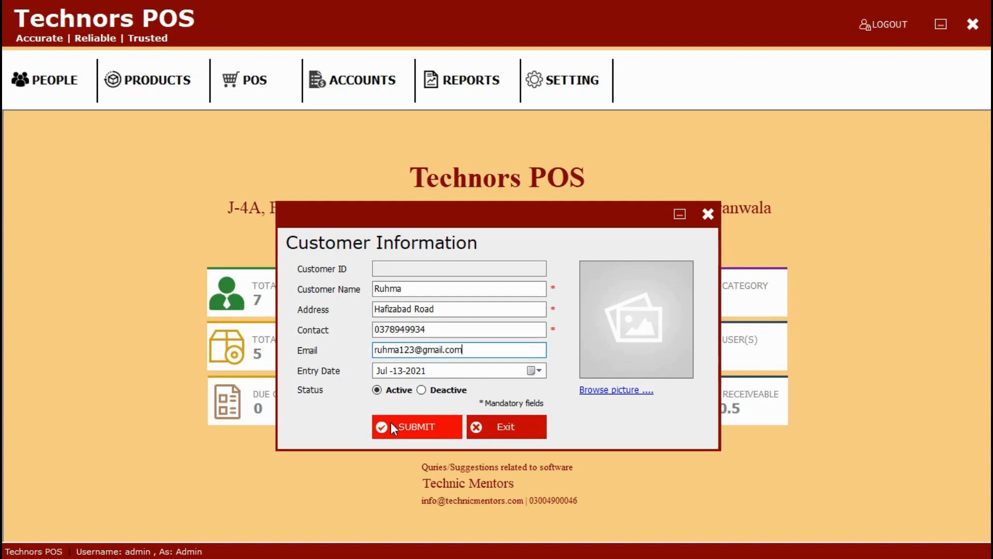
Step: Submit the customer record, acknowledge the confirmation and close the customer form
click(390, 422)
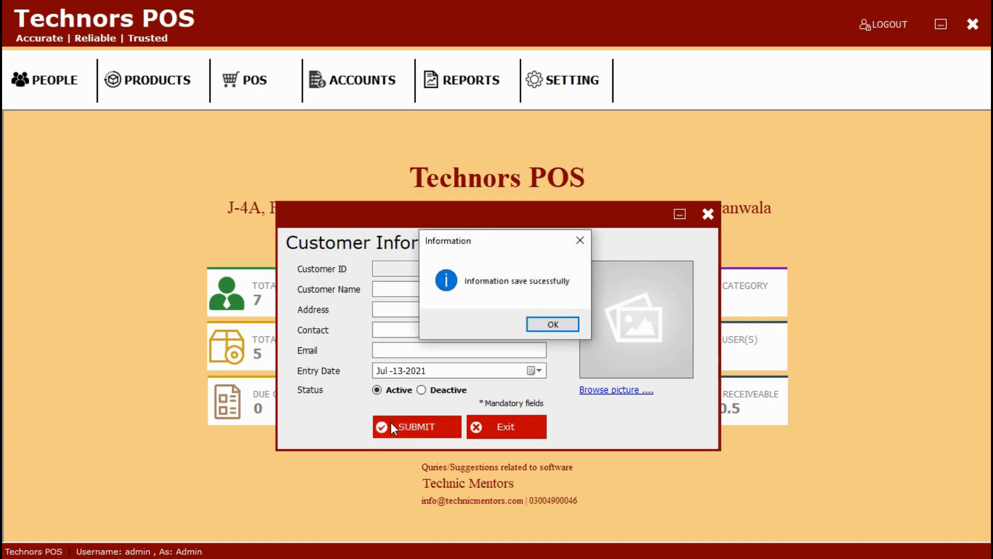
click(538, 326)
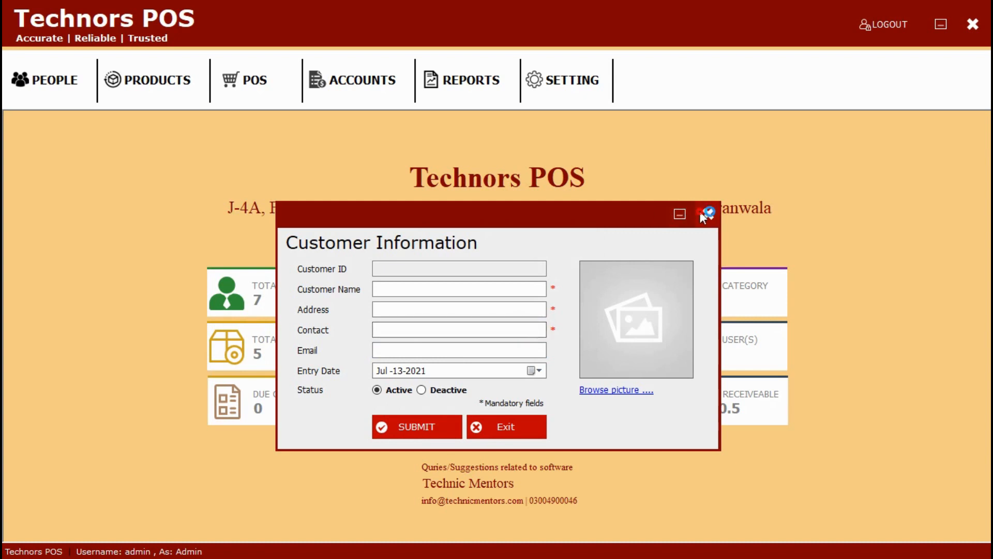
click(707, 214)
click(53, 83)
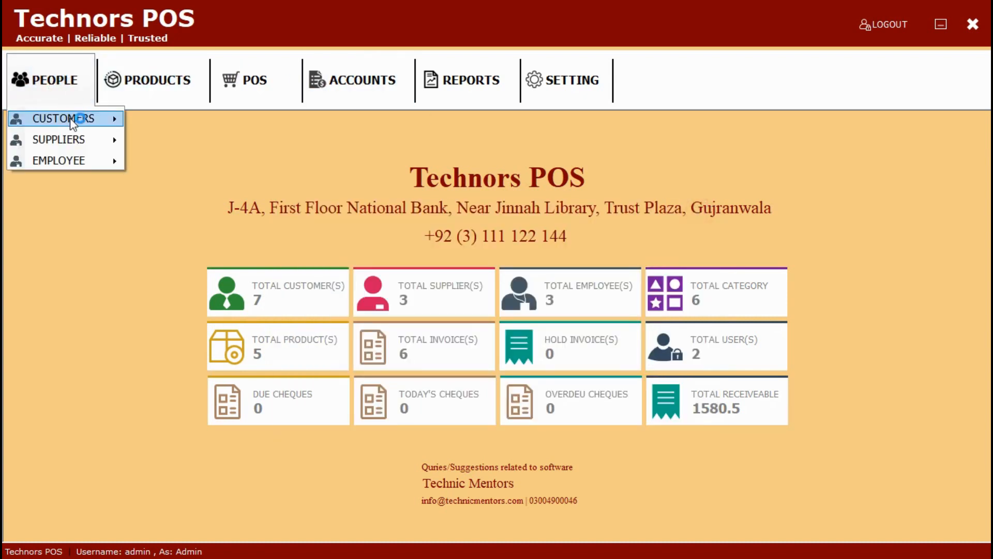
mouse_move(109, 118)
click(153, 146)
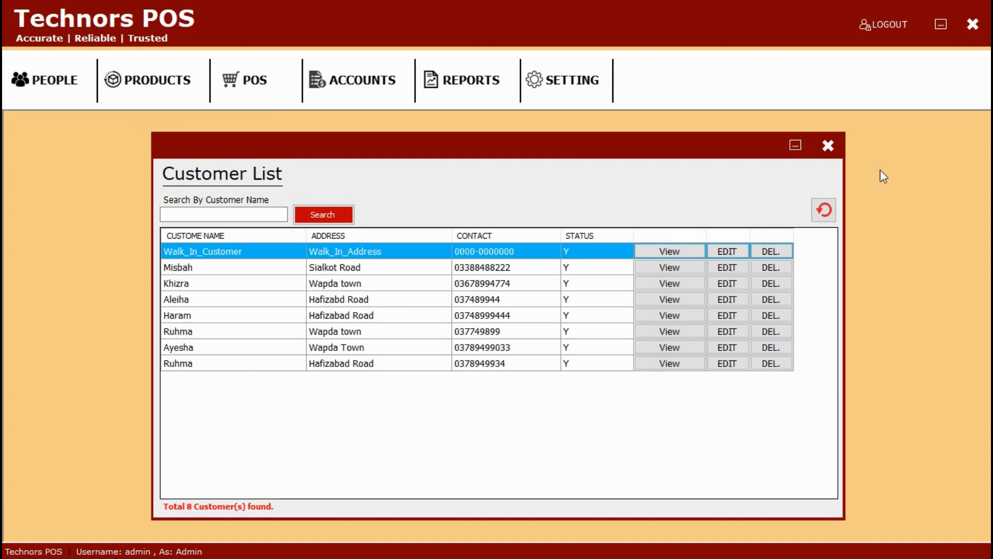
click(828, 146)
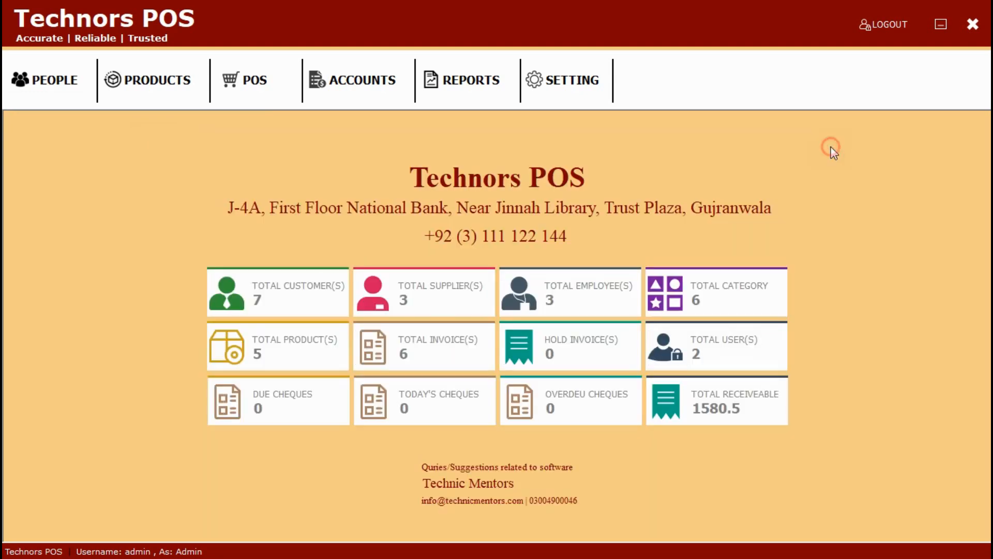
click(85, 66)
mouse_move(92, 124)
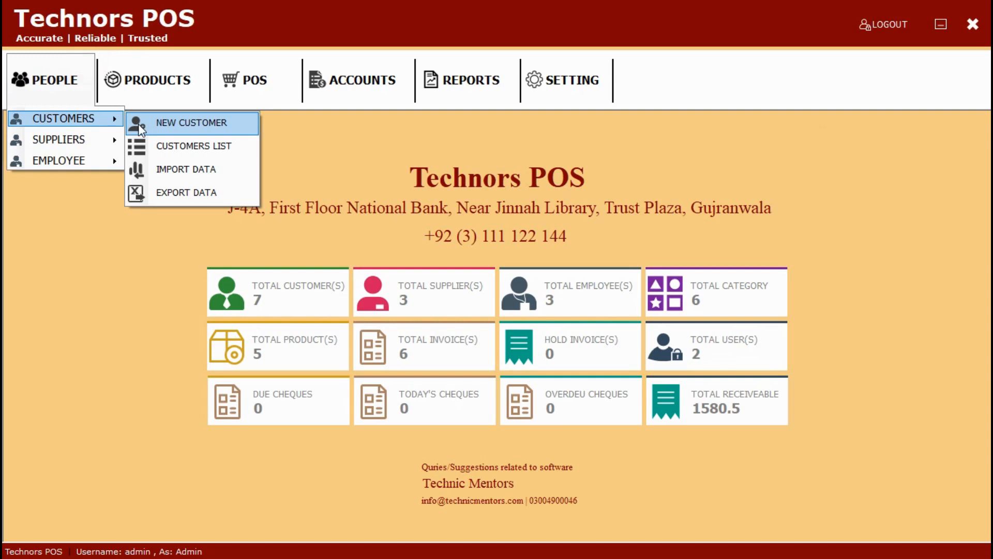
mouse_move(101, 150)
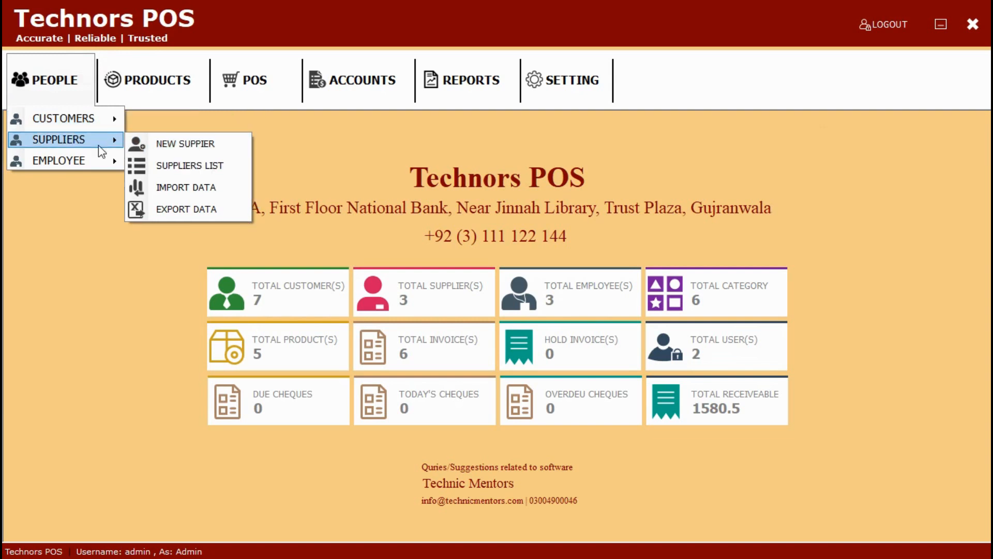
Step: Start a new supplier with company QPR Company, agency QPR, and the supplier's name
click(146, 149)
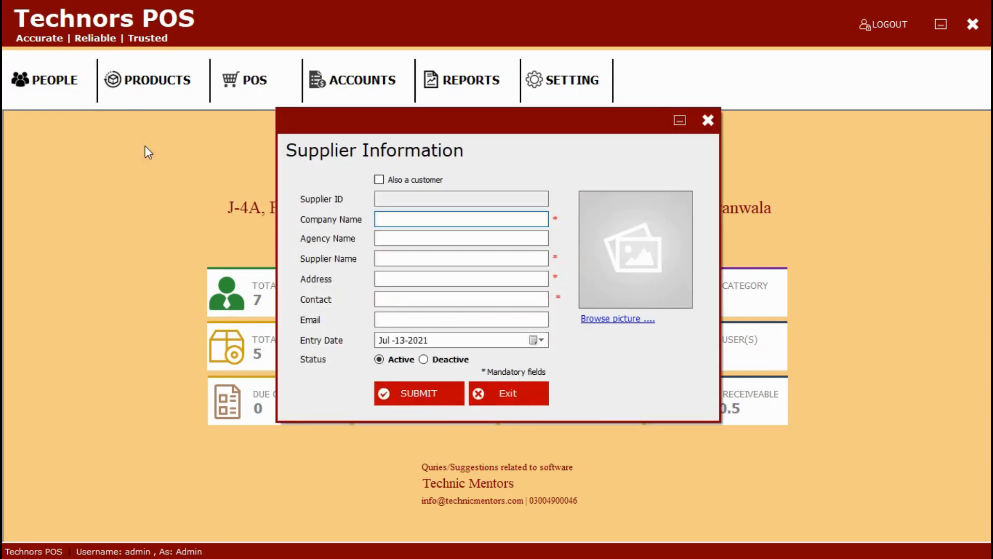
text(QPR Company)
click(386, 241)
text(QPR)
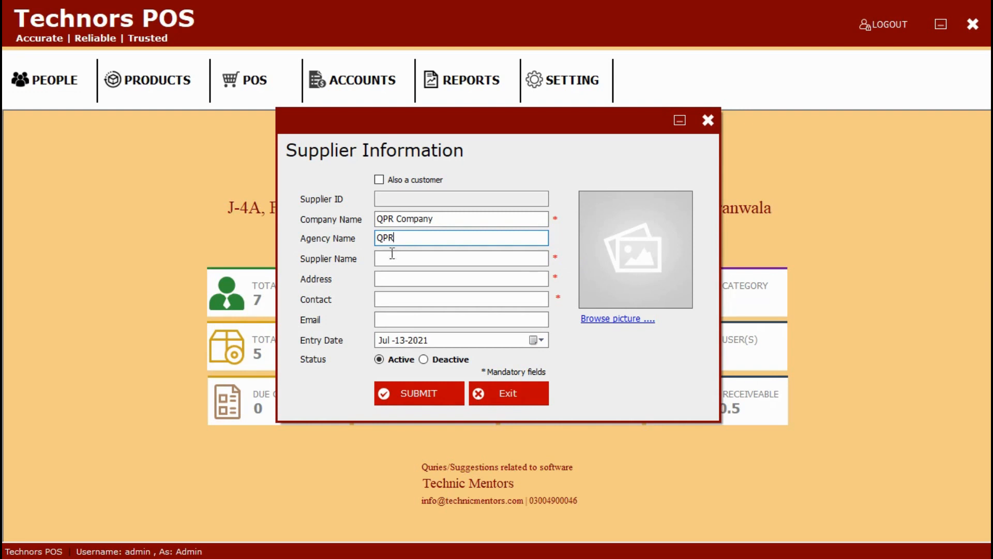
click(392, 258)
text(Rashid)
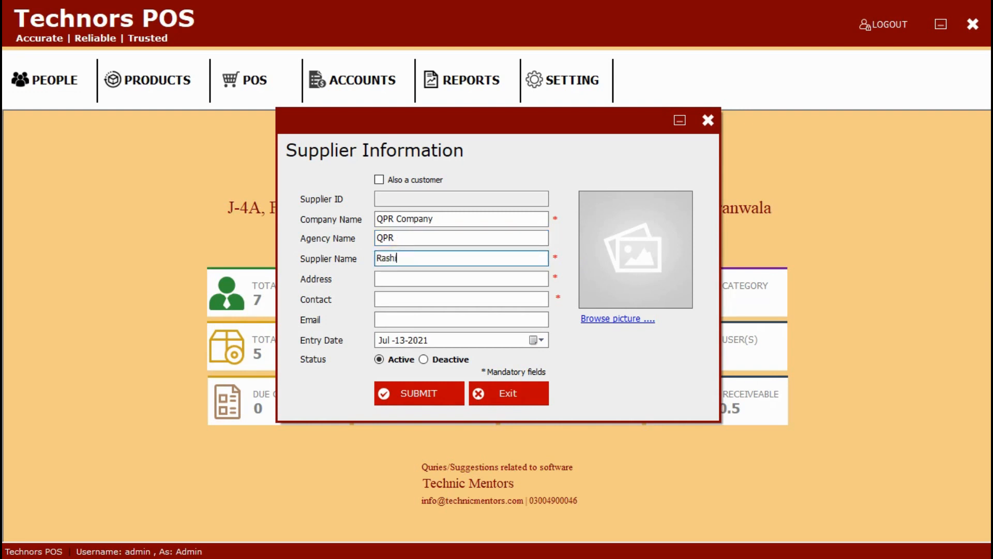
Step: Enter the supplier's address, contact number and e-mail address
click(421, 281)
text(Lahore)
click(421, 299)
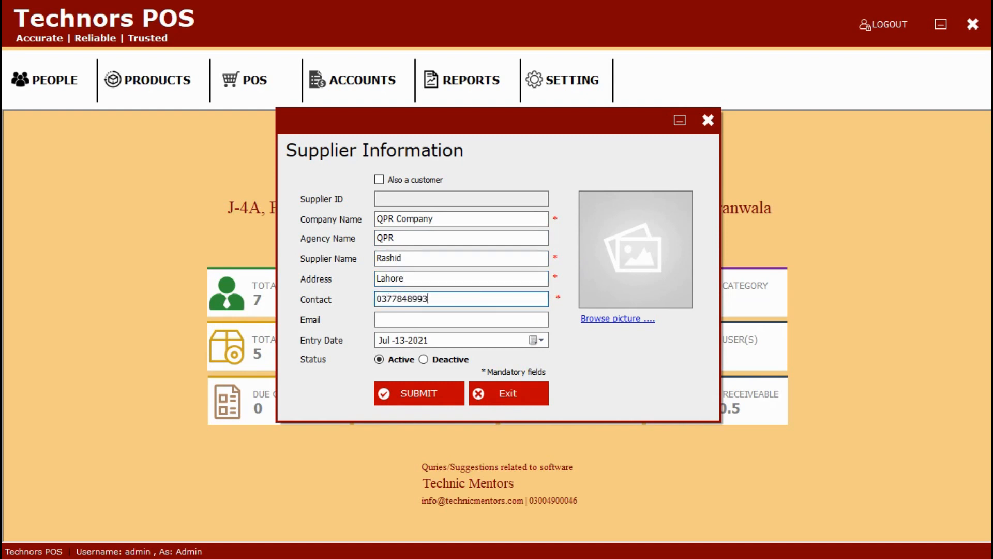
click(432, 320)
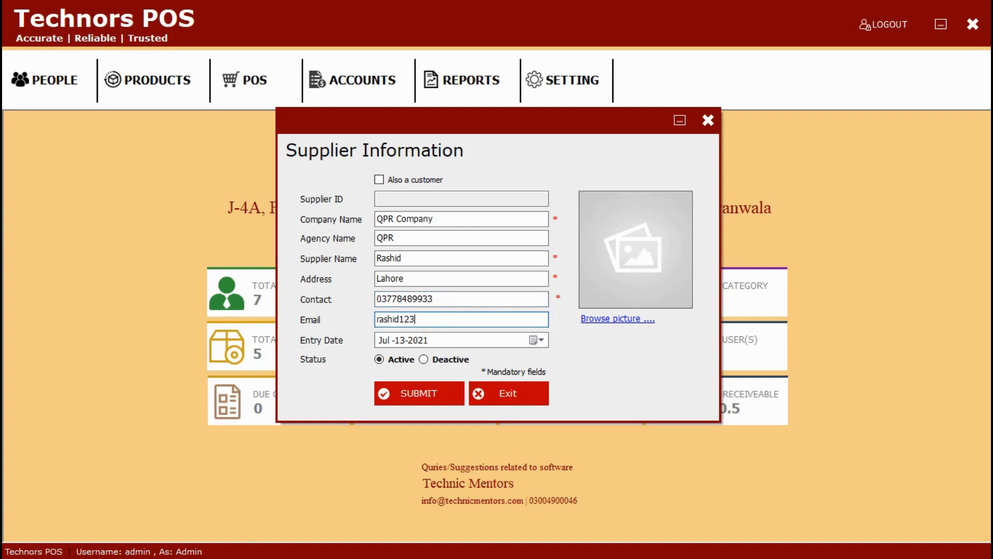
Step: Save the QPR Company supplier, acknowledge the confirmation and close the form
click(420, 387)
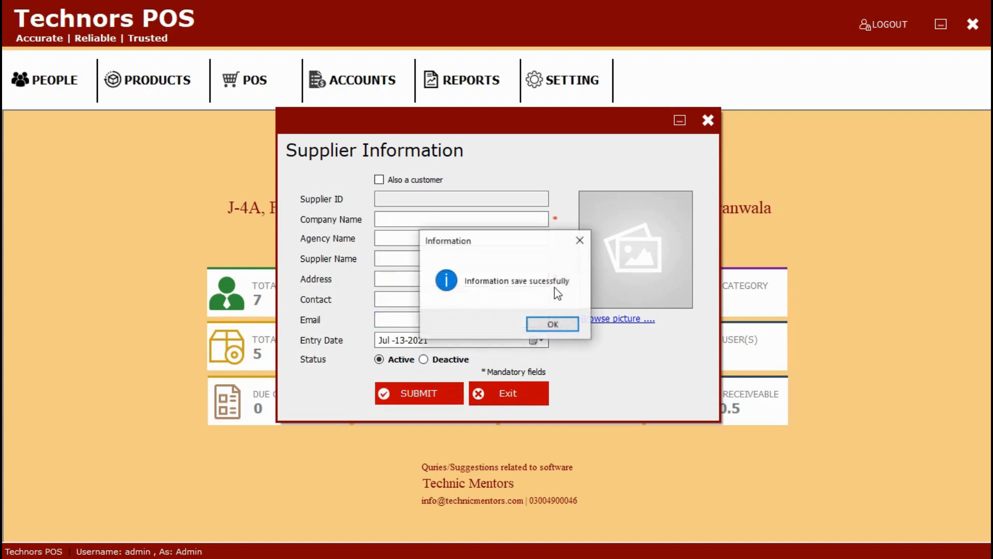
click(553, 321)
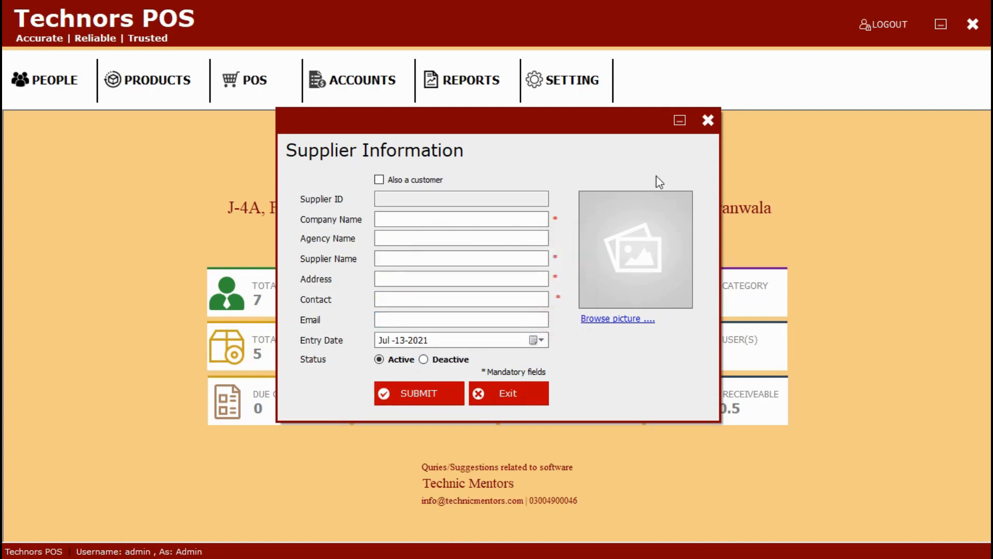
click(708, 120)
click(30, 79)
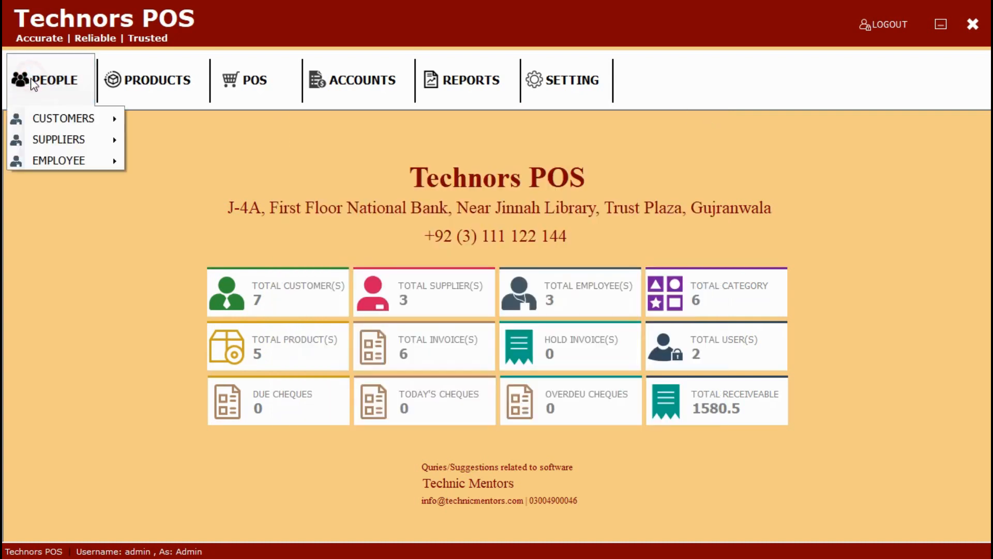
Step: Review the Suppliers List showing QPR Company, close it, then browse the Employee menu
mouse_move(60, 147)
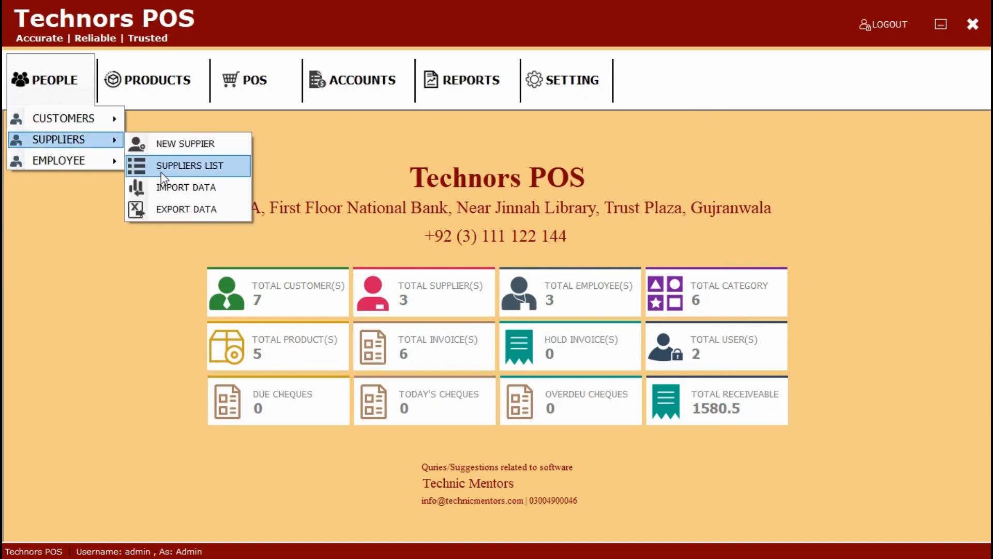
click(161, 172)
click(229, 209)
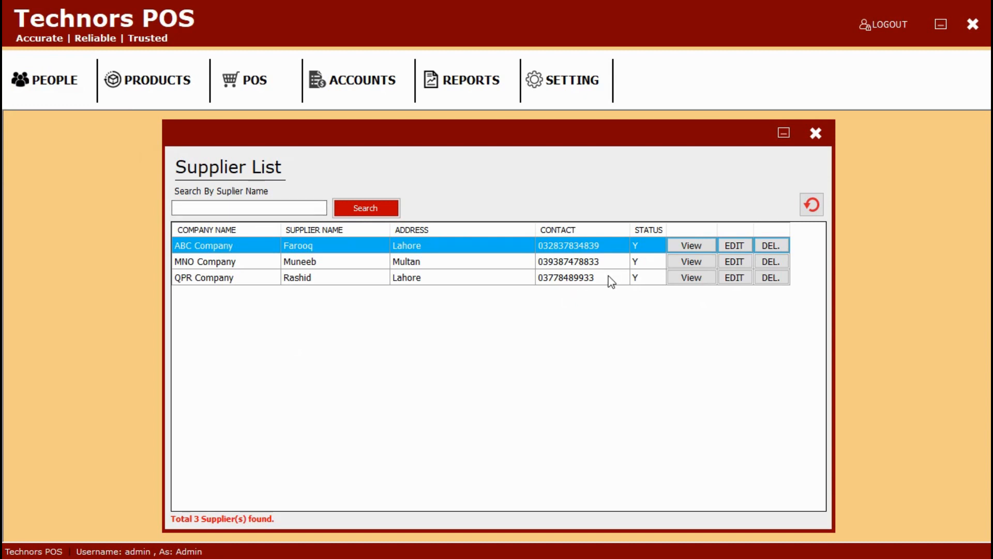
click(816, 133)
click(34, 96)
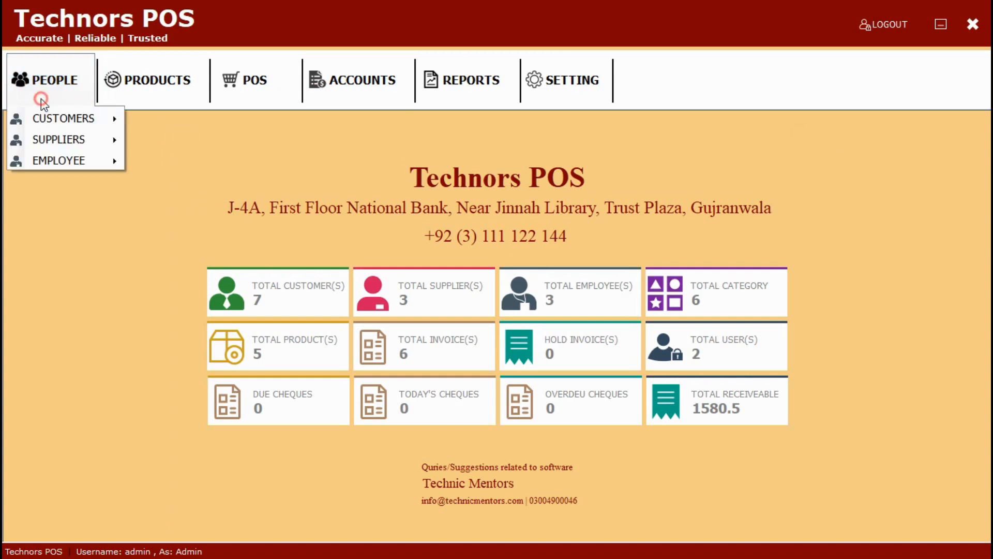
mouse_move(81, 159)
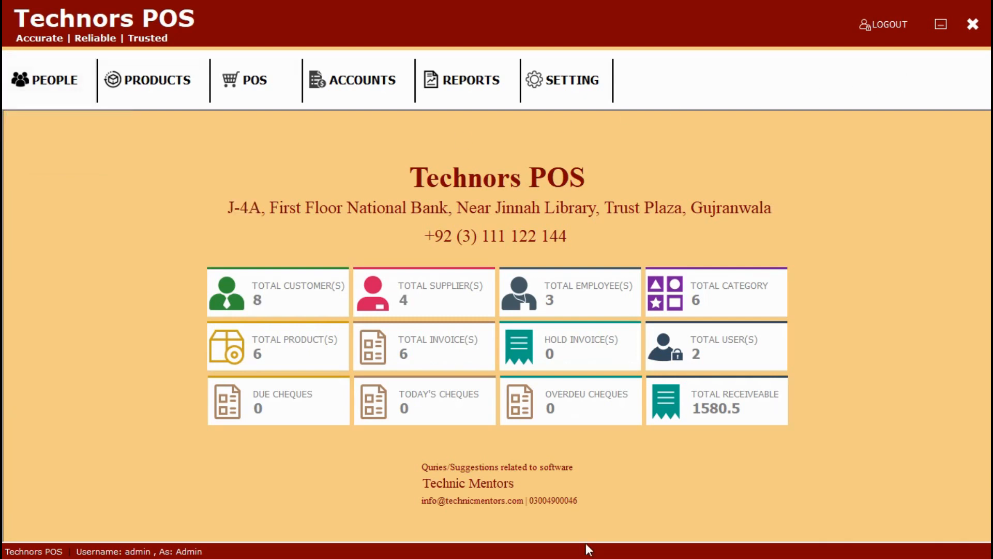
Step: Start a new product named Peach Juice with second name 'juice'
click(155, 83)
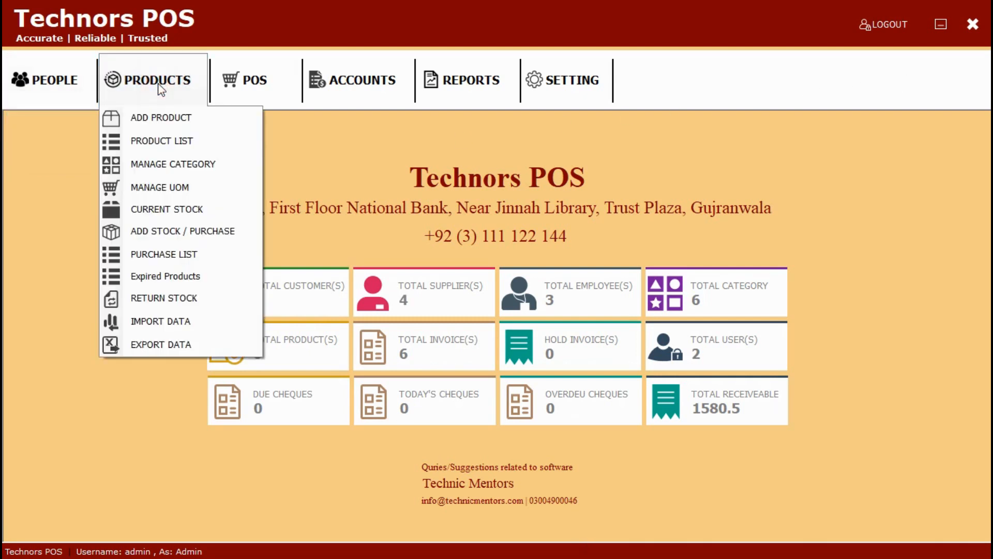
click(158, 120)
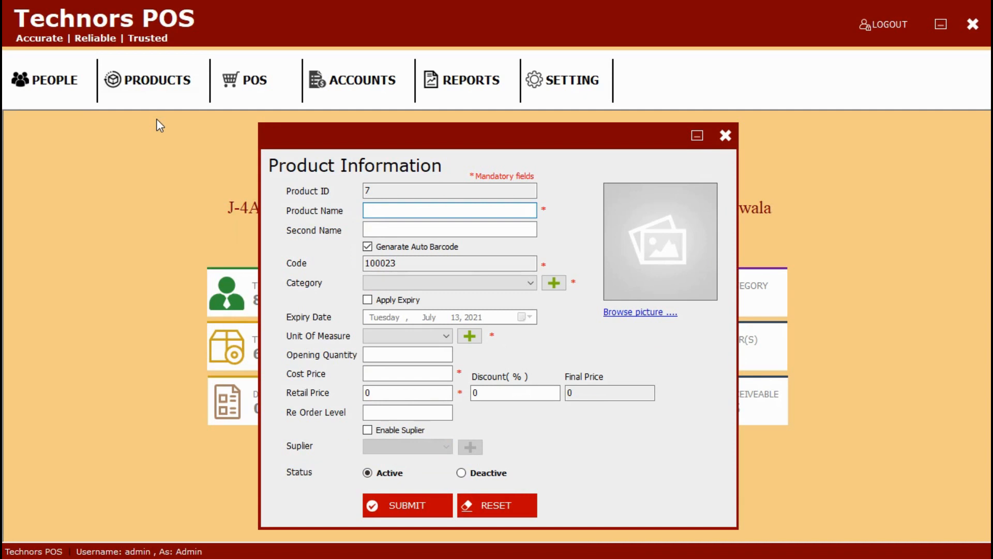
text(Peach Juice)
click(368, 228)
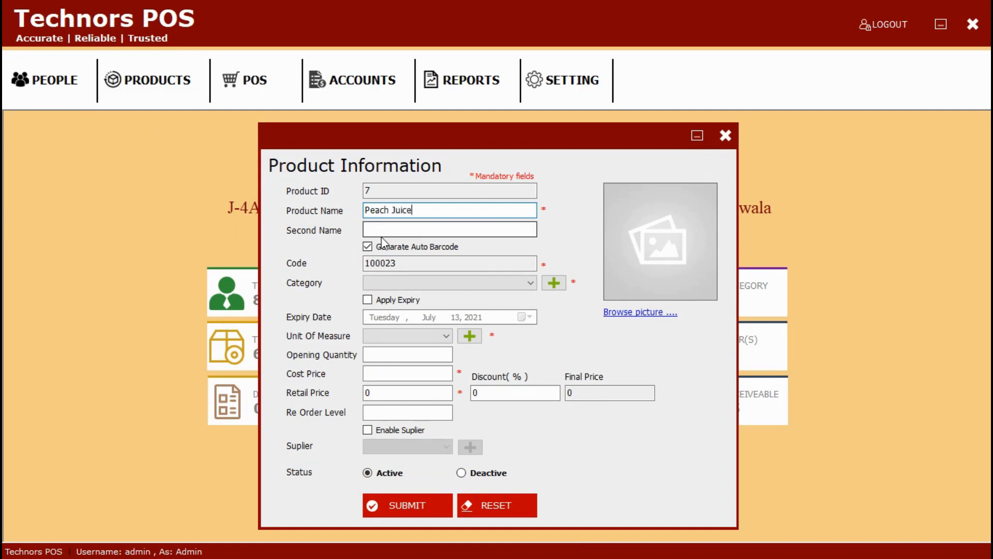
text(juice)
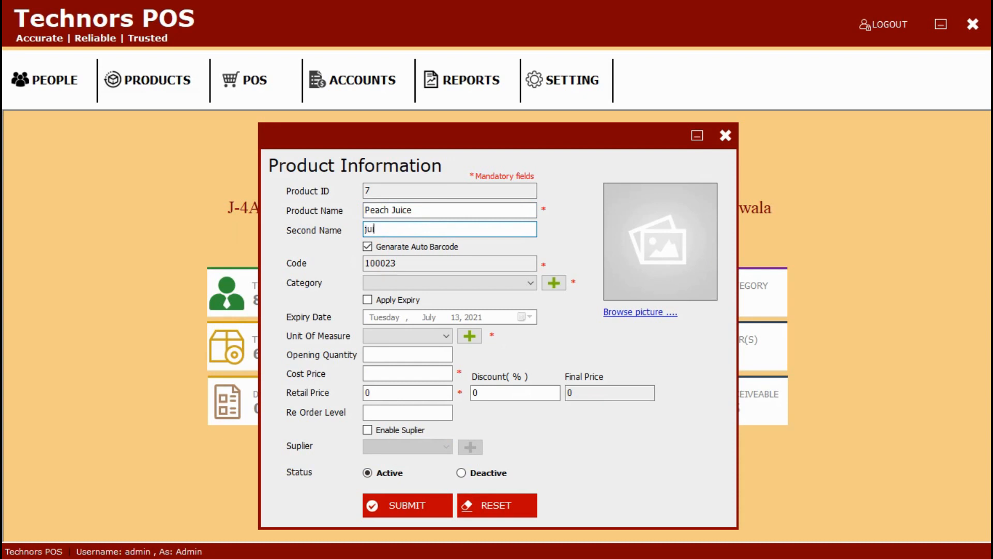
Step: Set category Juice, expiry date July 17, 2021, and unit of measure Liter
click(409, 284)
click(411, 334)
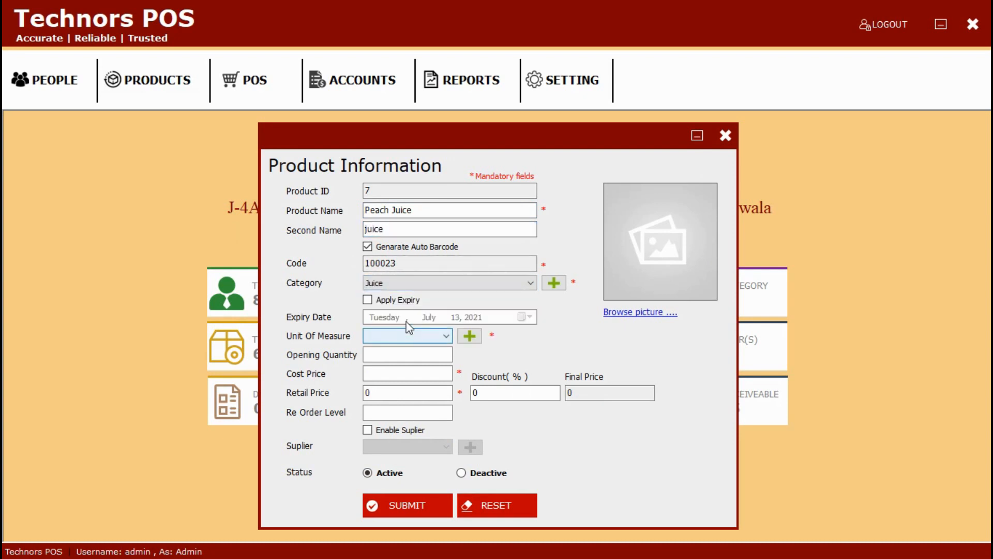
click(367, 300)
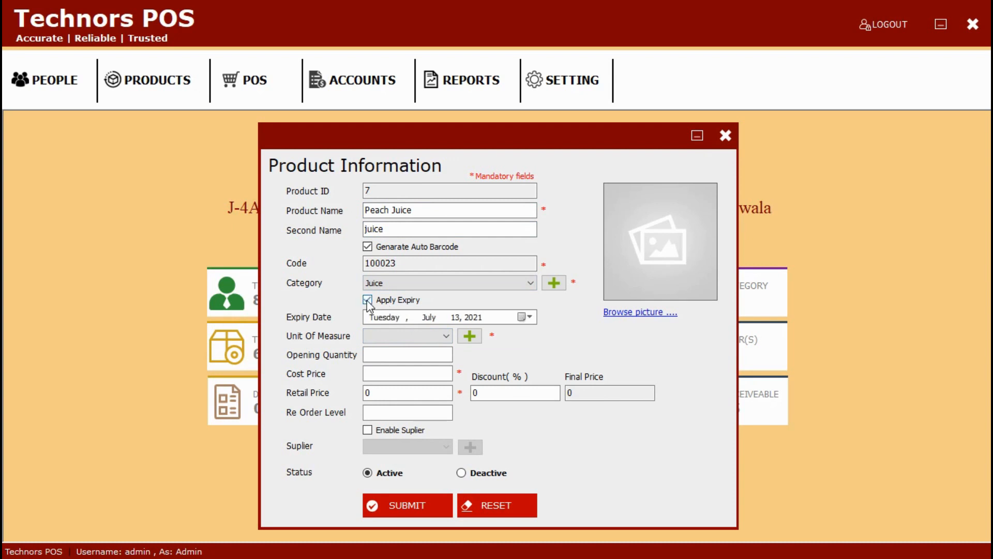
click(523, 317)
click(512, 386)
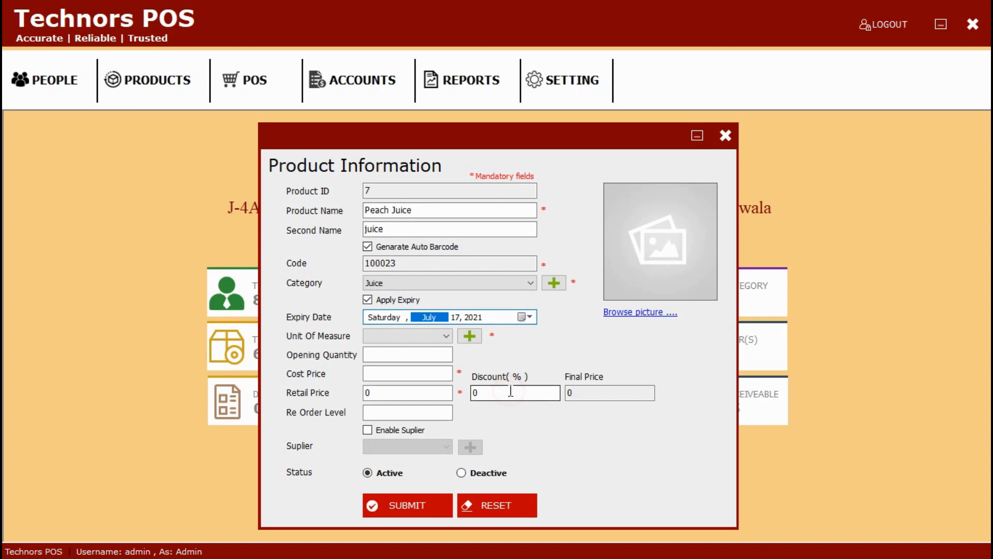
click(446, 336)
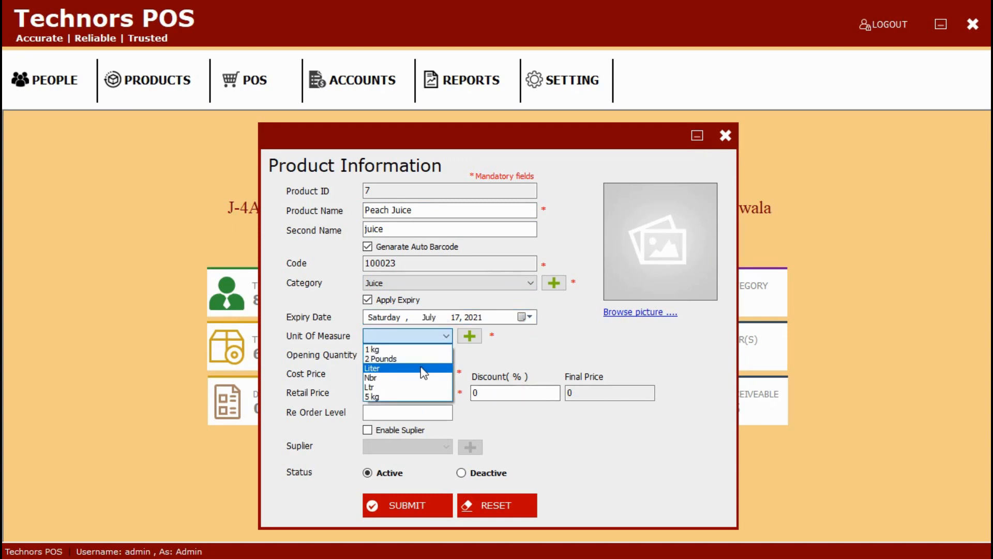
click(422, 370)
Step: Enter opening quantity 30, cost 150, retail price 200 and re-order level 10
click(427, 357)
text(30)
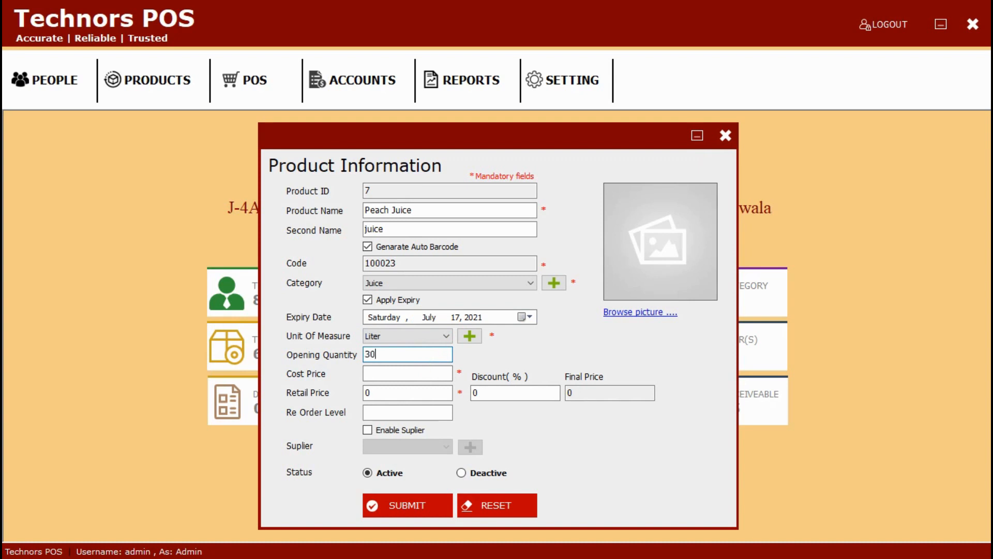
click(428, 369)
text(16)
key(BackSpace)
text(50)
click(421, 396)
text(200)
click(391, 413)
text(10)
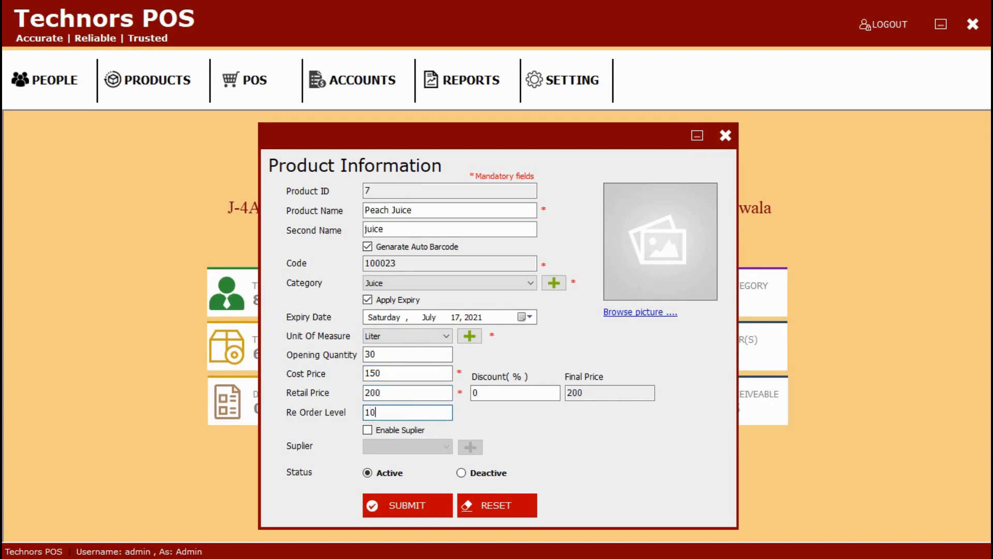
Step: Link a supplier to Peach Juice, save the product, and close the form
click(400, 448)
click(396, 465)
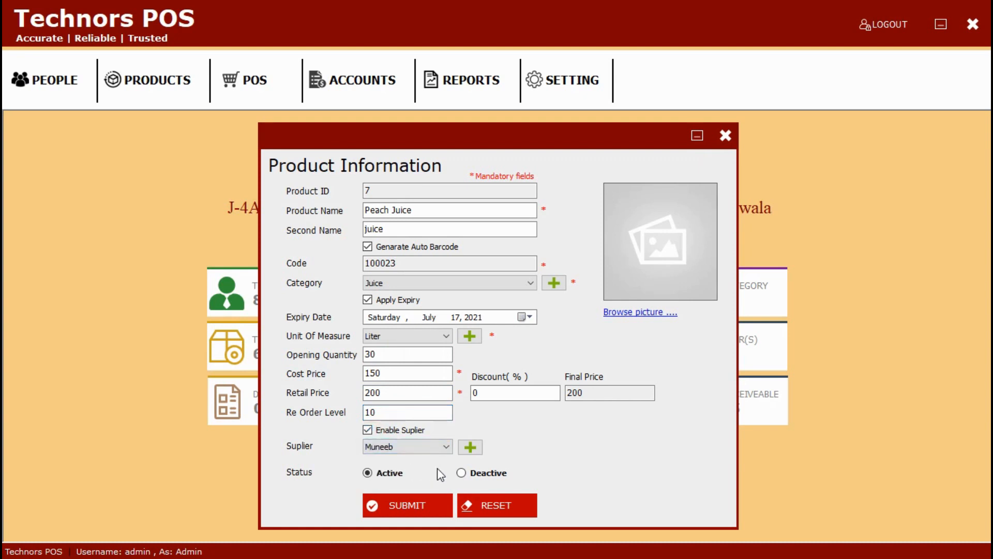
click(424, 503)
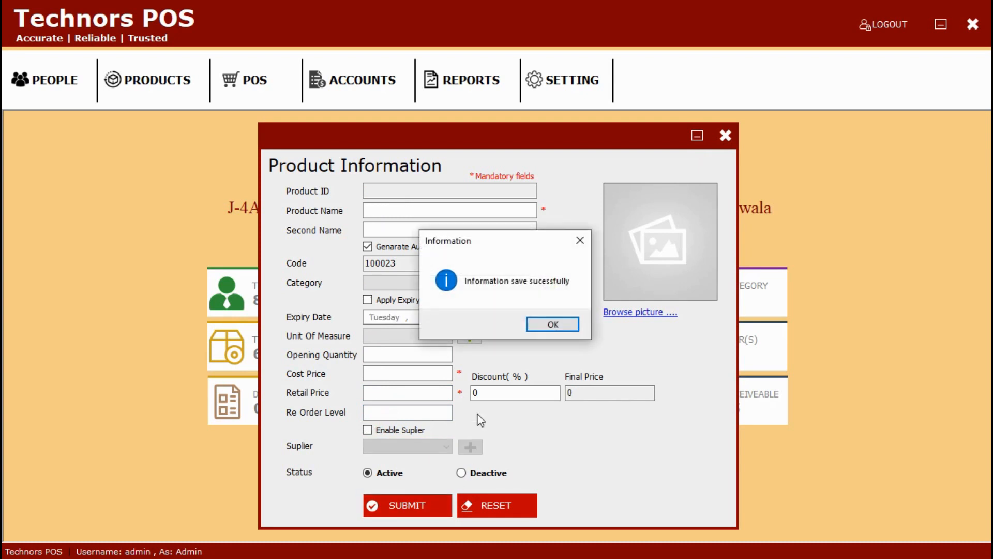
click(565, 325)
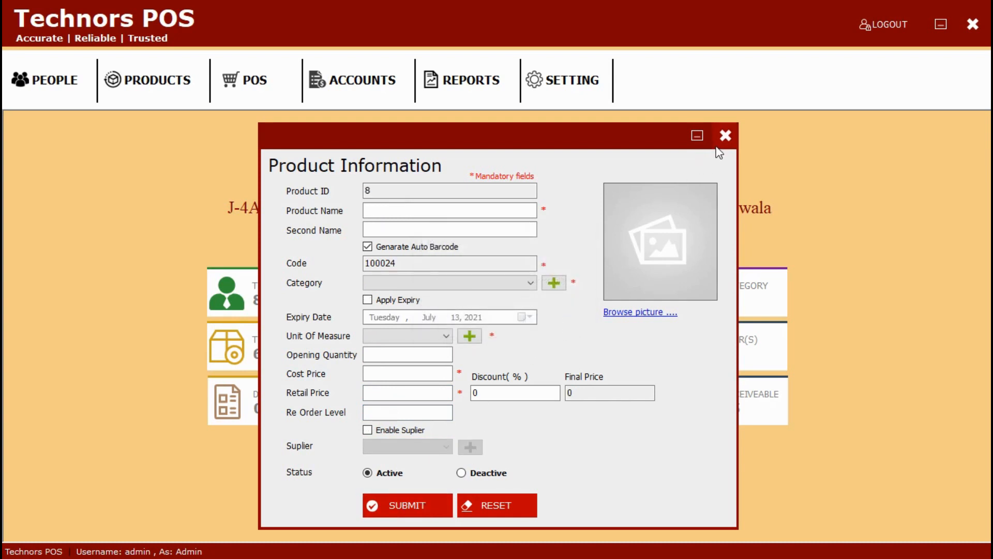
click(726, 136)
Step: Look over the product list, then close it
click(158, 95)
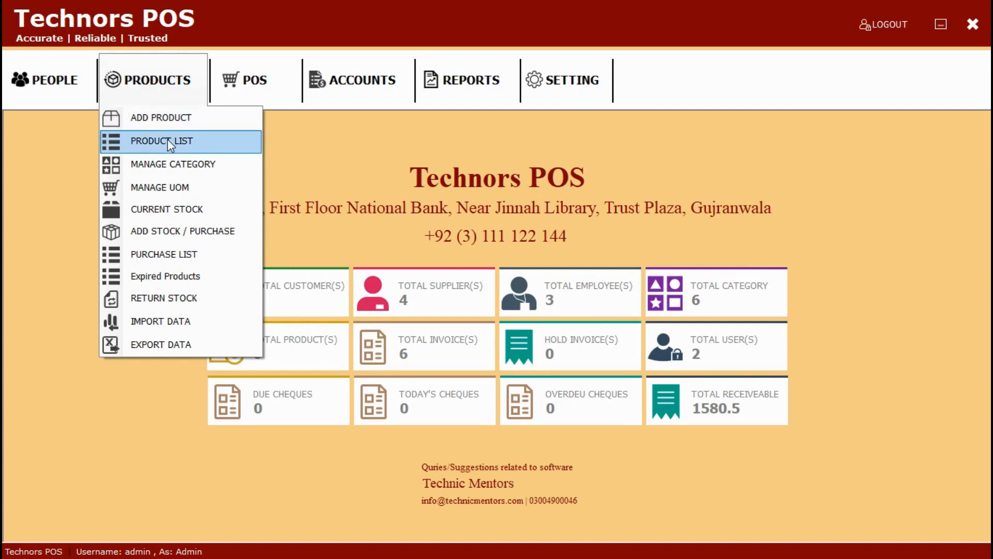
click(170, 141)
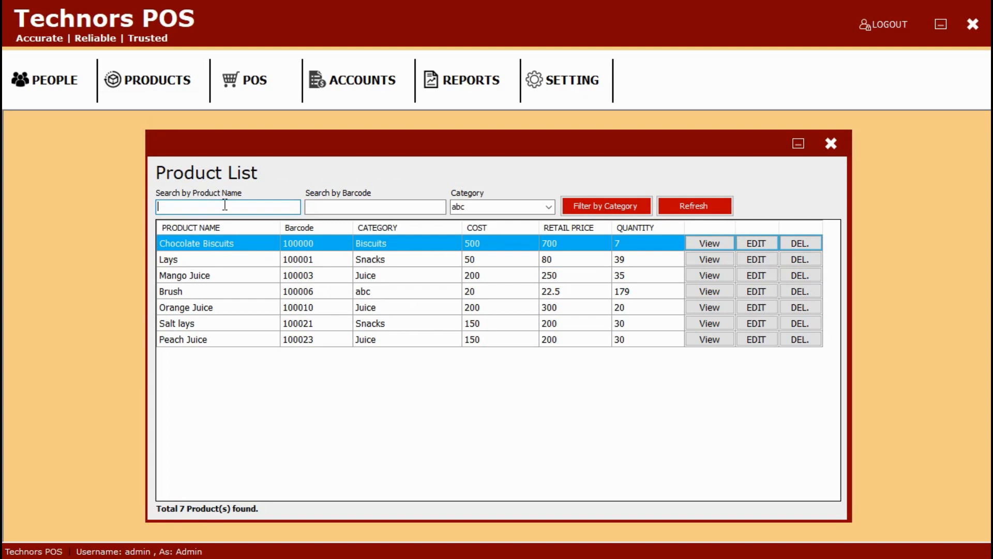
click(830, 143)
Step: Review the categories (abc, Biscuits, Chocolates, Garments, Juice, Snacks) and close the window
click(157, 85)
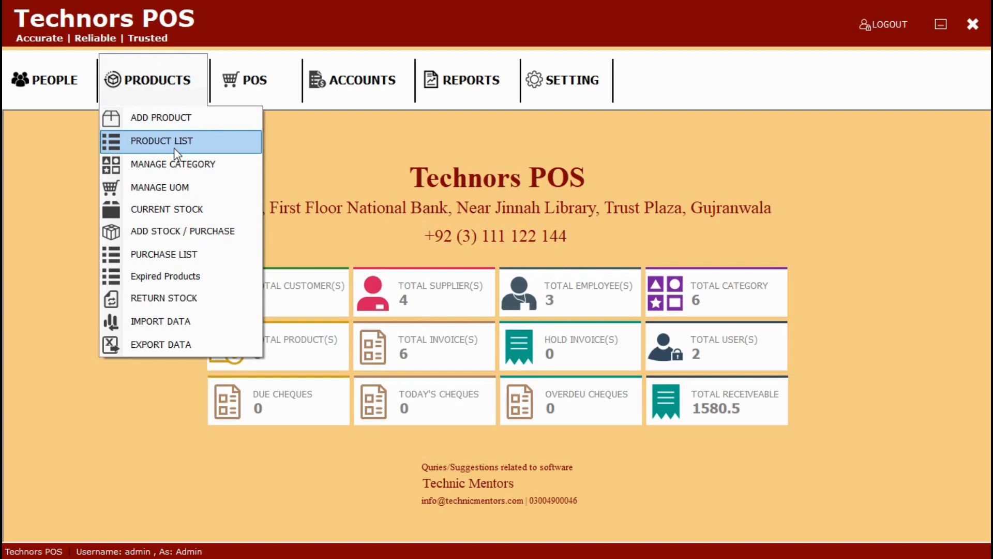
click(175, 162)
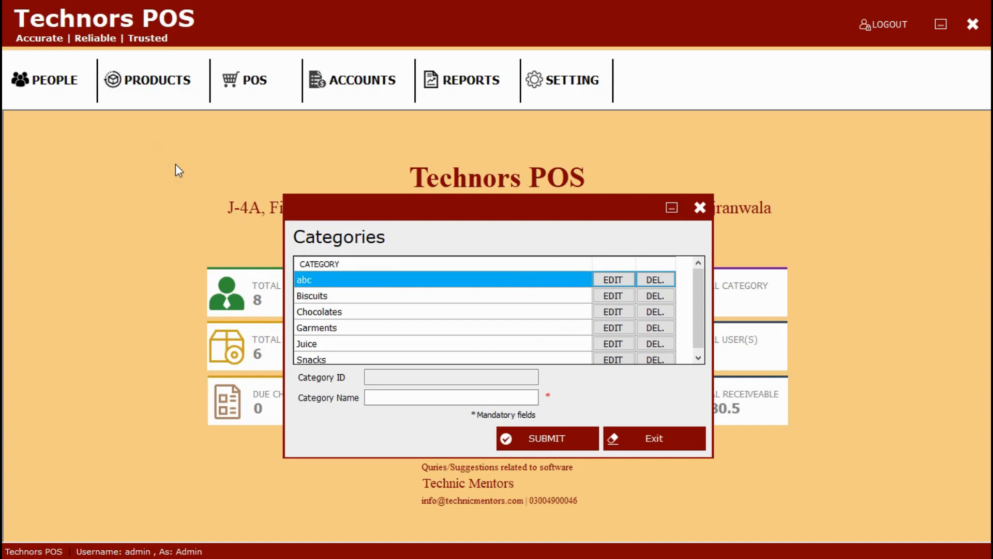
drag(699, 325, 705, 349)
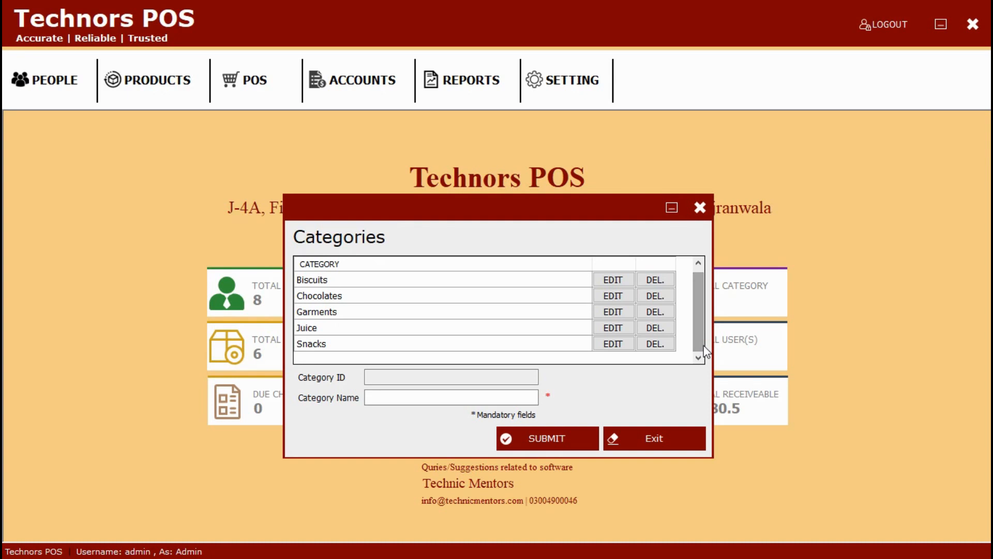
click(700, 207)
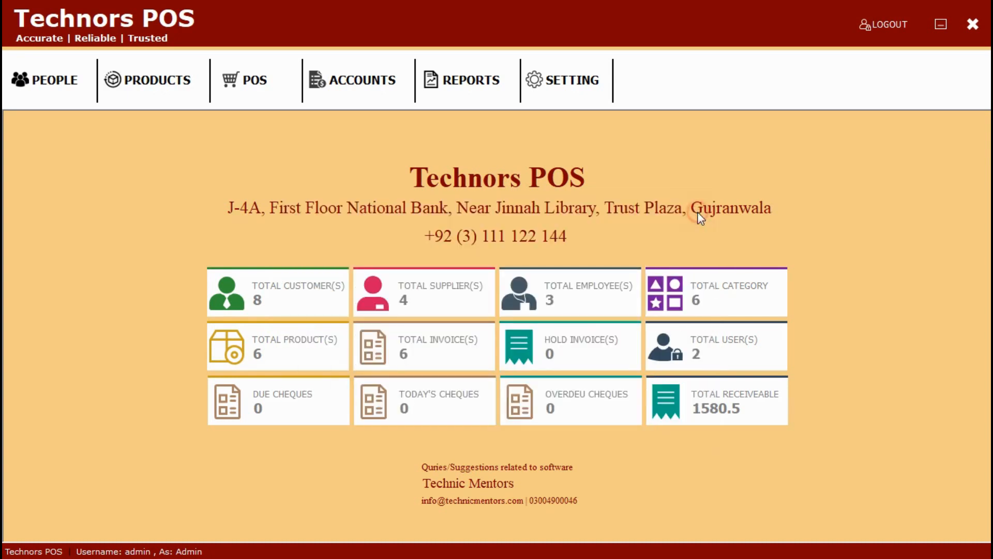
Step: Check the units of measure window, then bring up the Current Stock report totalling 29030
click(195, 92)
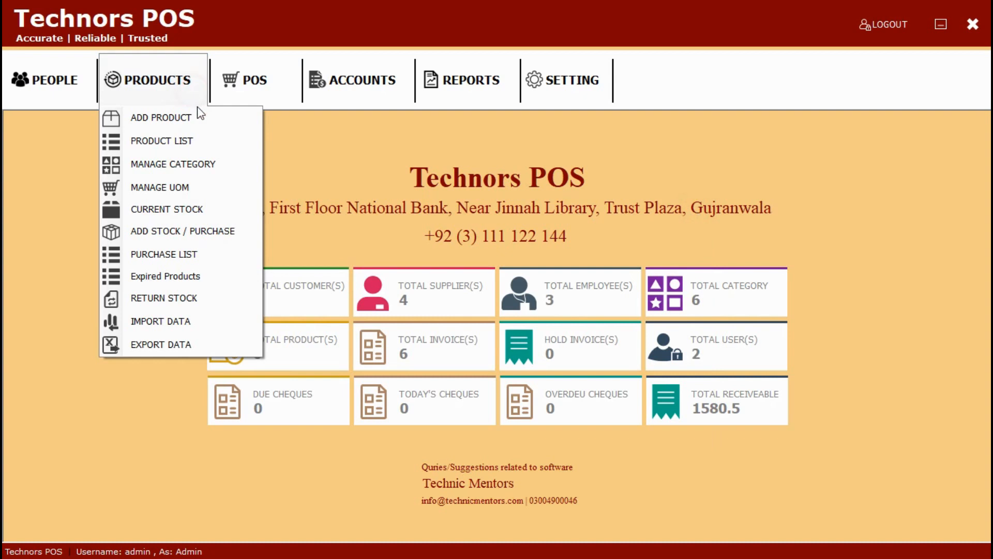
click(206, 193)
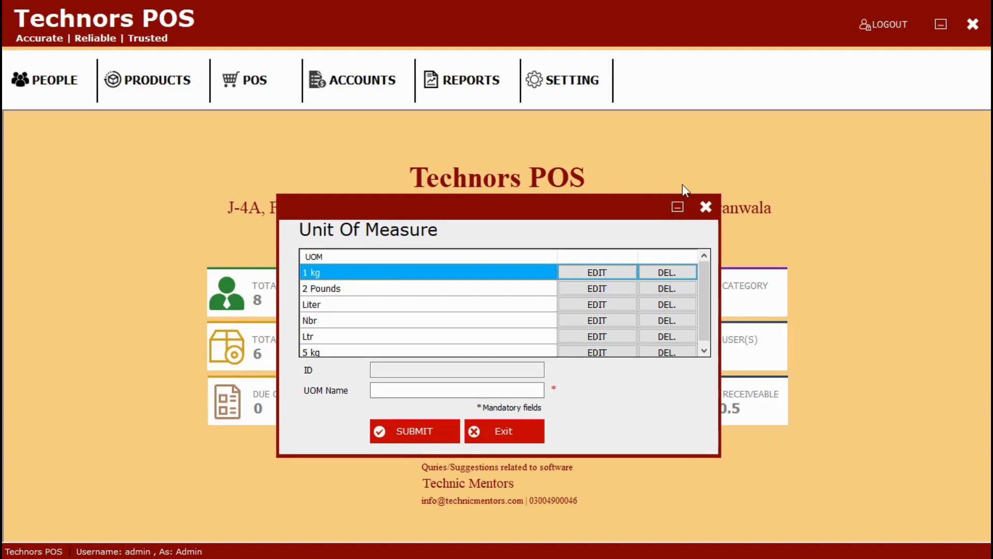
click(706, 206)
click(163, 63)
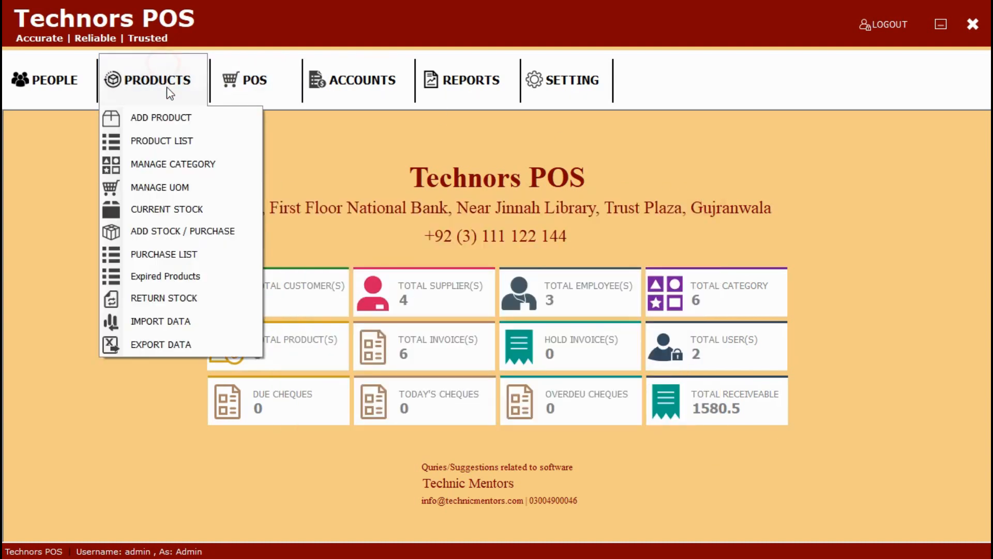
click(184, 211)
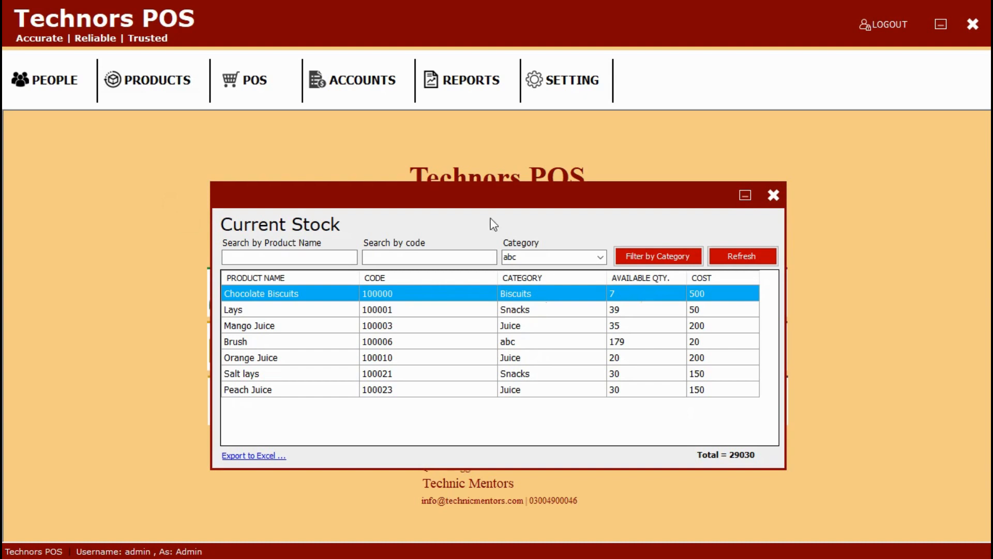
Step: Close the stock report and start a purchase of Orange Juice from a supplier
click(773, 196)
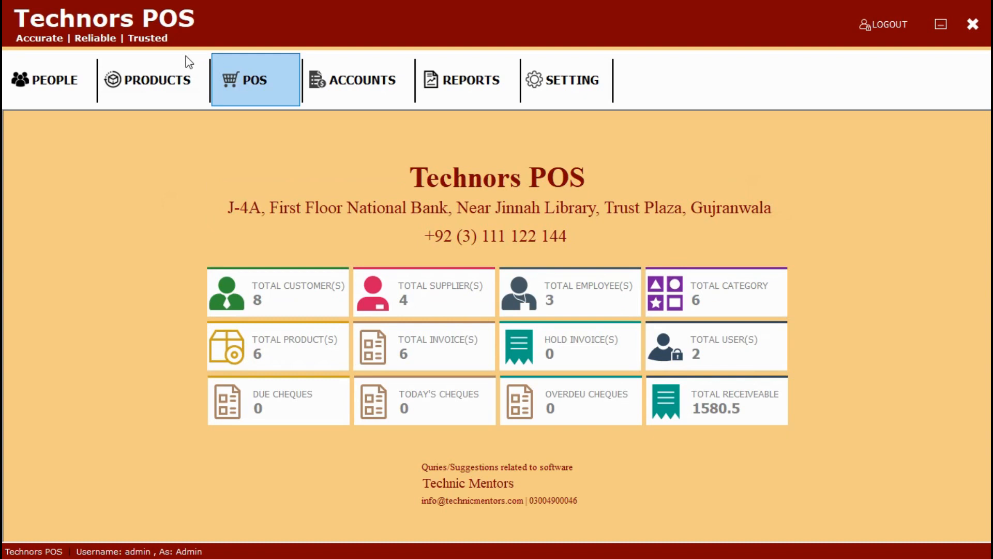
click(161, 72)
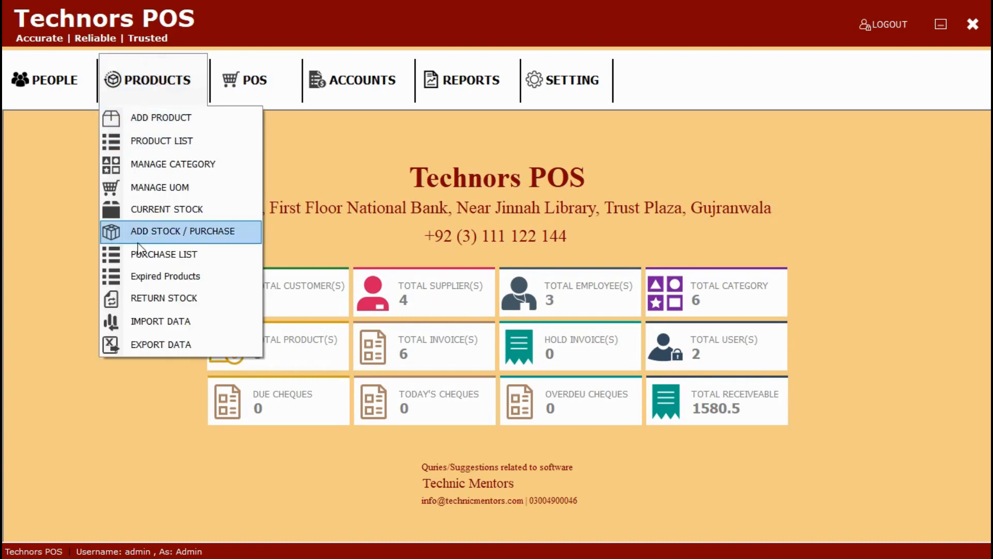
click(138, 241)
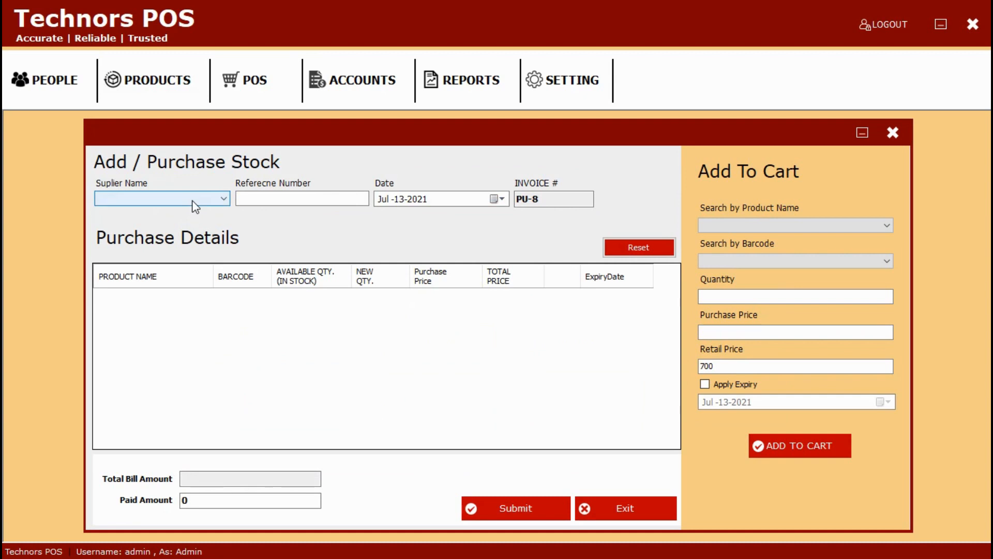
click(195, 206)
click(191, 209)
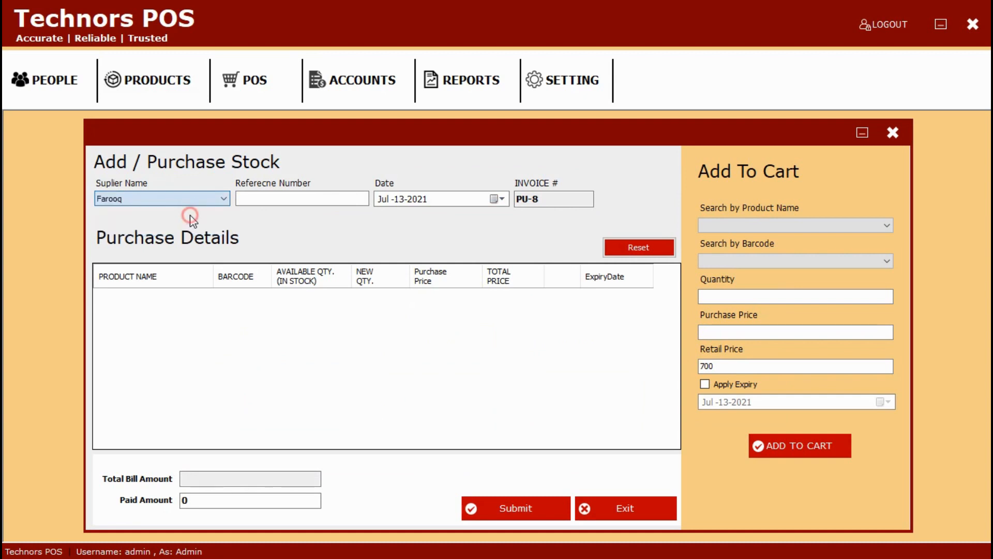
click(717, 225)
click(725, 257)
Step: Add 20 Orange Juice expiring July 31 to the purchase cart
click(734, 297)
text(20)
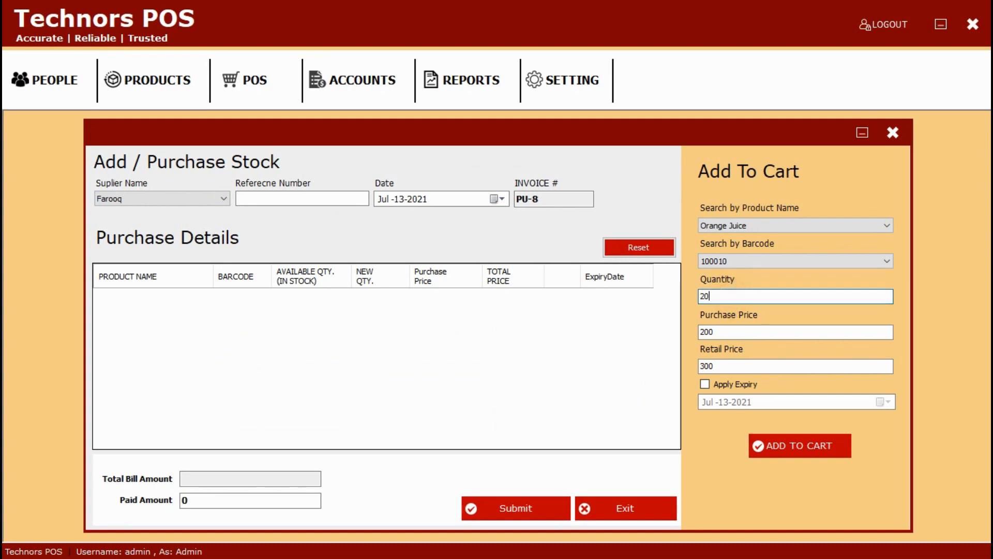
click(705, 385)
click(886, 402)
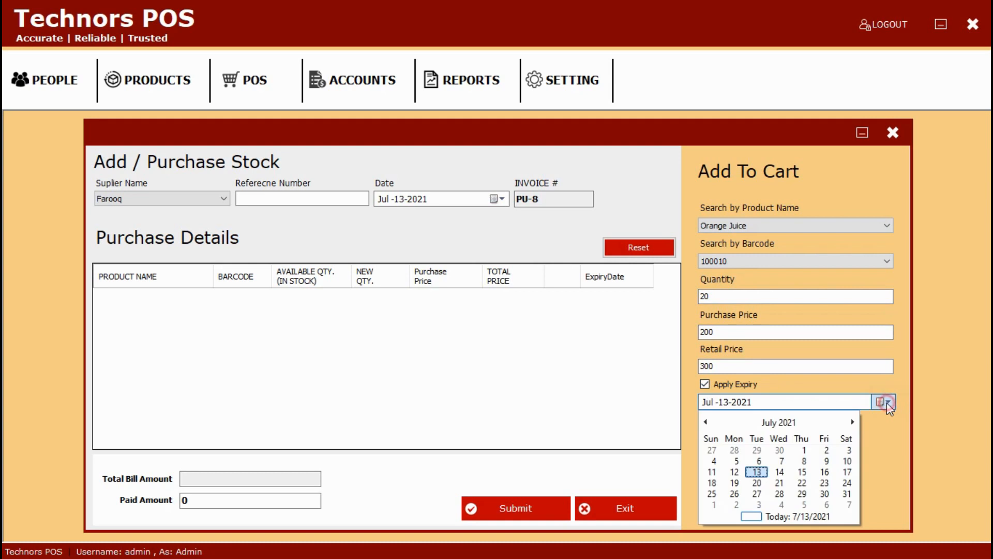
click(847, 493)
click(810, 457)
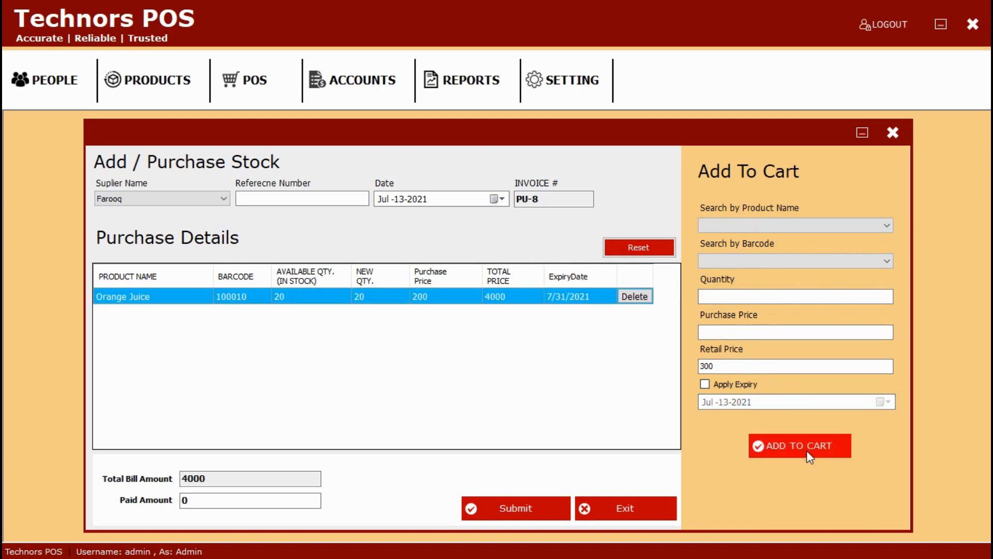
Step: Pay 4000 in full, submit the purchase PU-8, and close the purchase form
click(230, 500)
text(4000)
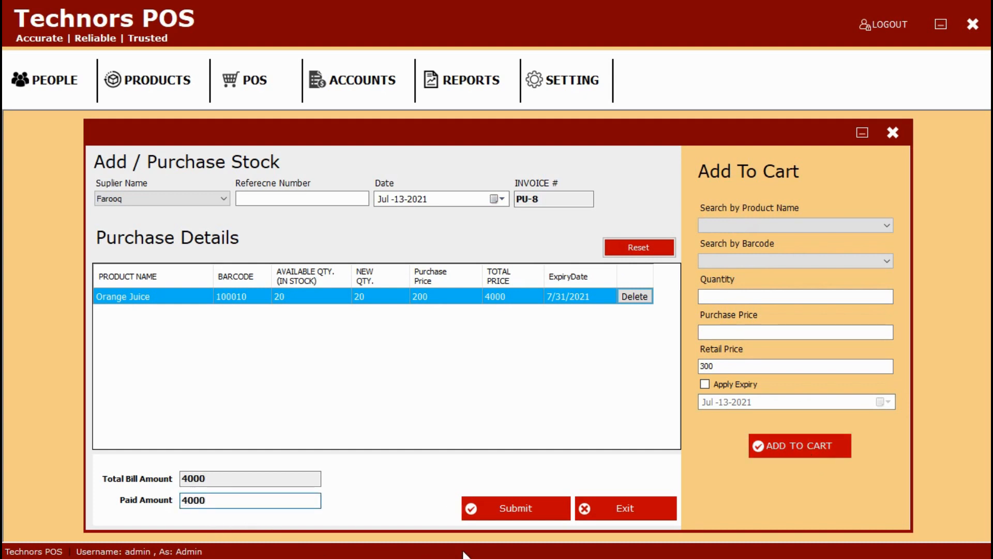
click(504, 509)
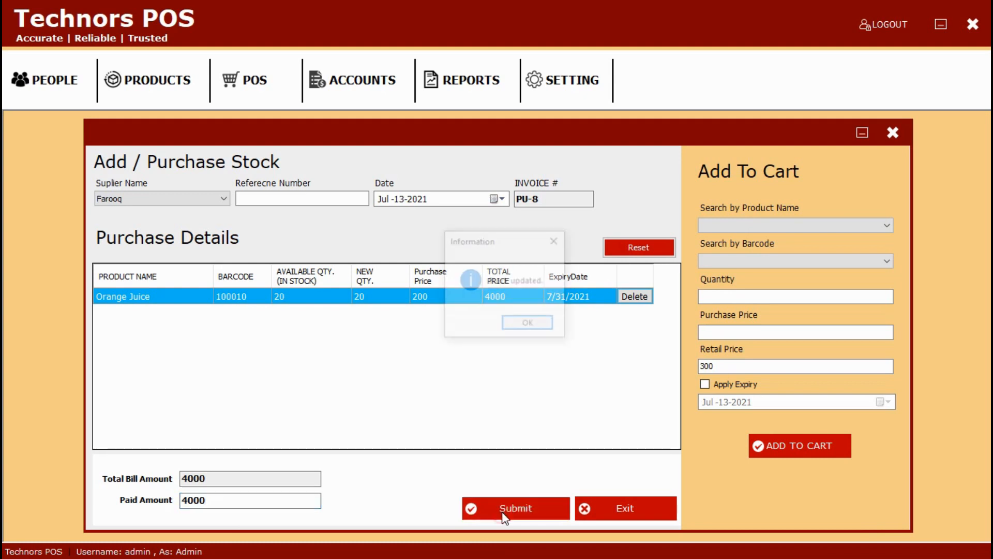
click(538, 323)
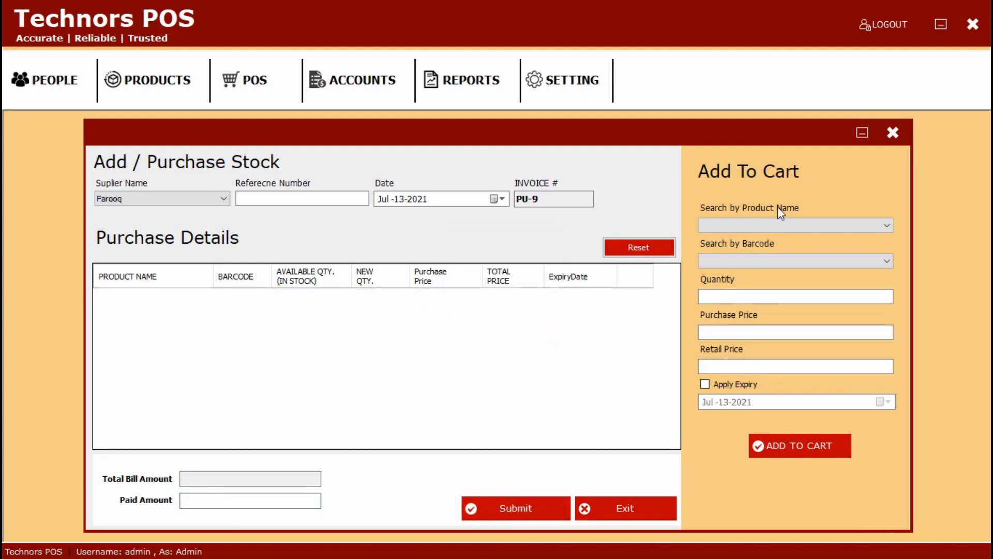
click(895, 133)
click(154, 76)
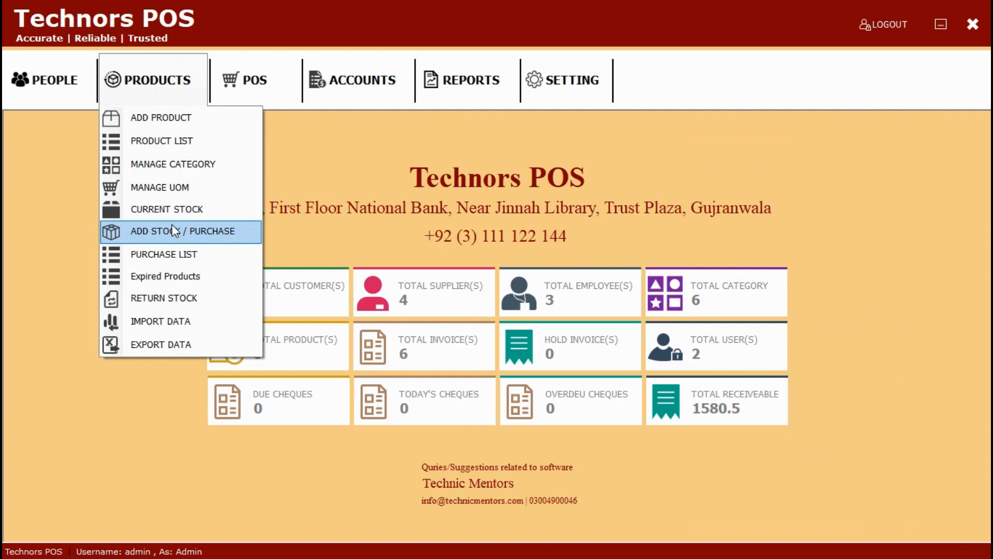
click(172, 254)
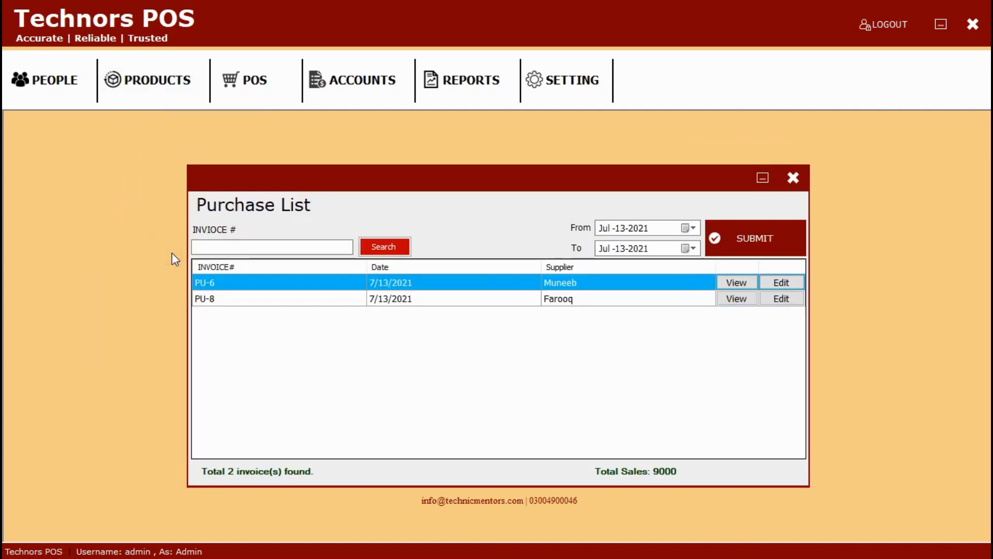
click(201, 252)
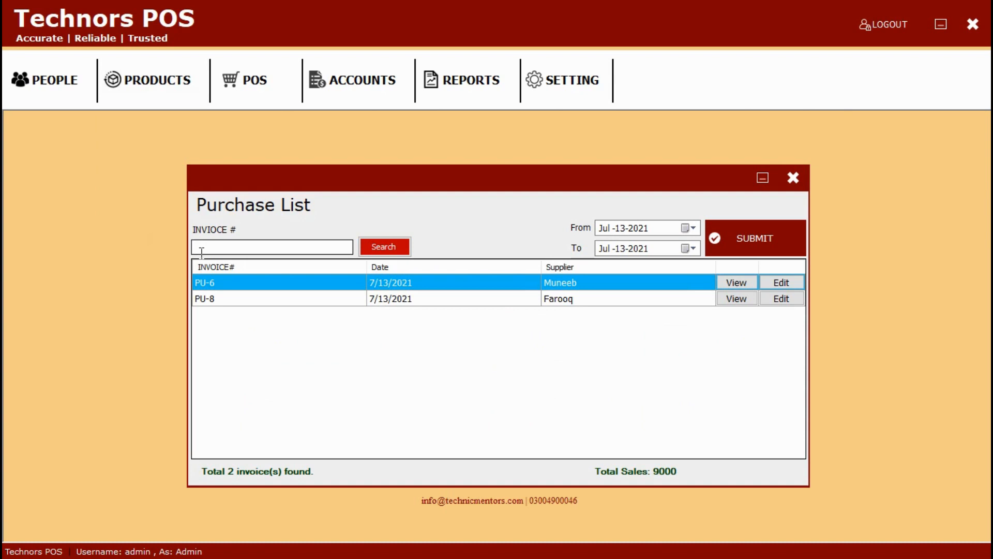
click(794, 180)
click(166, 88)
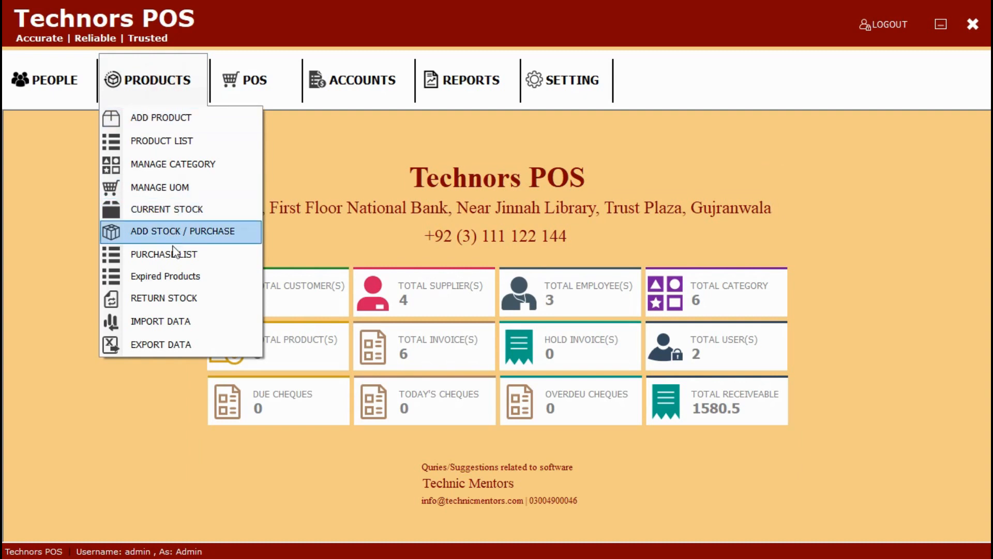
click(167, 276)
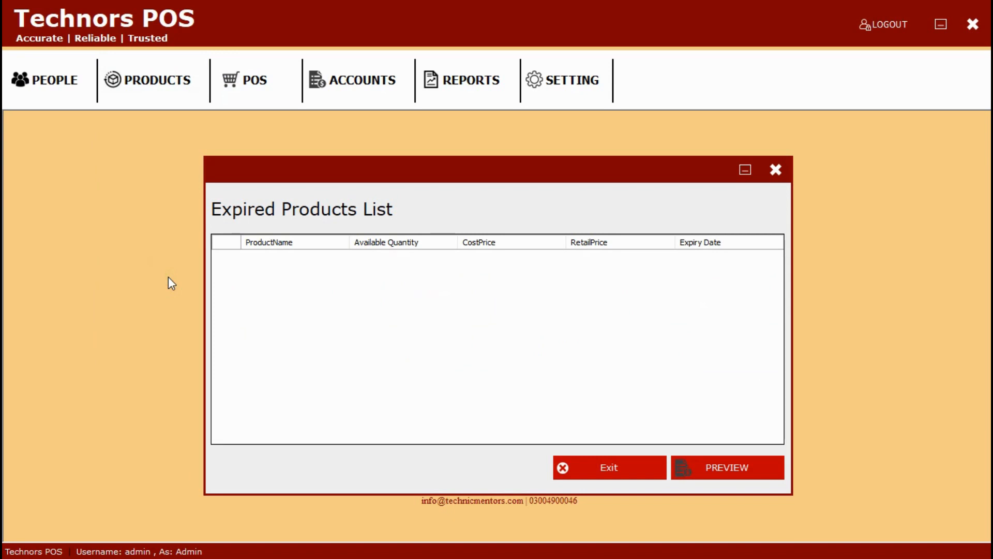
click(774, 171)
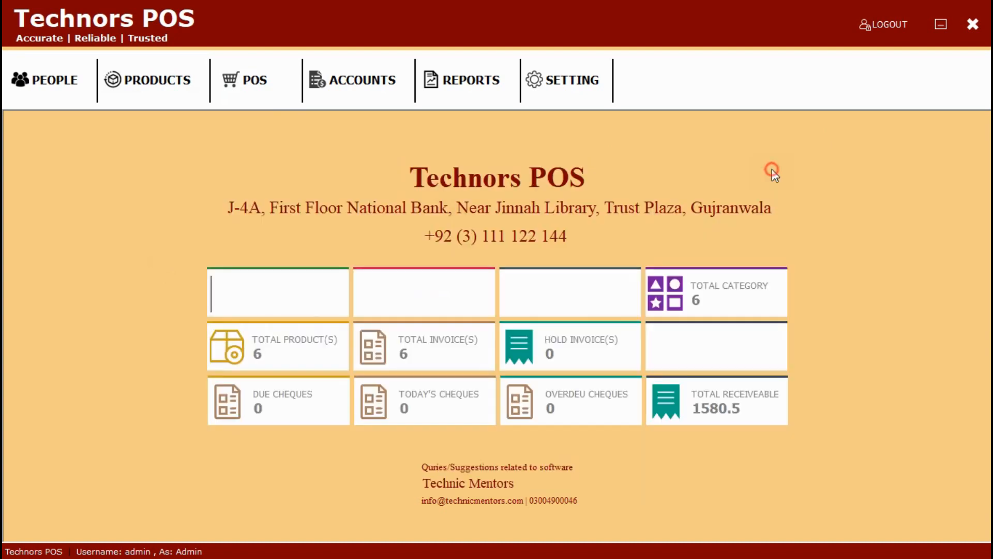
click(185, 64)
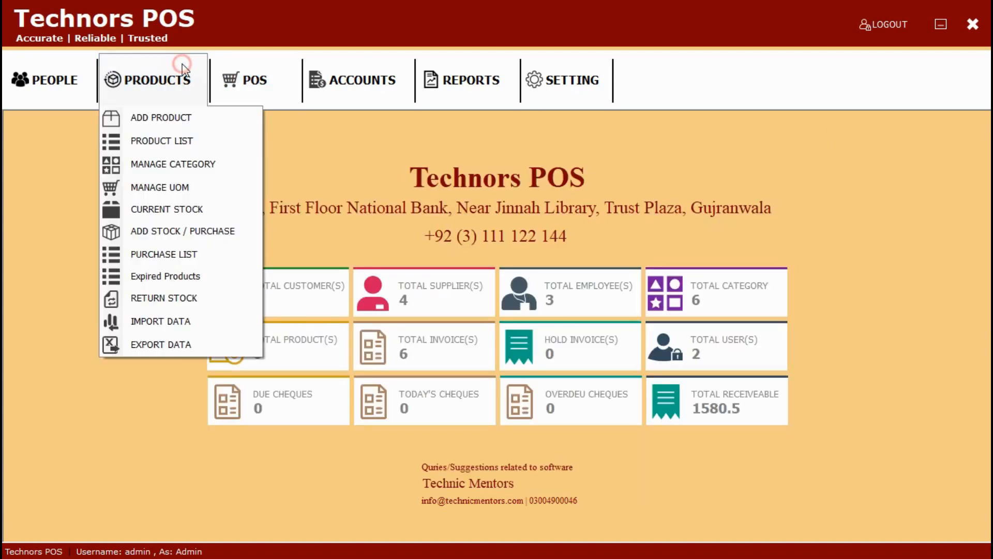
Step: Start a stock return from the second supplier and add Mango Juice to the grid
click(164, 299)
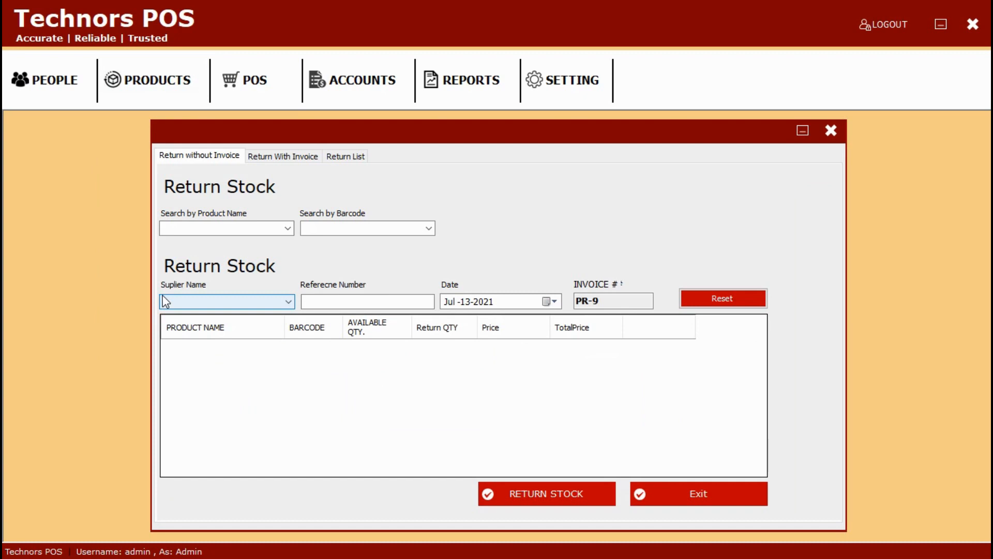
click(240, 229)
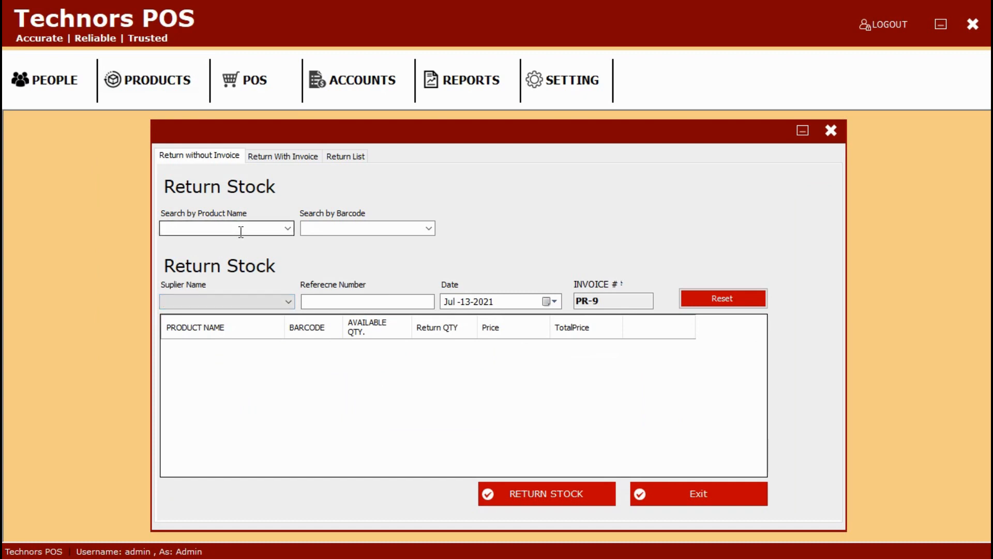
click(287, 228)
click(272, 245)
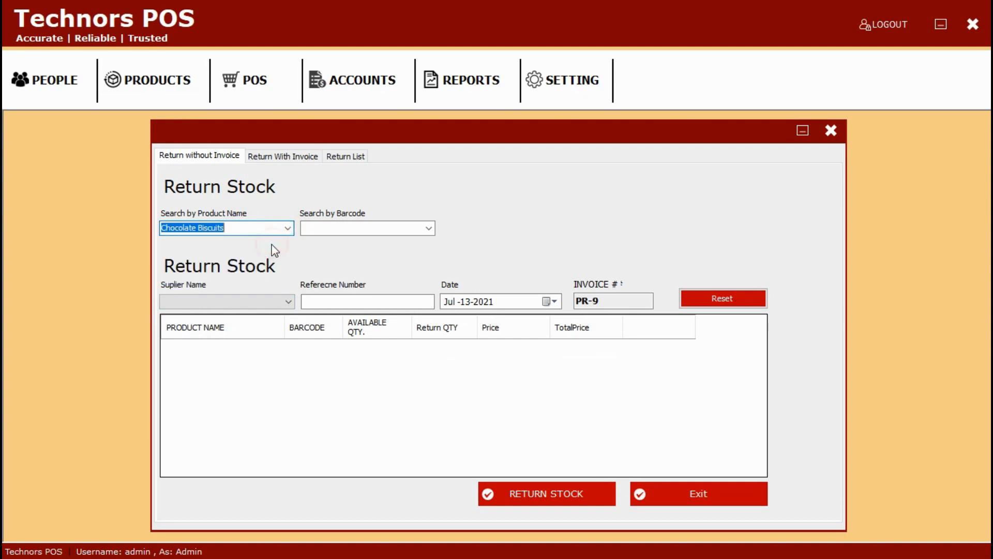
click(289, 301)
click(278, 325)
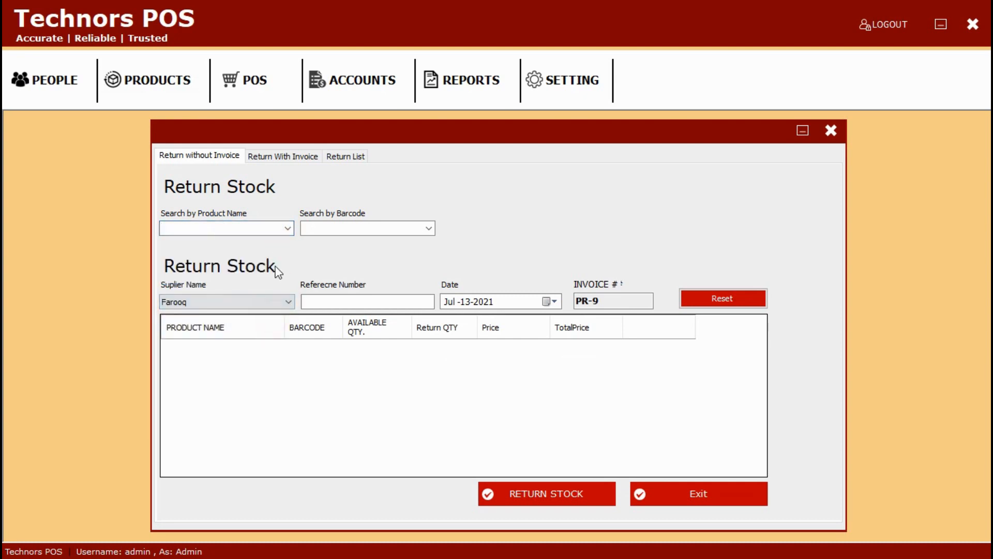
click(288, 229)
click(282, 251)
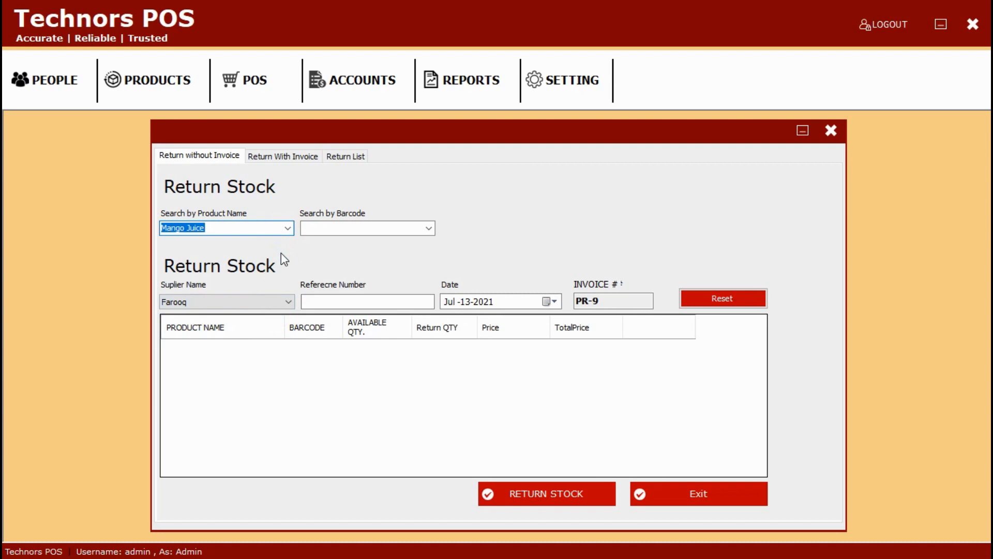
key(Return)
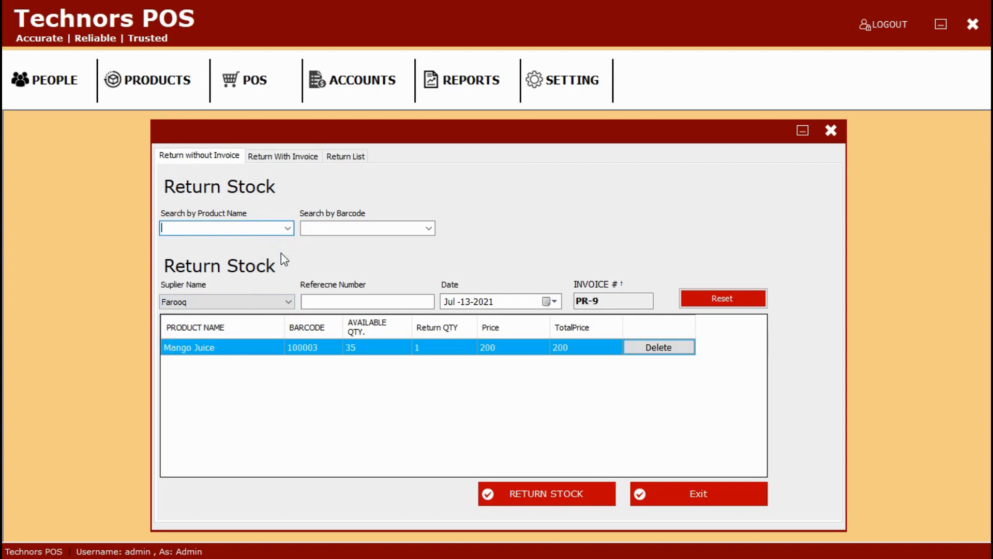
Step: Set the Mango Juice return quantity to 5 and submit the return
double_click(449, 356)
text(5)
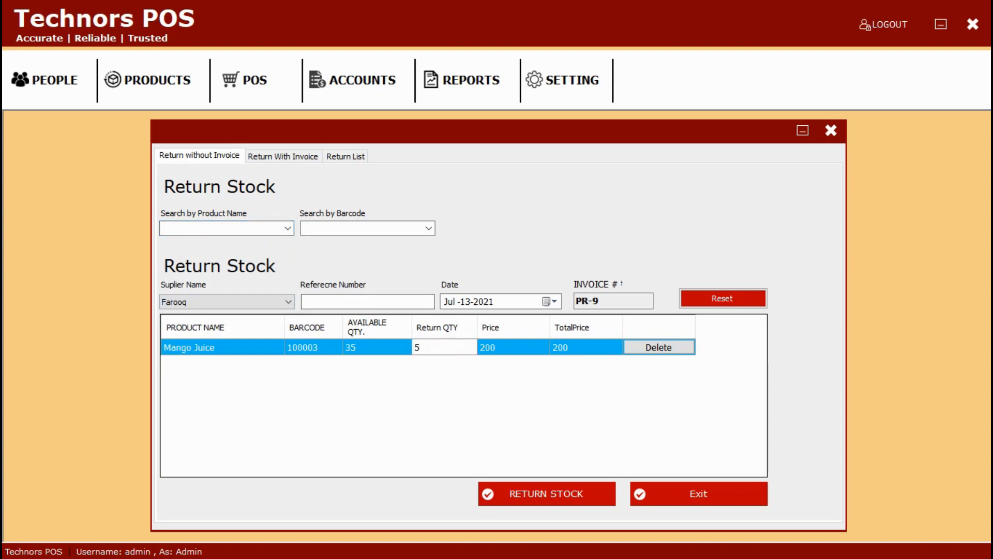
click(521, 488)
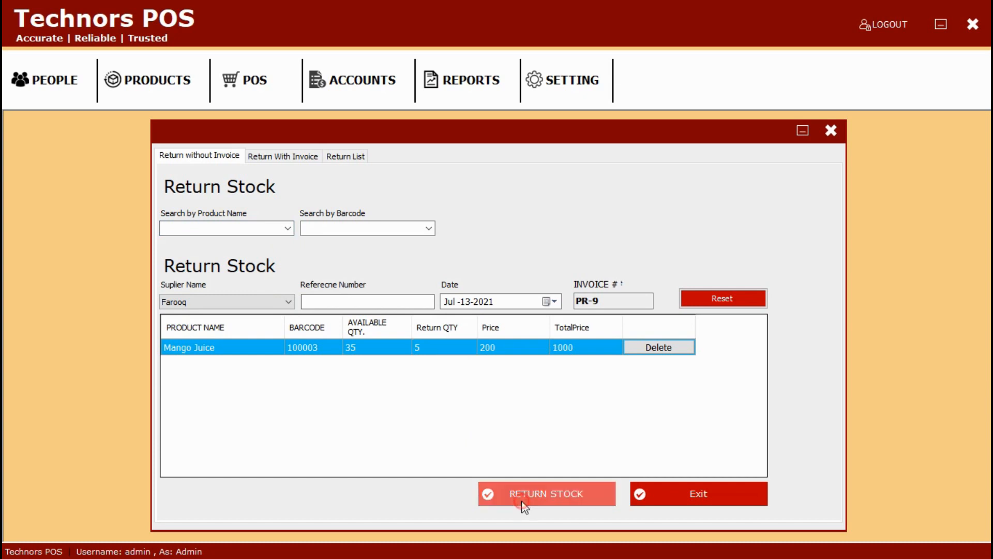
click(533, 323)
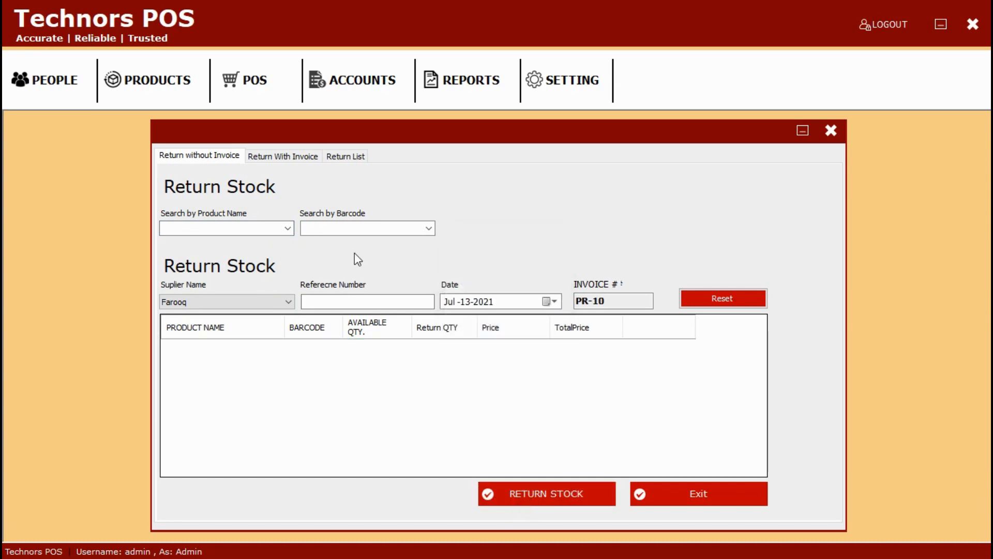
Step: View the Return With Invoice tab and the eight-entry Return List, then close the window
click(281, 160)
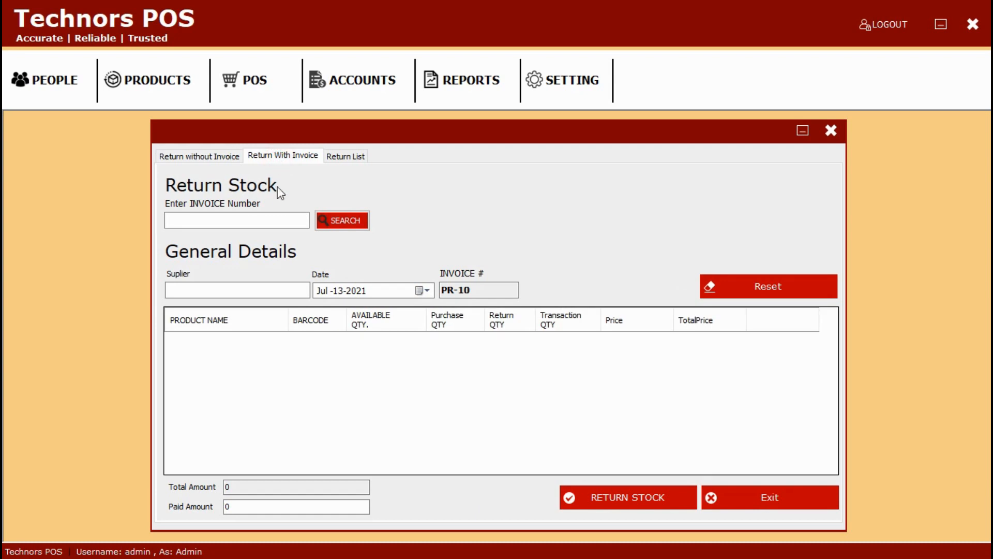
click(272, 218)
click(361, 155)
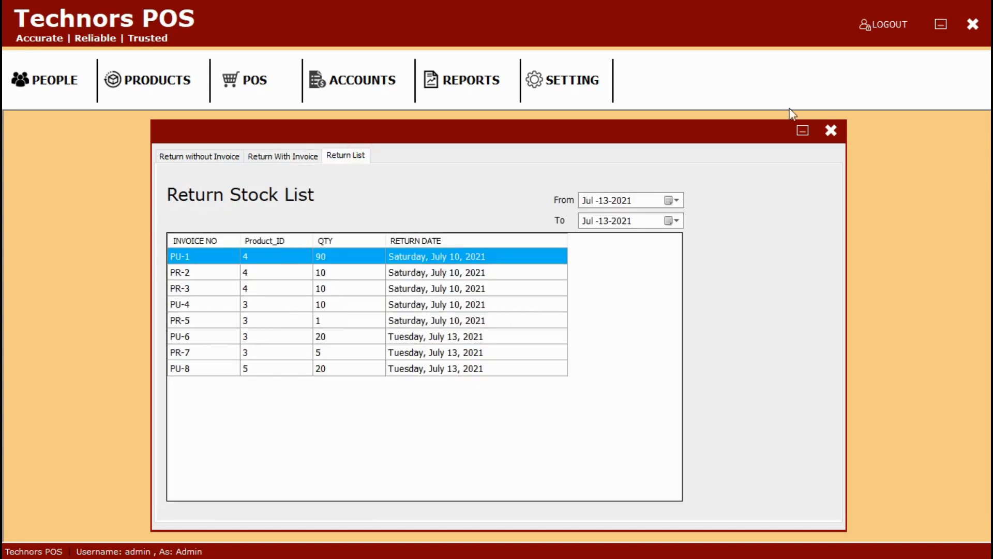
click(832, 131)
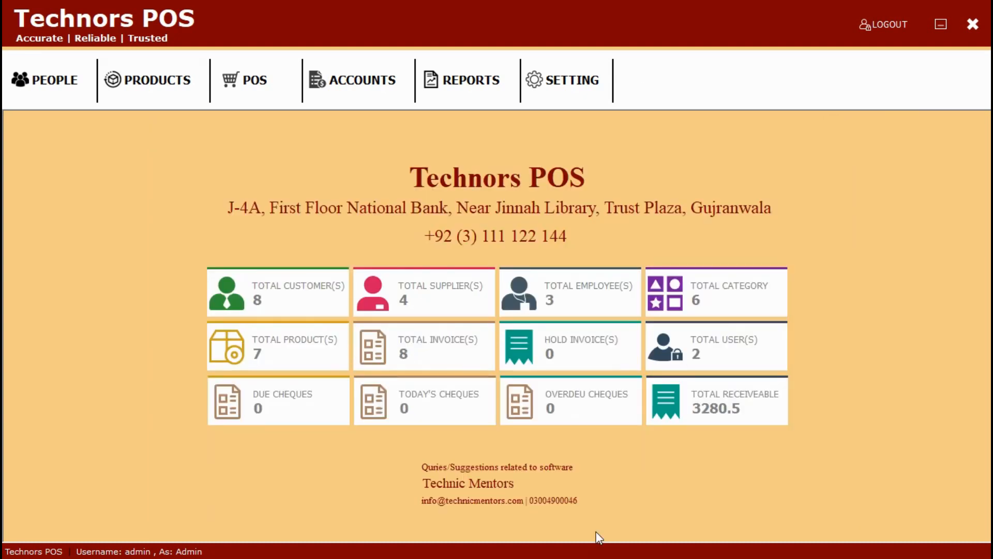
click(268, 70)
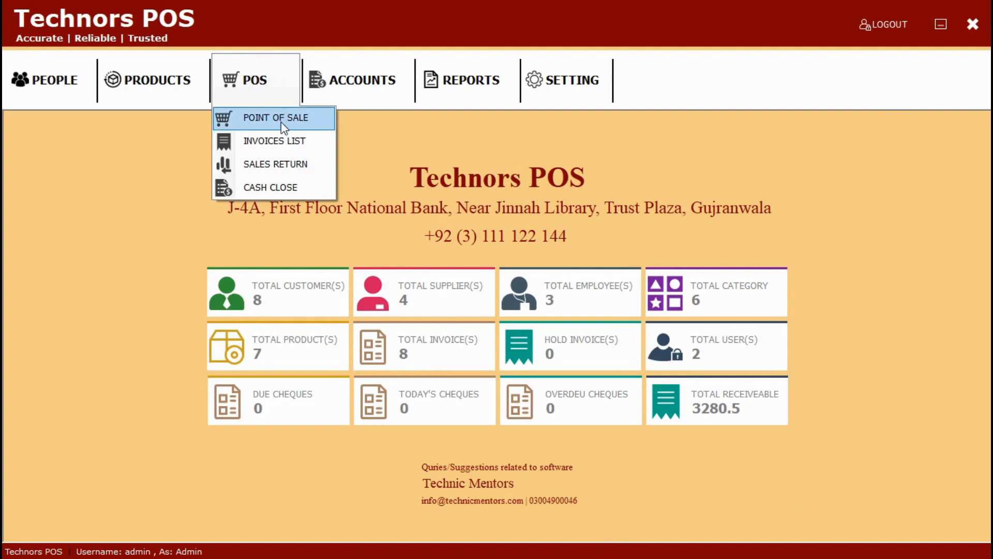
Step: Add two Mango Juice, one Orange Juice and one Peach Juice to a new sale
click(281, 120)
click(279, 83)
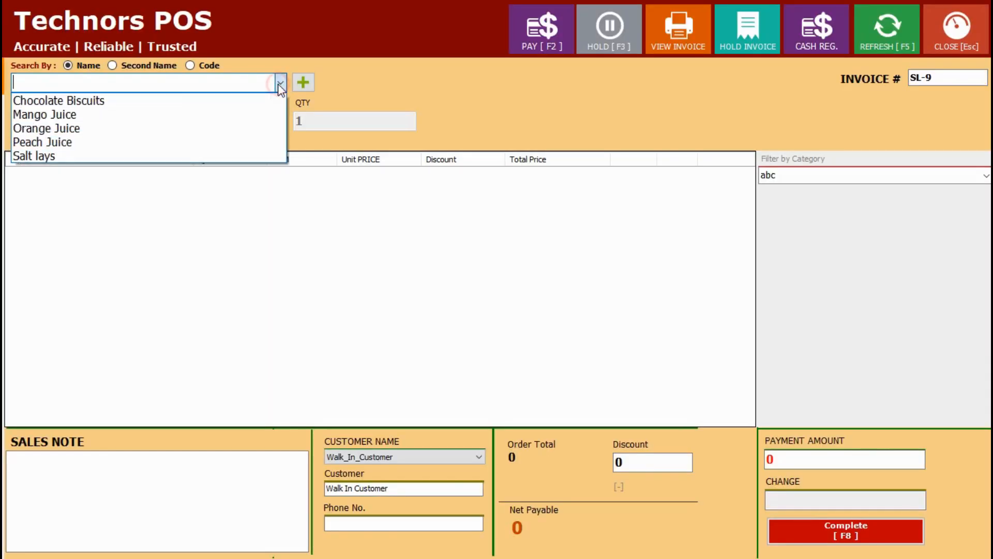
click(270, 110)
key(Return)
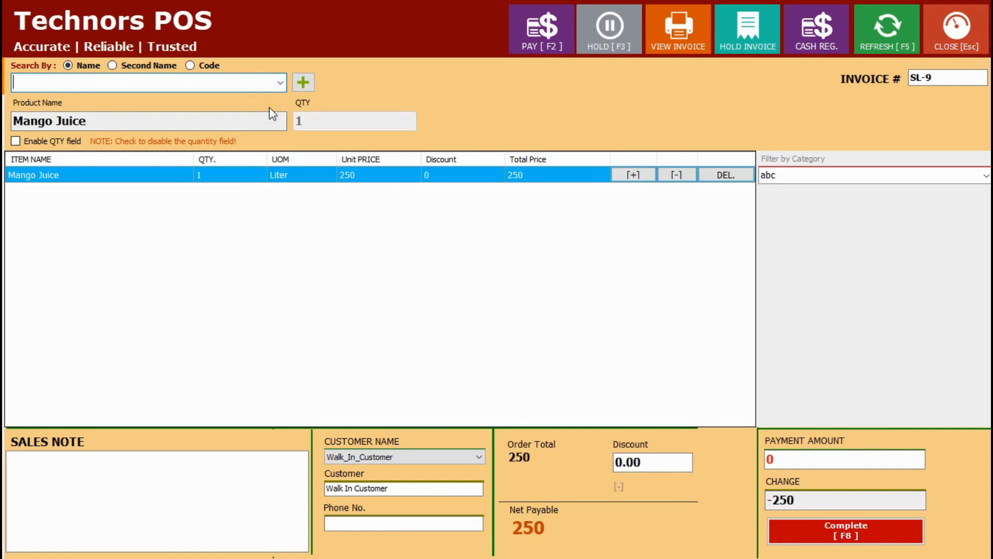
click(277, 87)
click(259, 115)
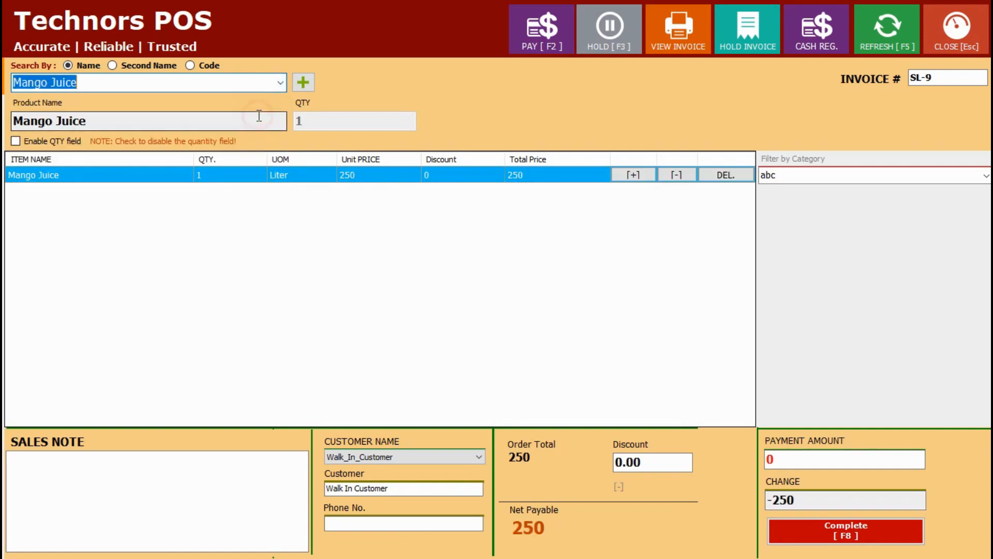
click(282, 81)
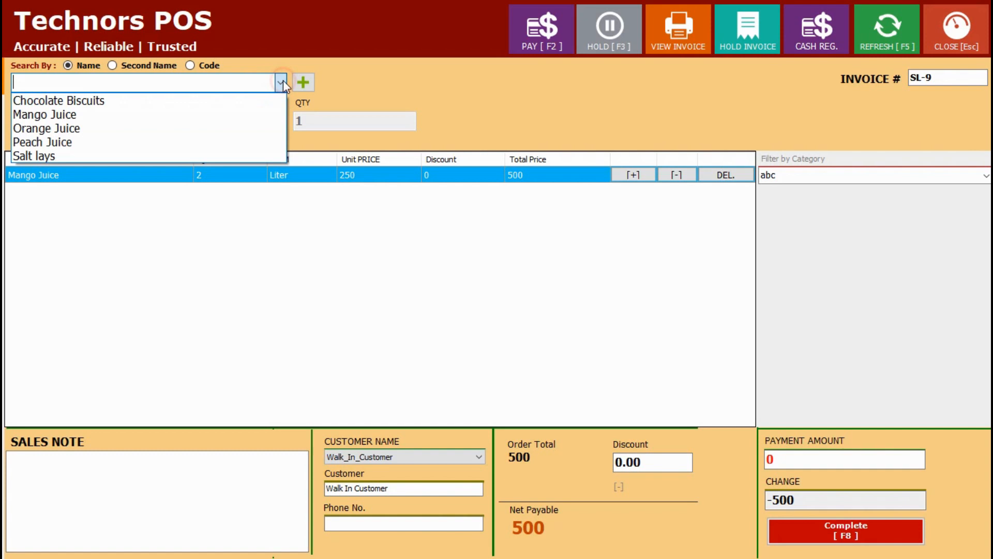
click(258, 127)
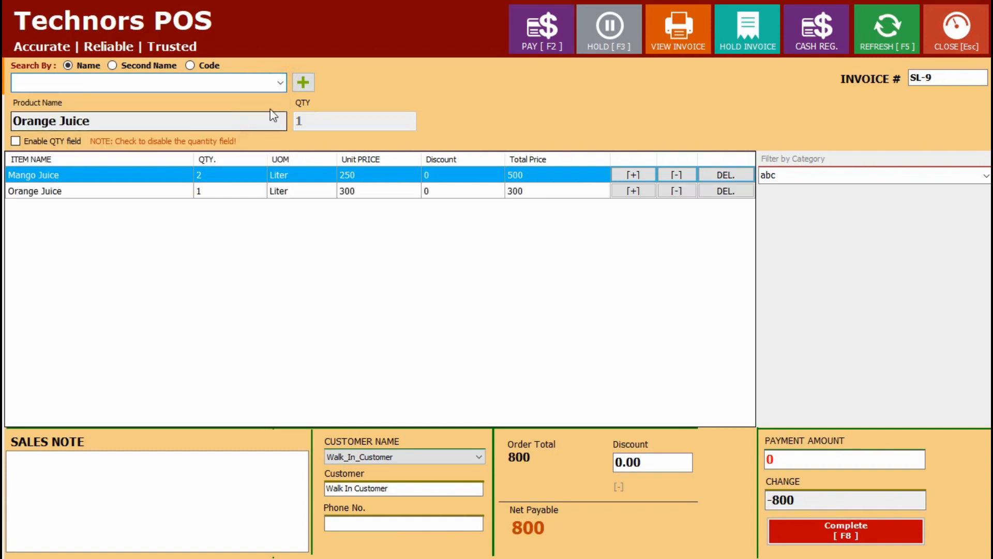
click(280, 83)
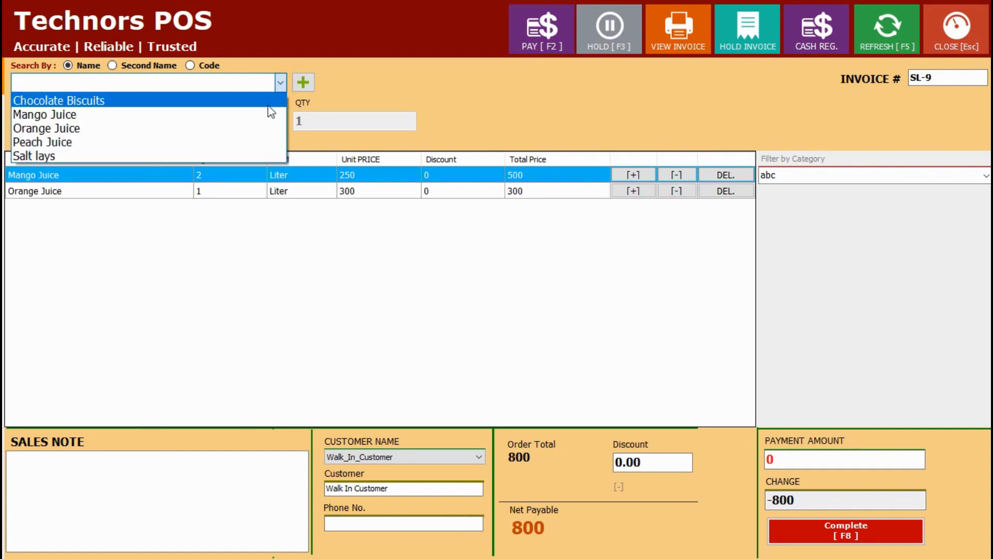
click(253, 142)
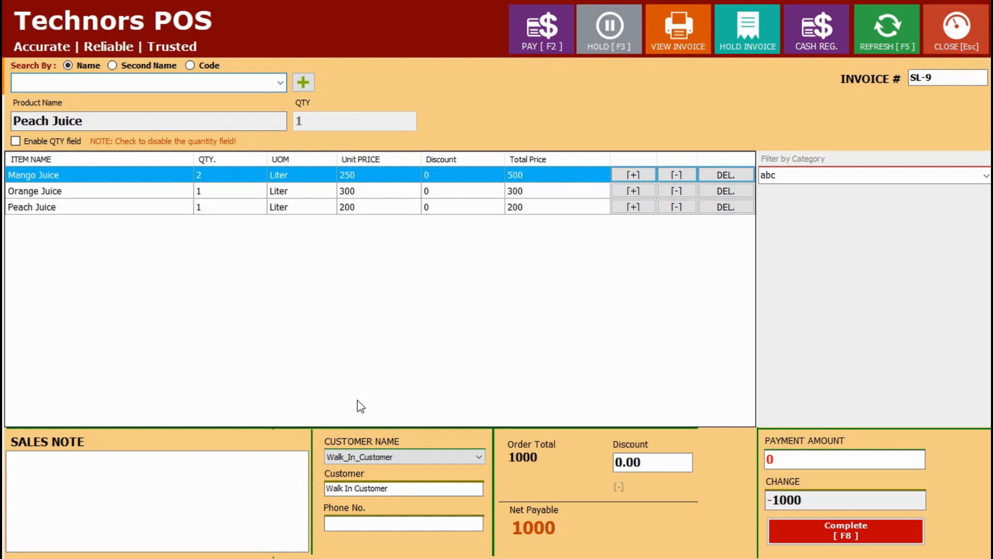
Step: Assign a registered customer, complete the 1000 sale, and close the point of sale screen
click(374, 456)
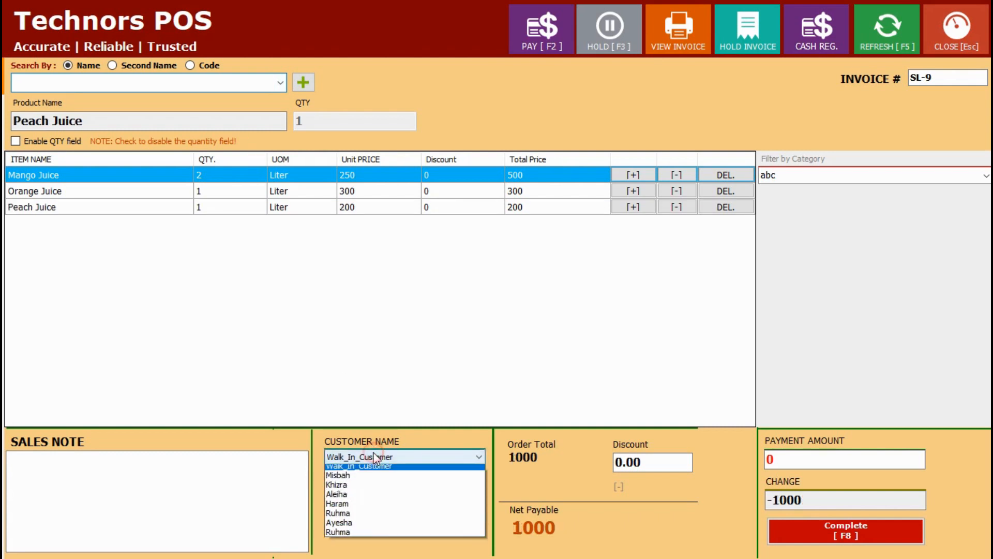
click(360, 508)
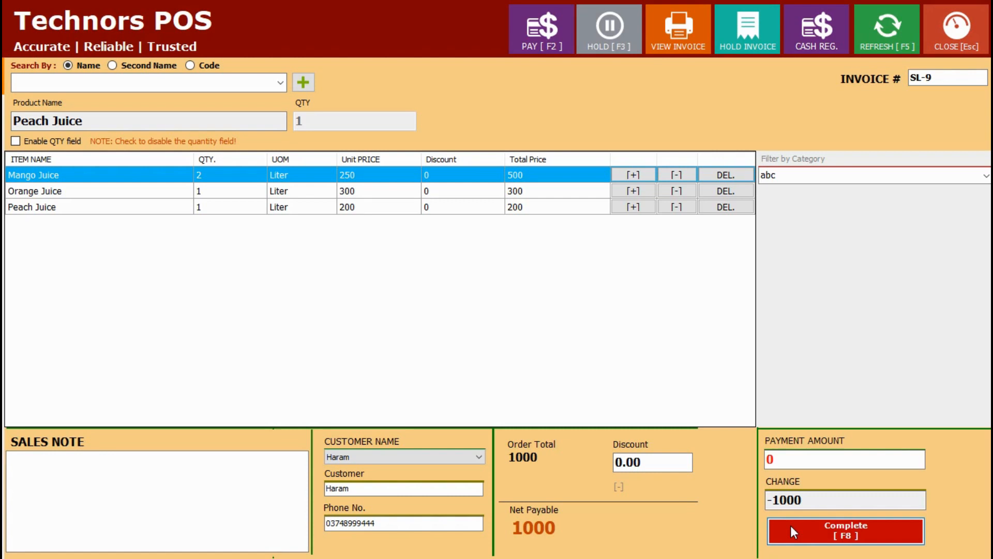
click(790, 527)
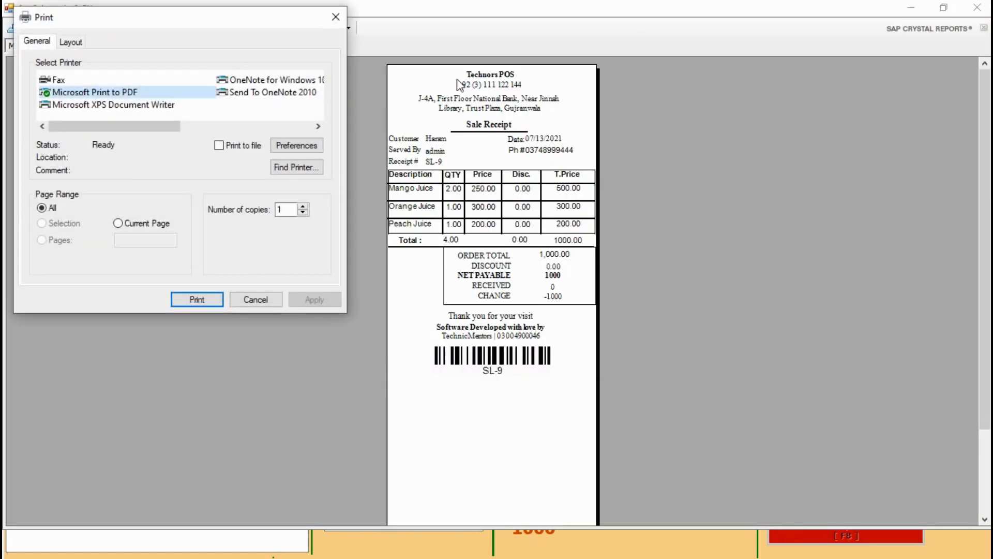
click(337, 18)
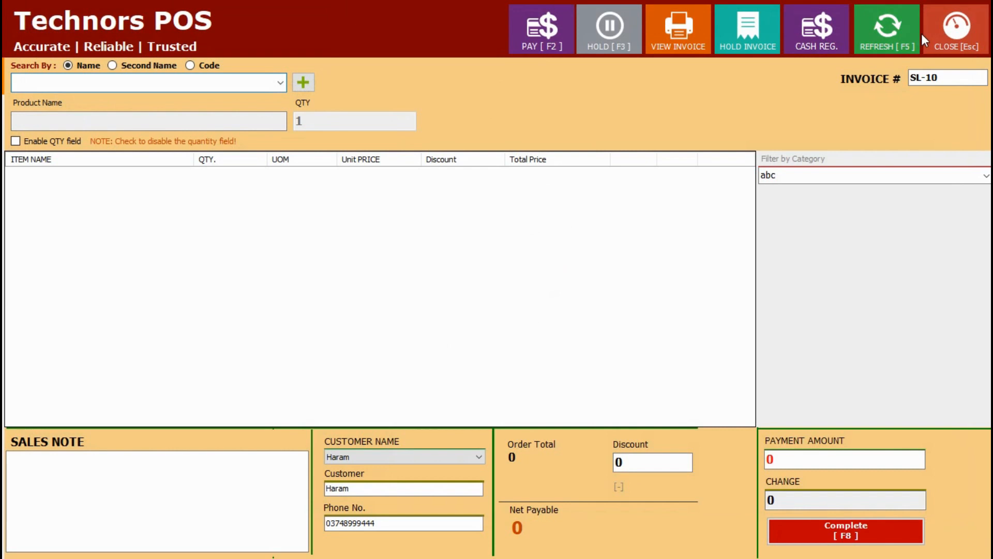
click(938, 32)
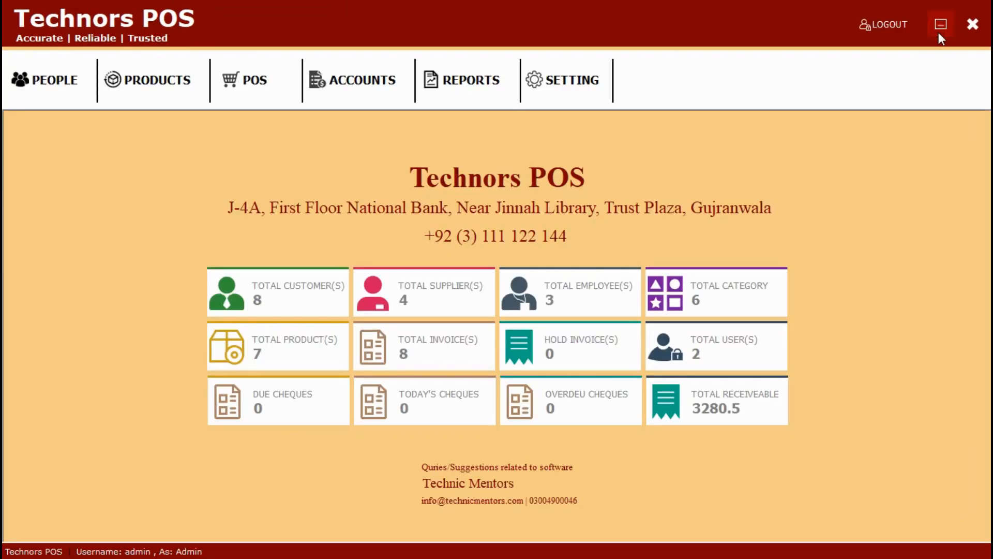
Step: Review the Invoice List showing SL-7 to SL-9 with total sales of 2700, then close it
click(246, 91)
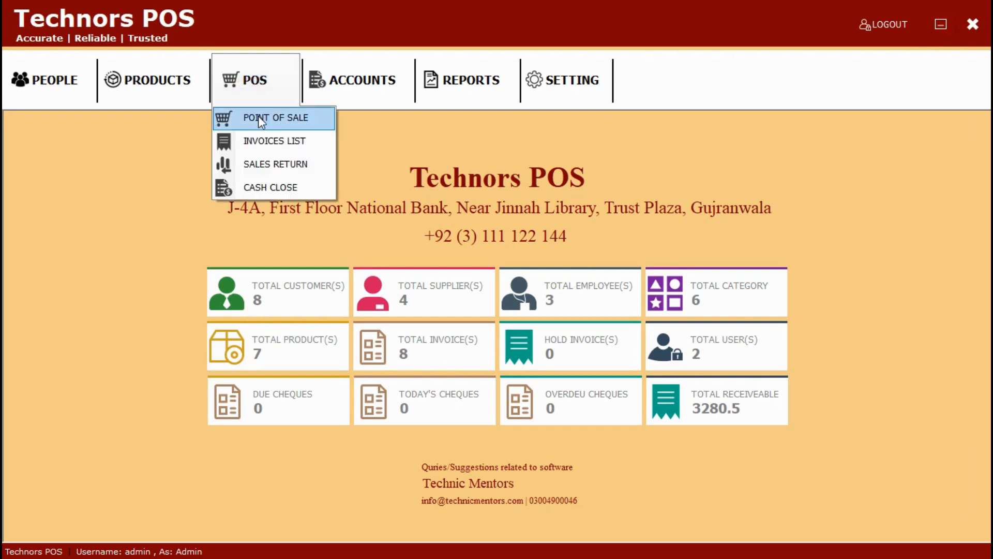
click(266, 146)
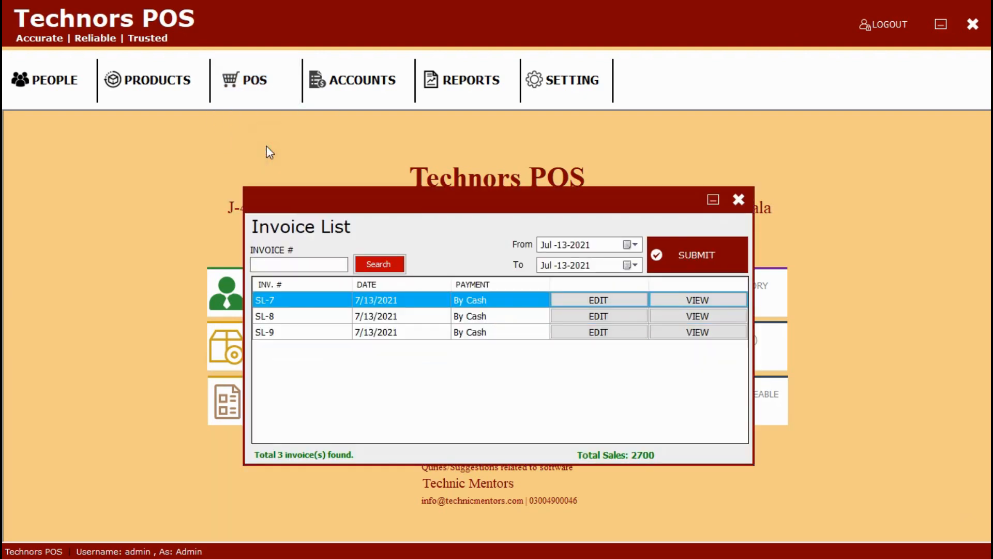
click(312, 262)
click(739, 200)
Step: Record return SR-2 of 2 Chocolate Biscuits without an invoice and confirm it
click(222, 86)
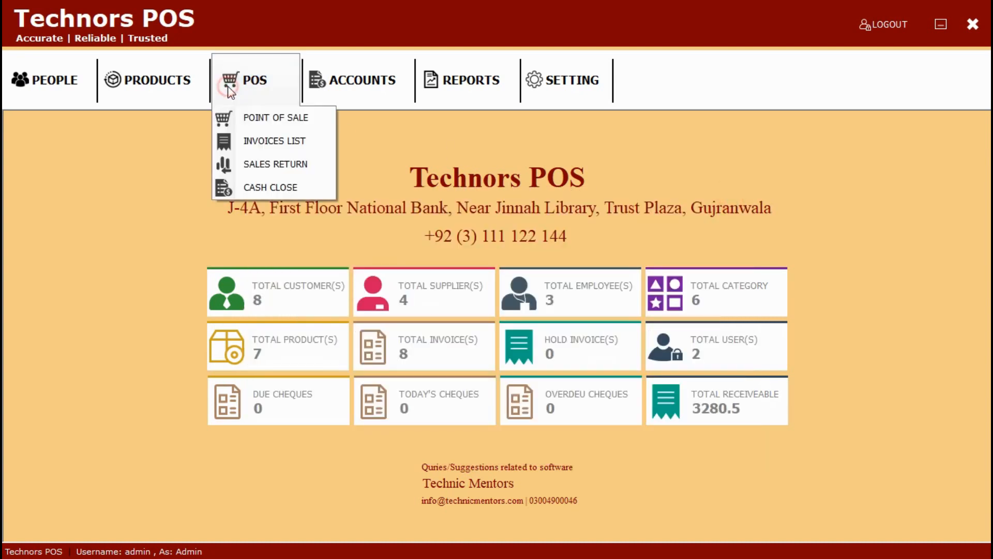
click(265, 162)
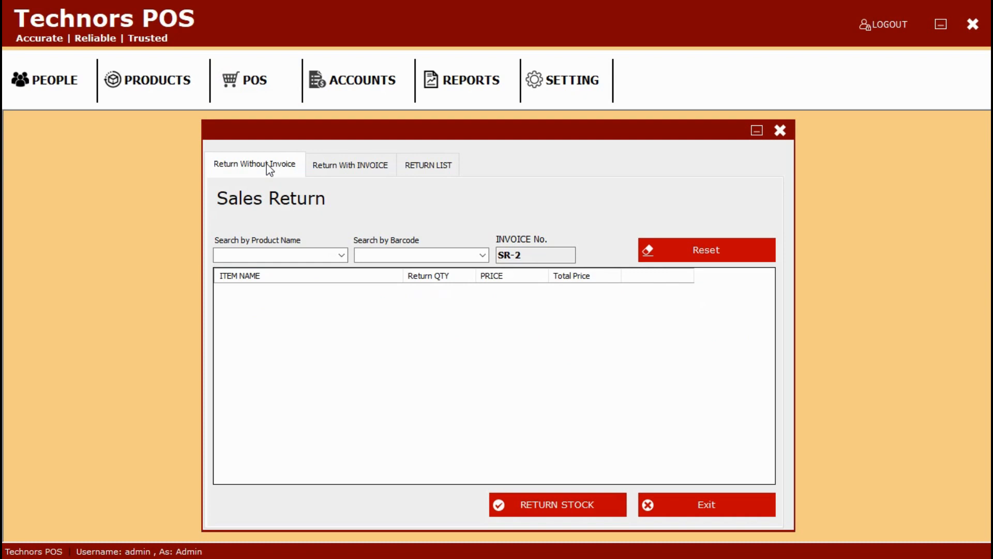
click(341, 254)
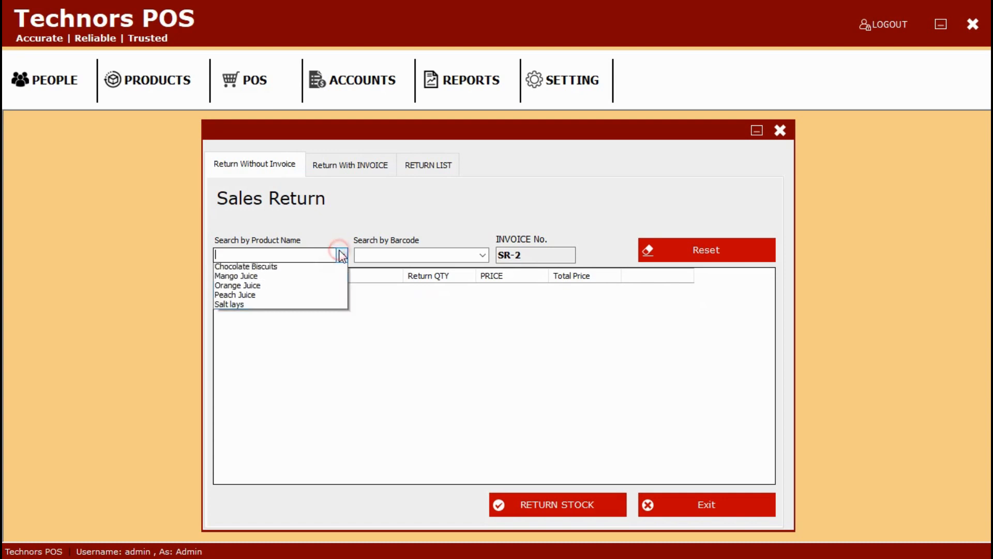
click(319, 268)
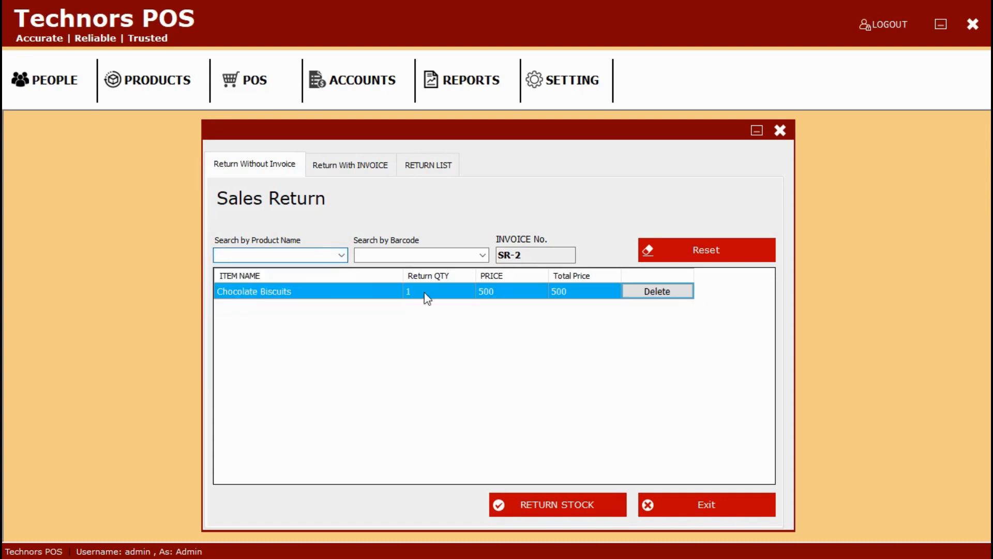
click(442, 293)
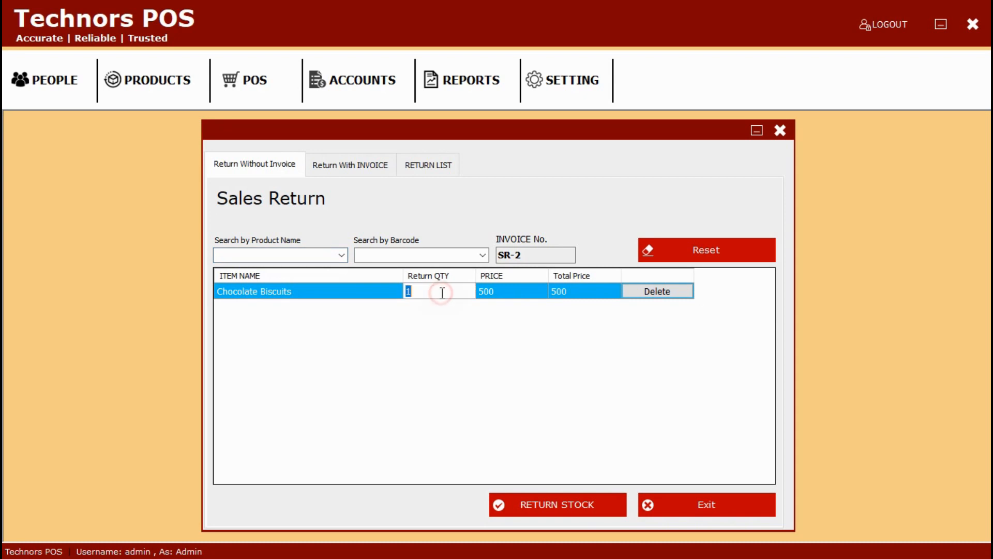
key(BackSpace)
text(2)
click(549, 516)
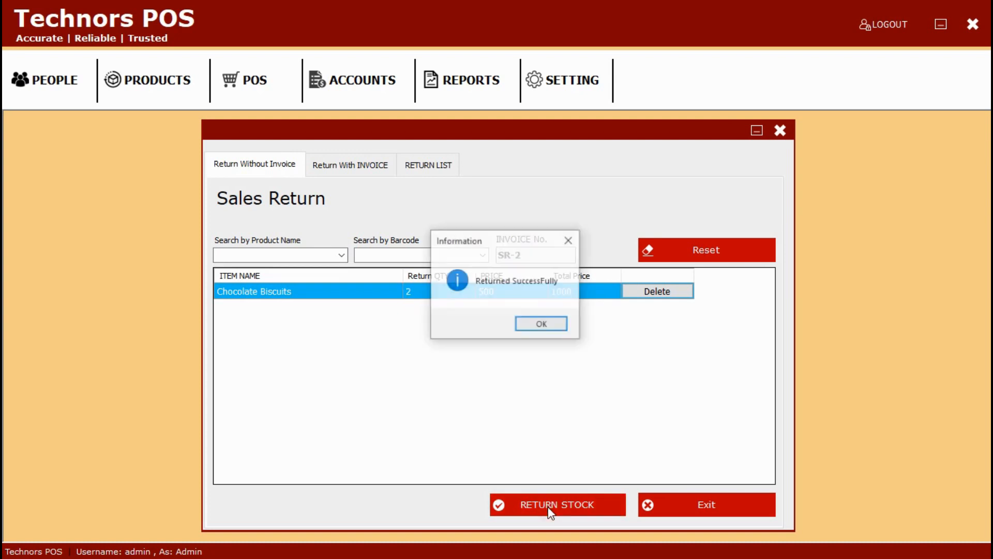
click(551, 322)
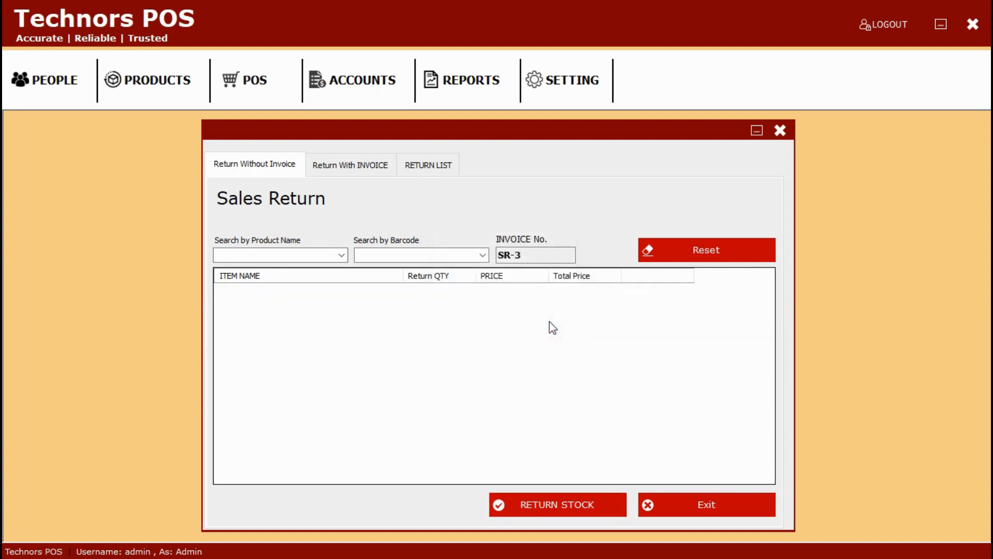
Step: Look at the Return With Invoice tab and the Return List, then close the sales return window
click(371, 167)
click(306, 262)
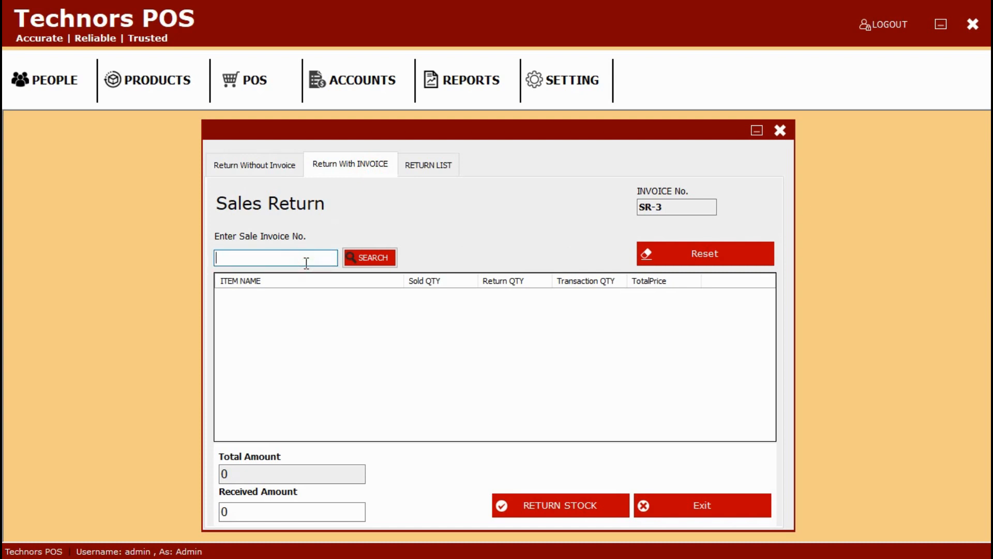
click(427, 168)
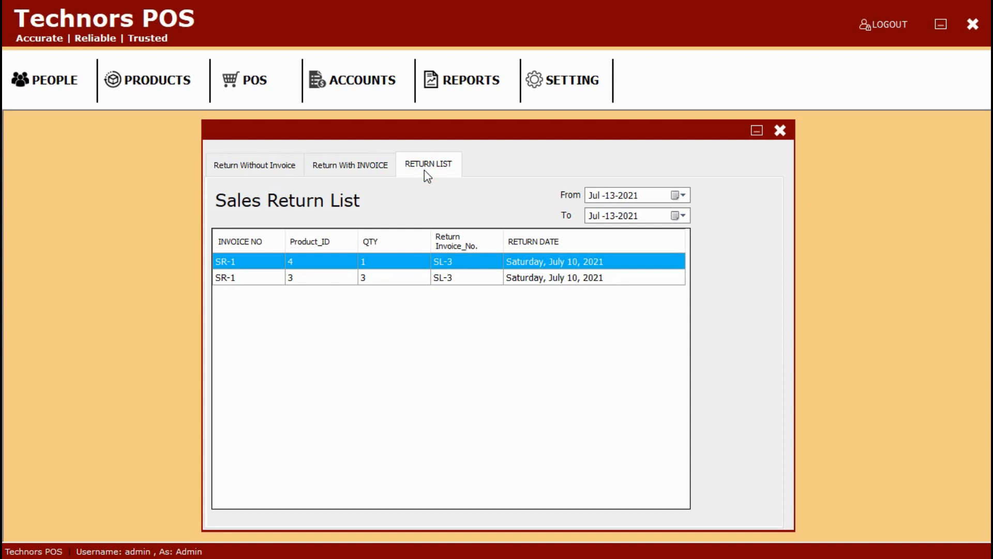
click(780, 130)
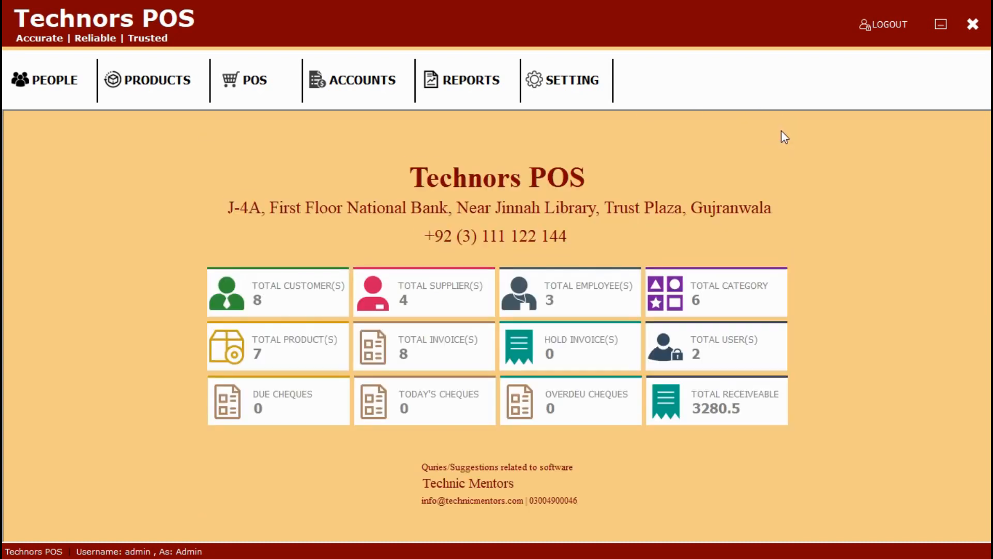
click(290, 85)
click(274, 184)
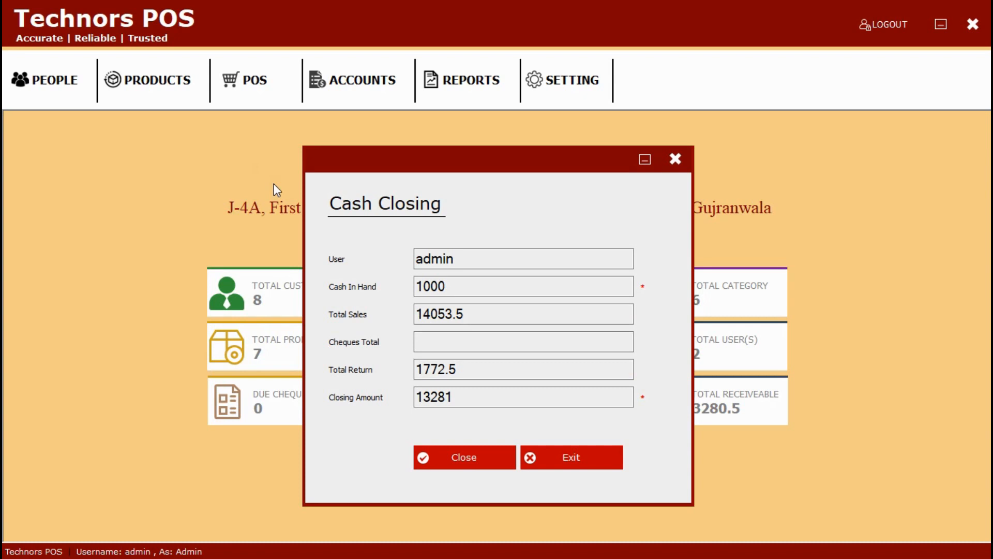
click(675, 158)
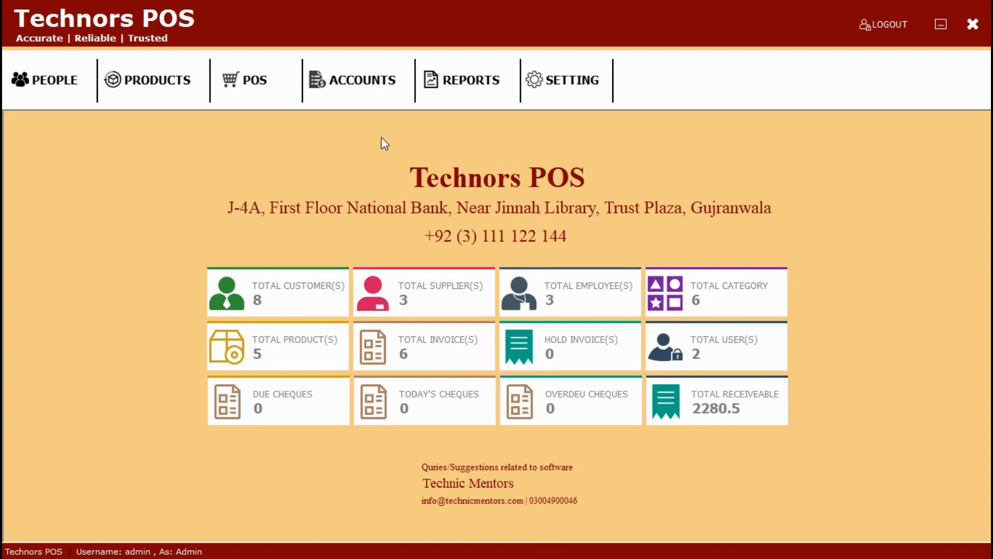
click(373, 88)
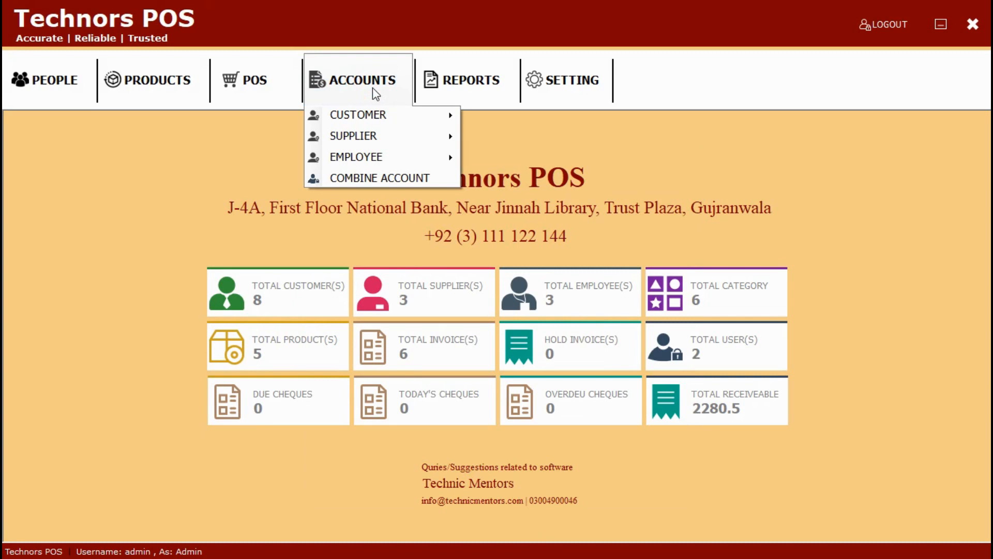
mouse_move(382, 114)
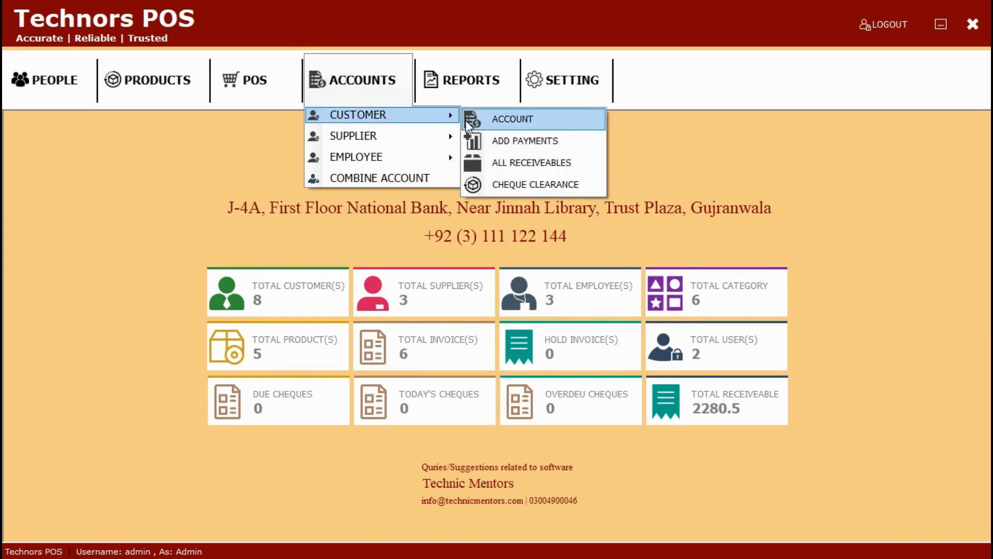
click(478, 124)
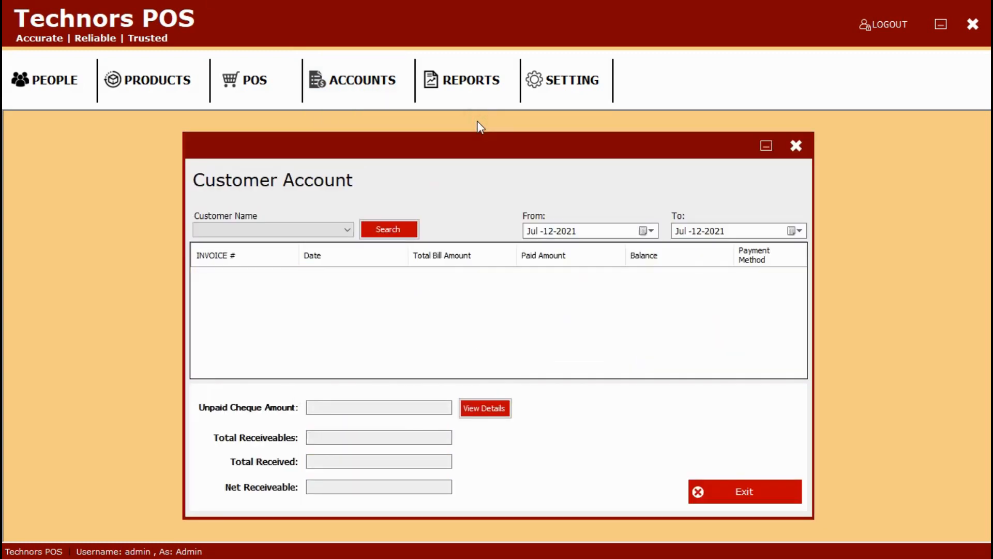
click(346, 229)
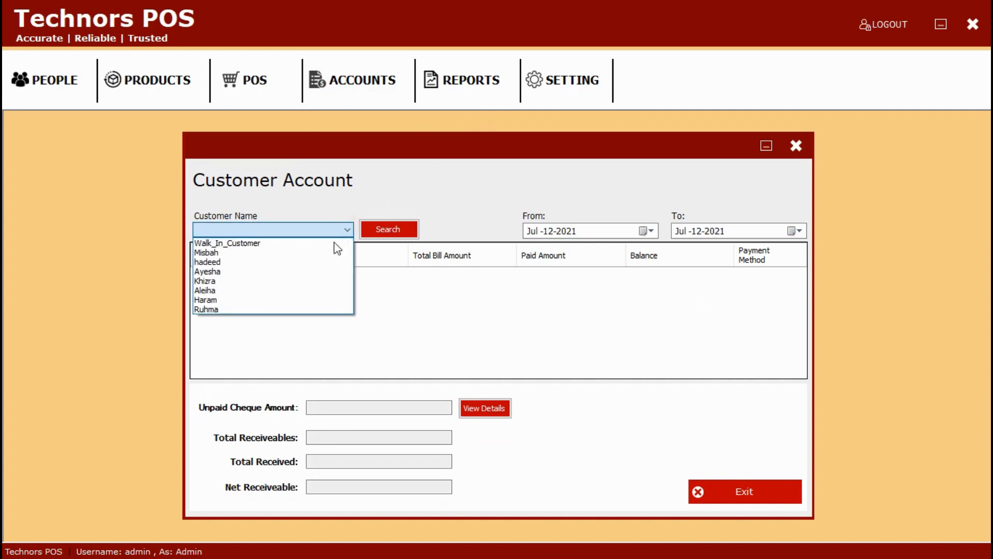
click(298, 281)
click(389, 231)
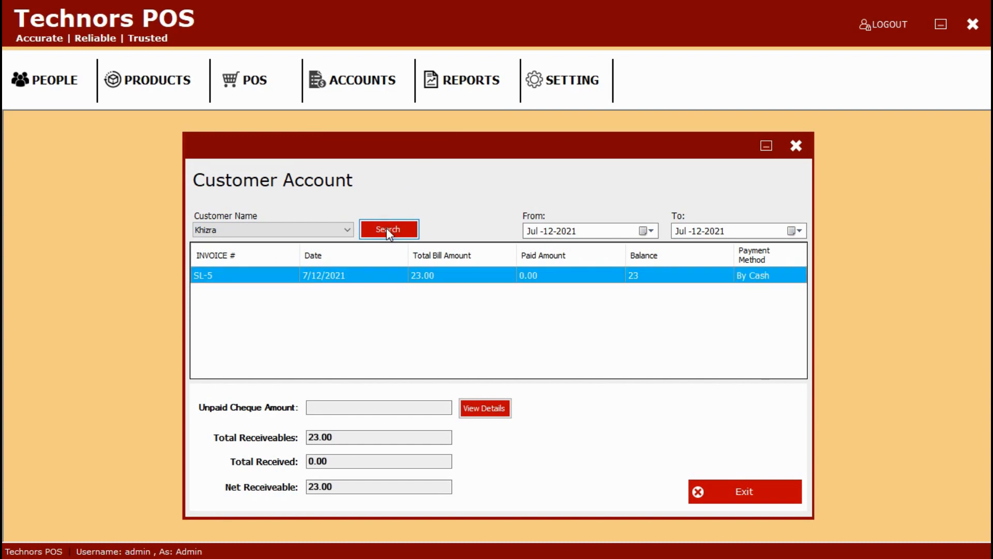
click(804, 139)
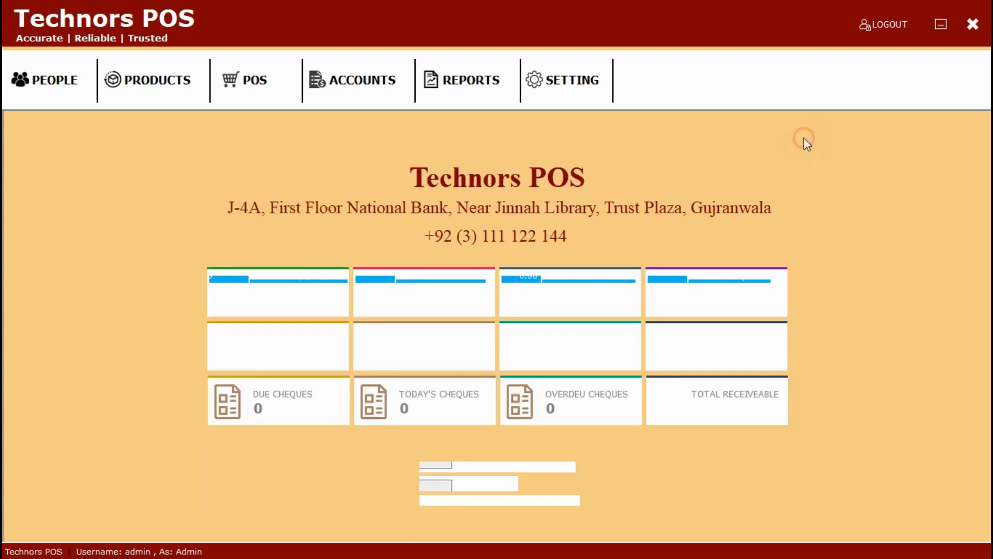
click(399, 92)
Step: Look over the customer Add Payments form and close it
mouse_move(416, 118)
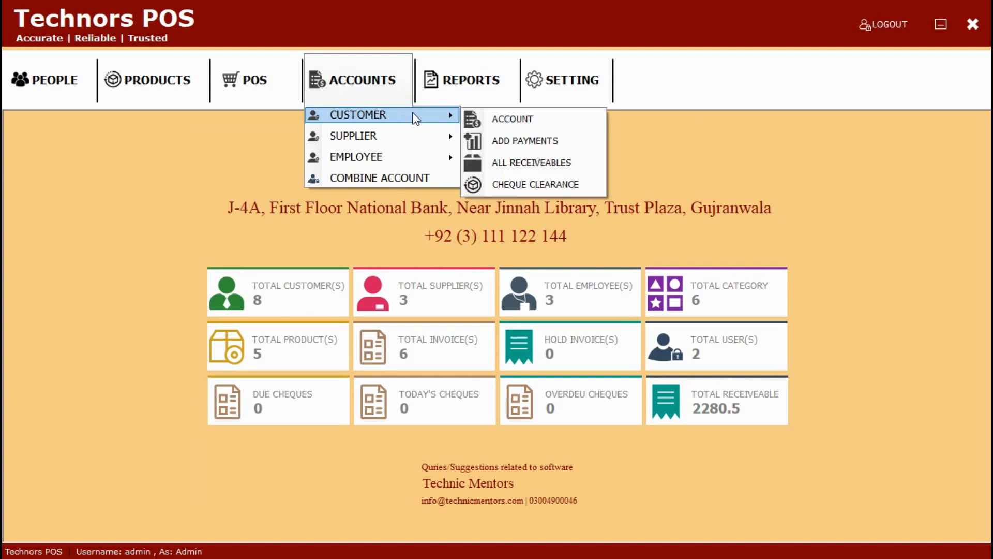
click(503, 140)
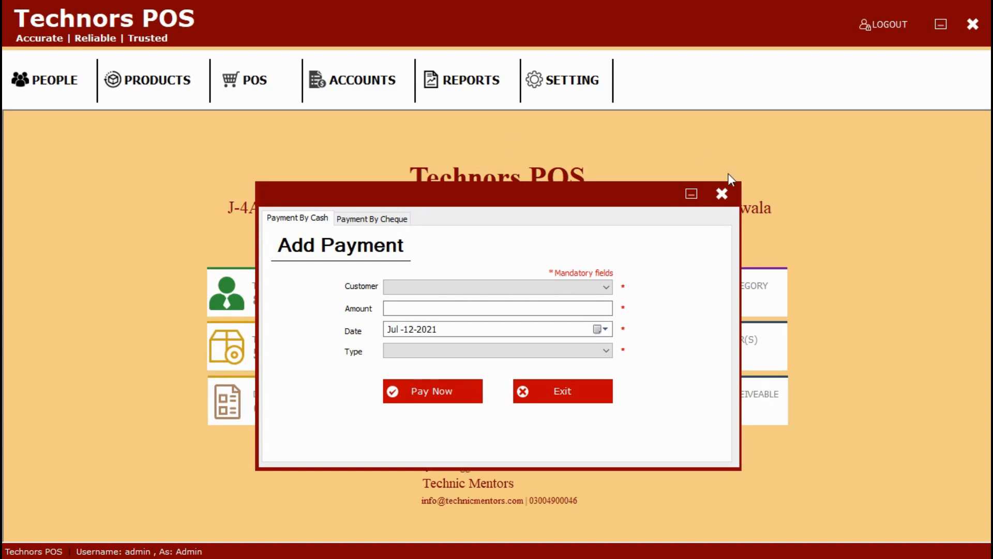
click(722, 194)
Step: Review the All Receivables list of five entries totalling 2280.50, then reopen the Customer account options
click(368, 82)
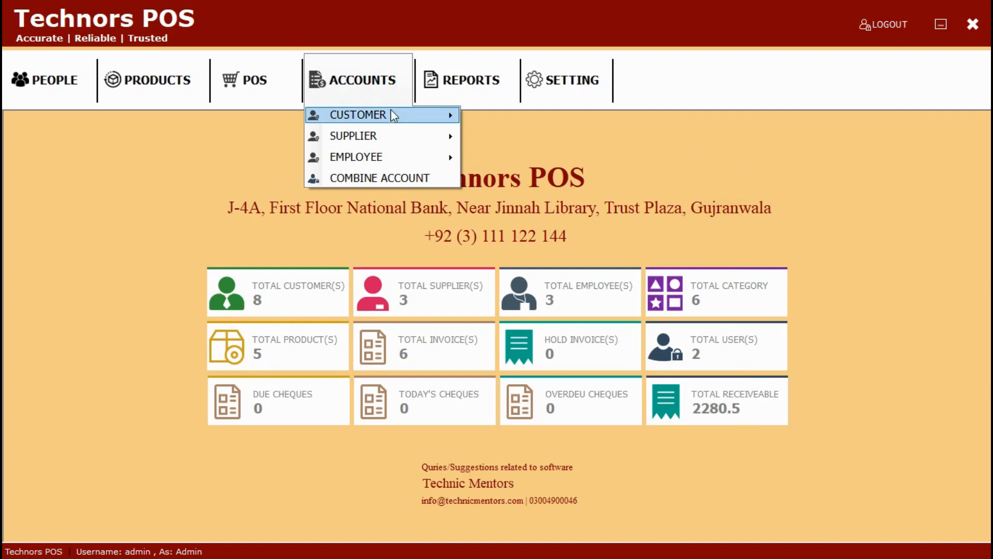
mouse_move(392, 113)
click(528, 164)
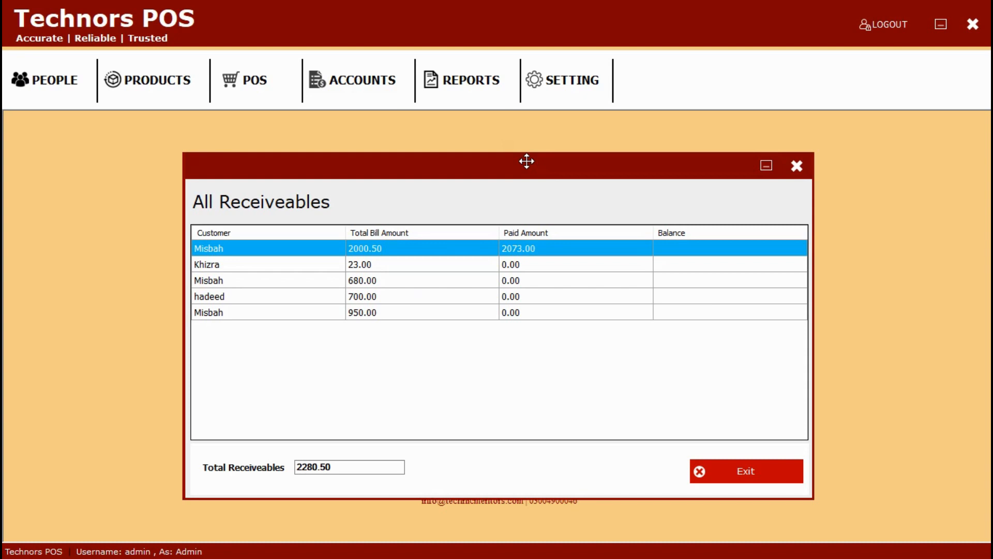
click(796, 166)
click(399, 92)
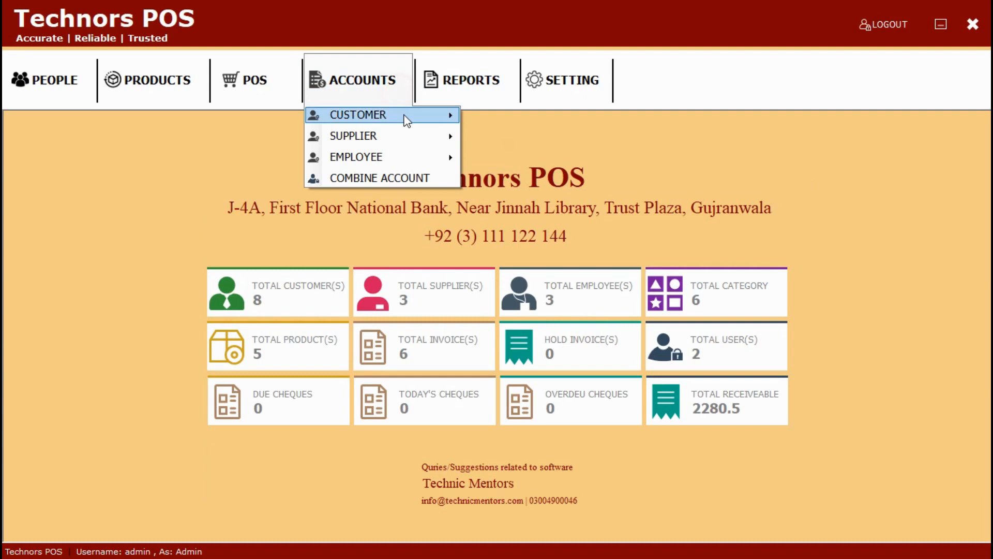
mouse_move(406, 117)
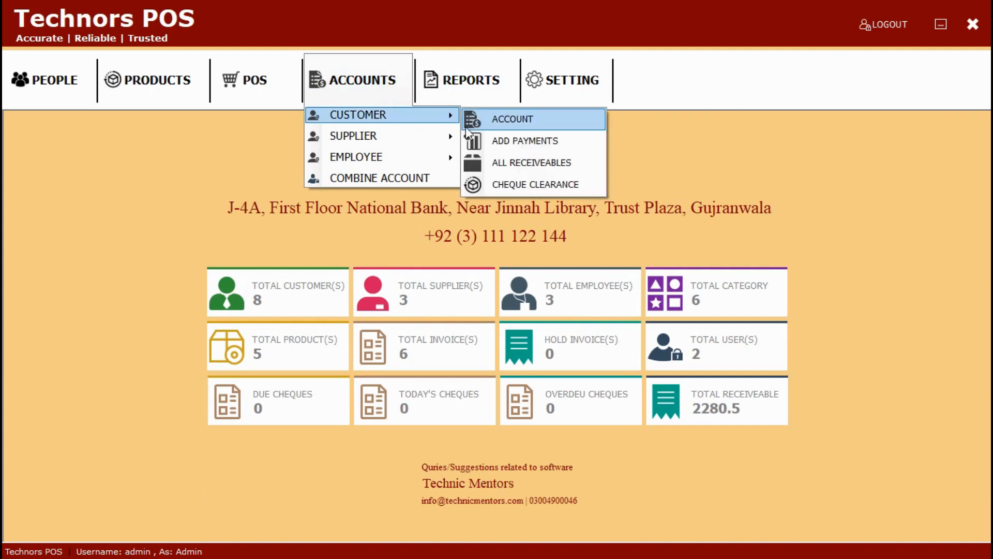
click(487, 185)
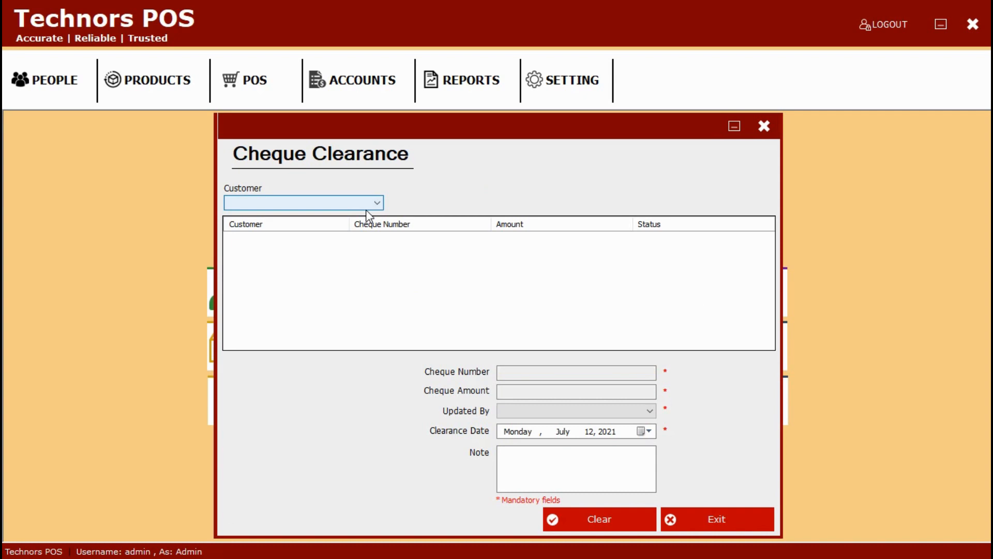
click(765, 128)
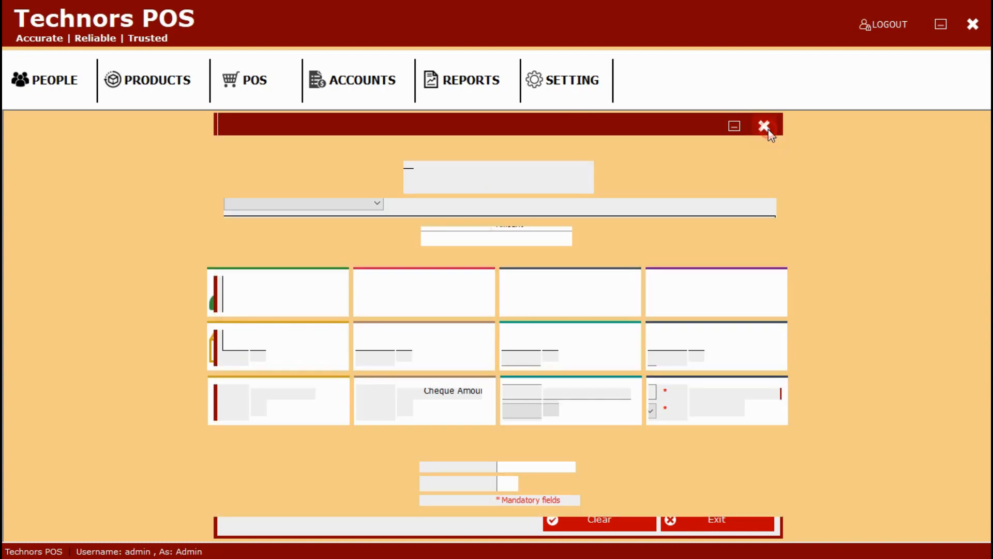
click(365, 86)
mouse_move(361, 135)
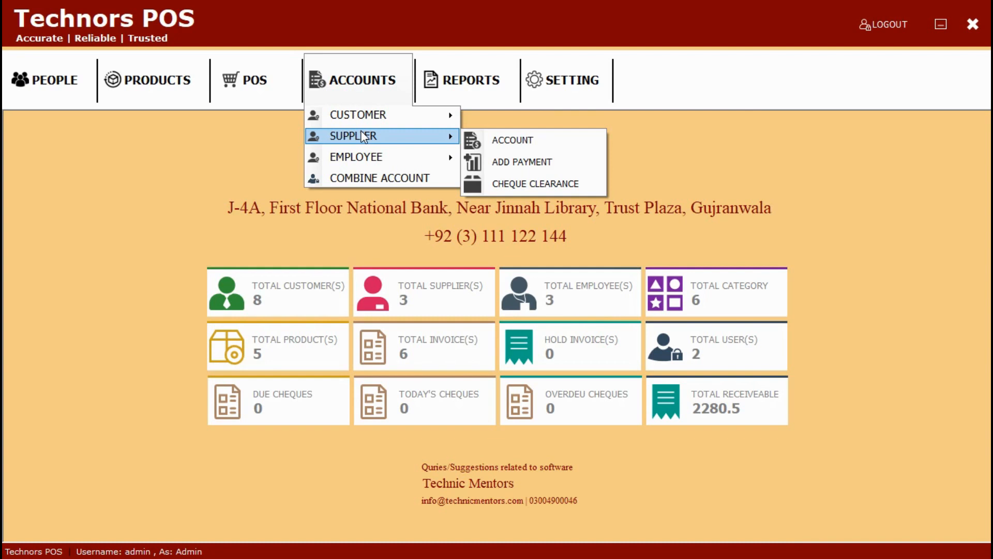
mouse_move(403, 163)
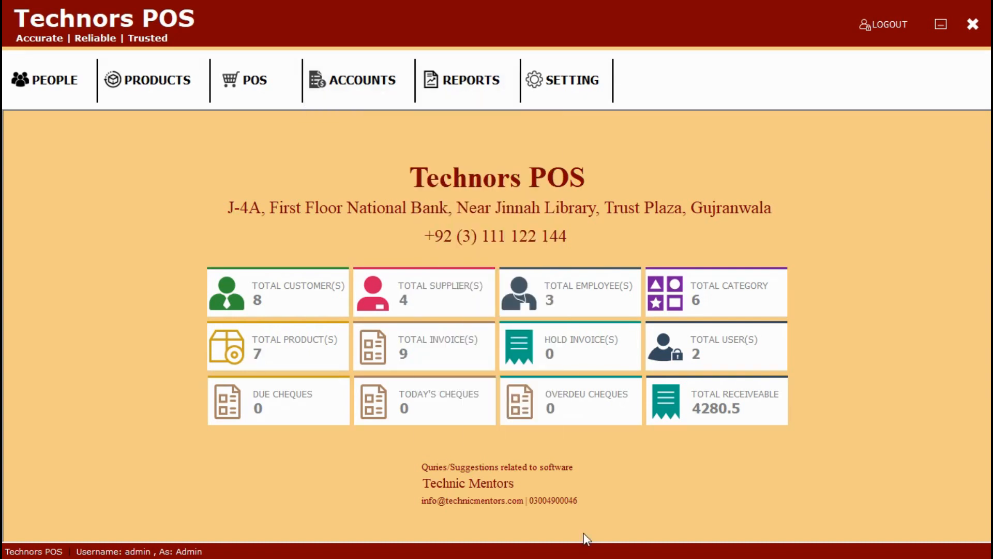
Step: Preview the Customer List report for IDs 1 to 17 and close it
click(432, 84)
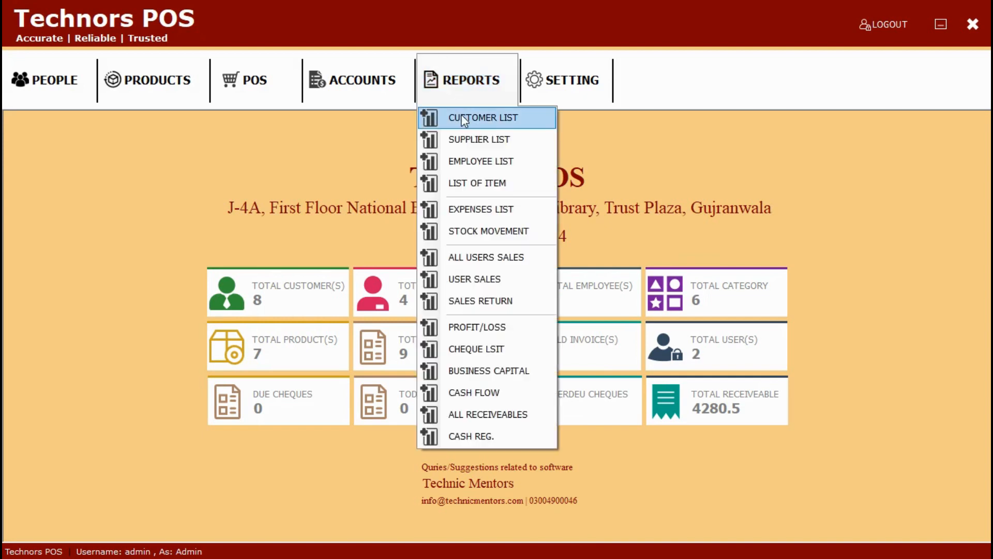
click(465, 118)
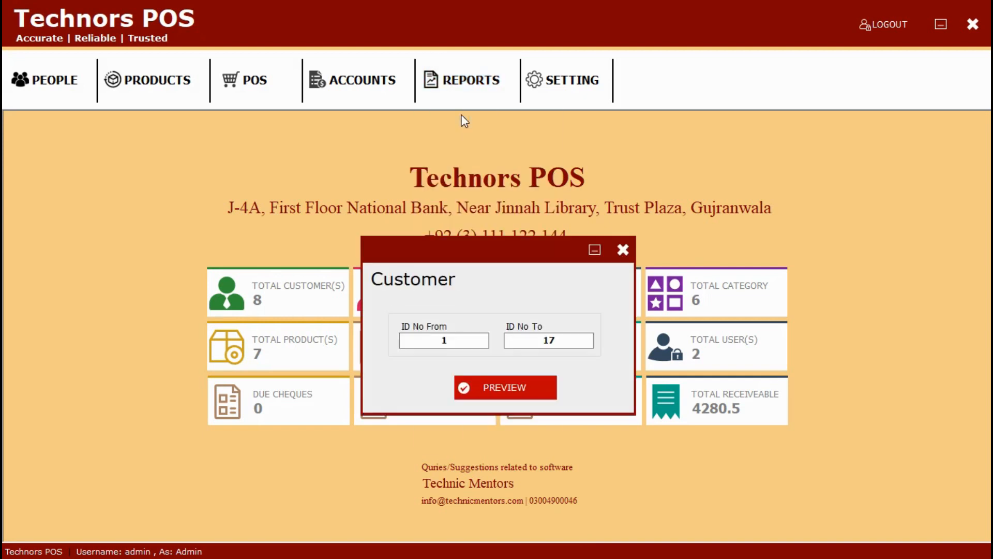
click(471, 388)
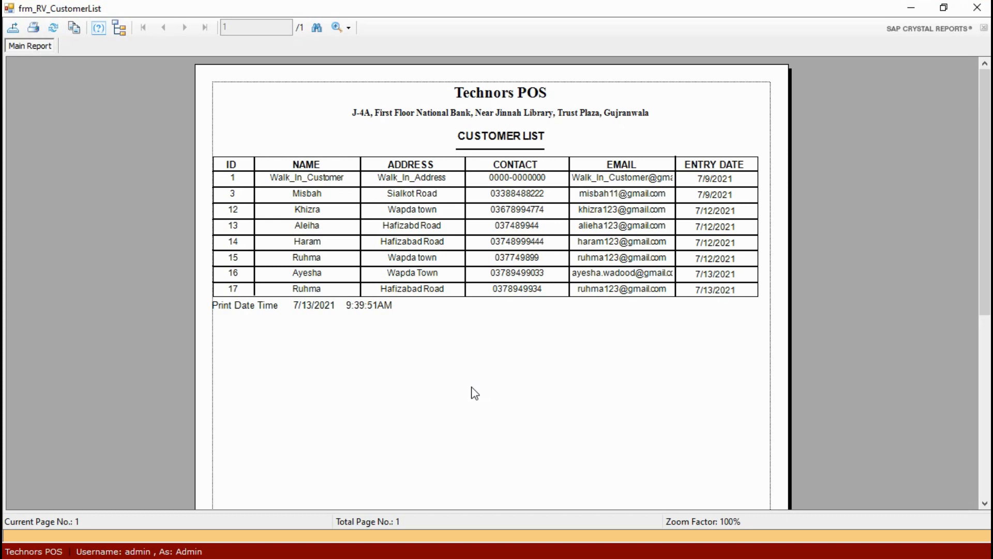
click(976, 7)
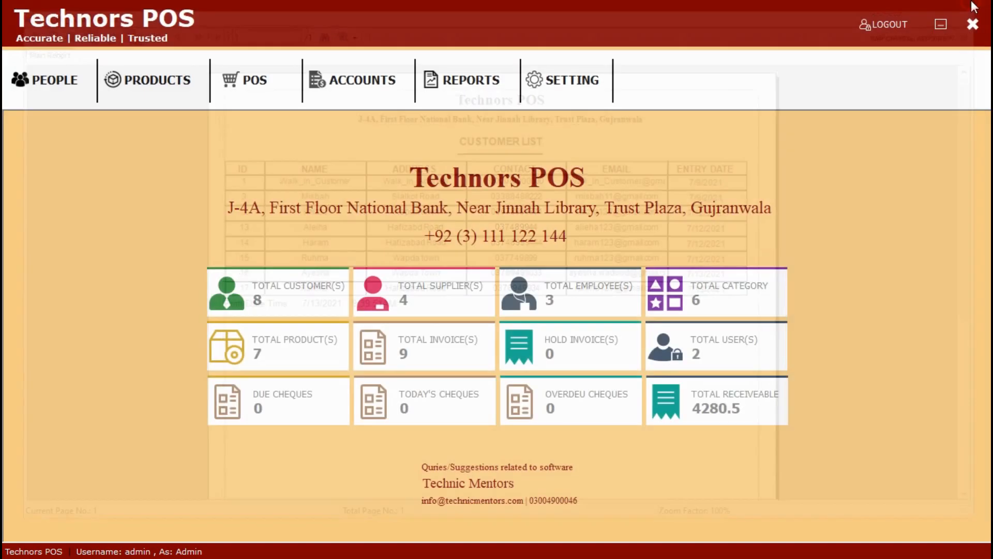
Step: Preview the Supplier List report for IDs 1 to 4 and close it
click(491, 76)
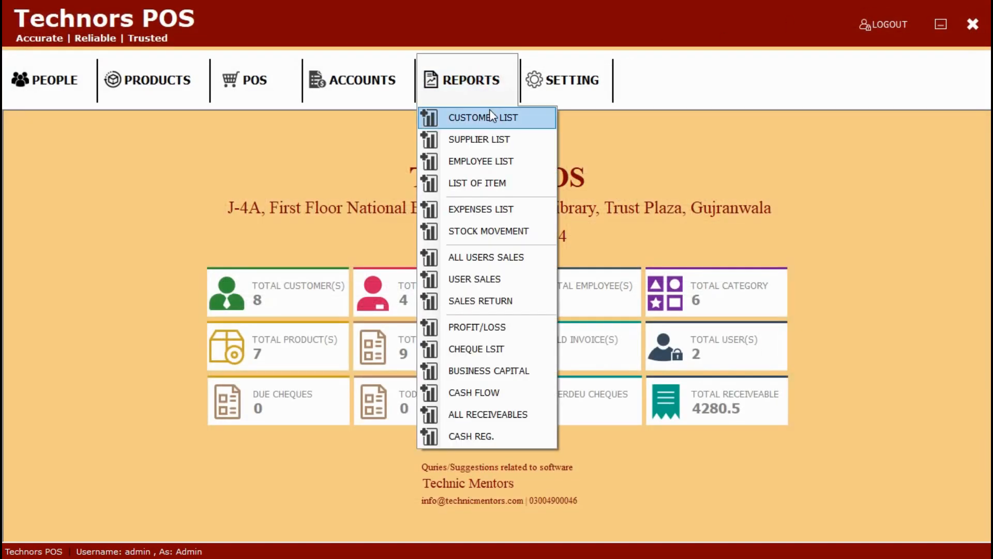
click(455, 139)
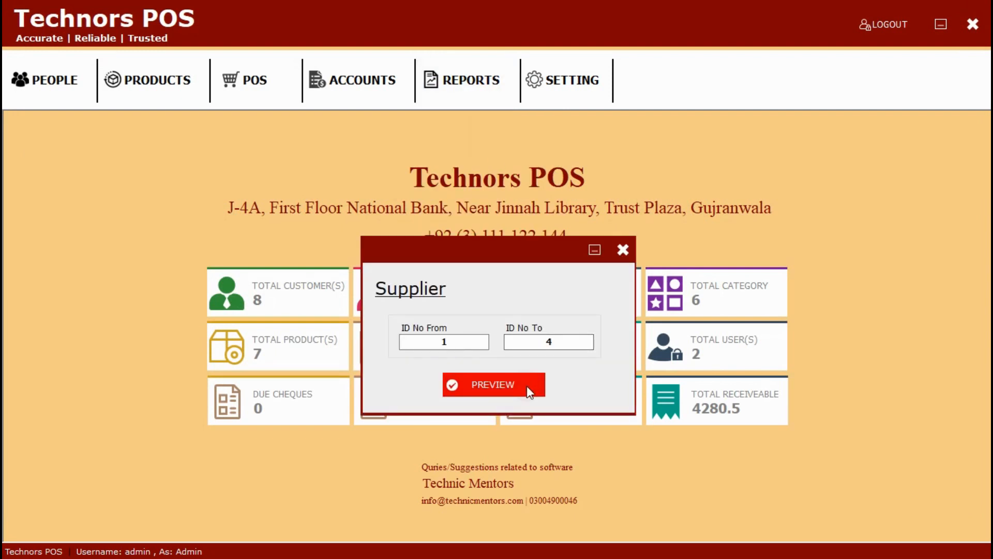
click(526, 386)
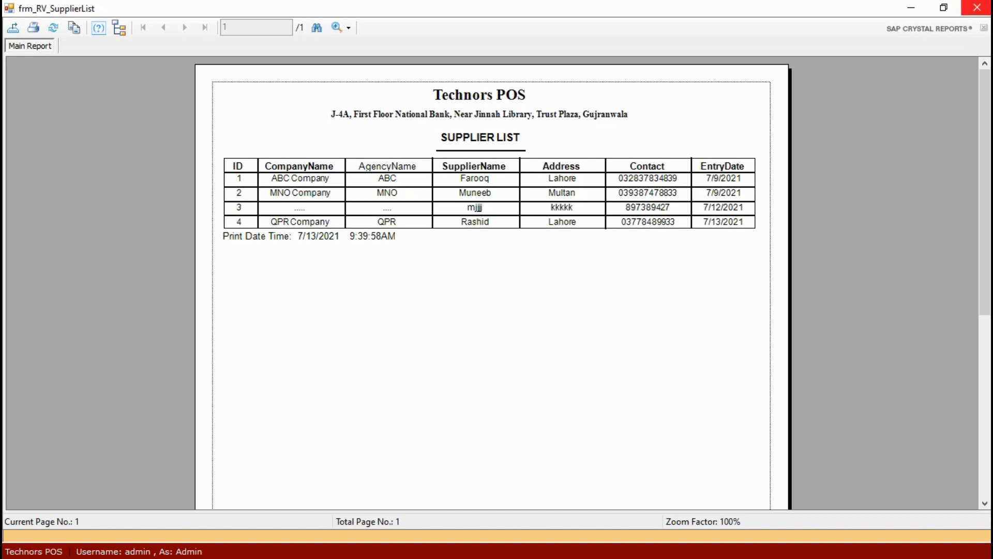
click(978, 7)
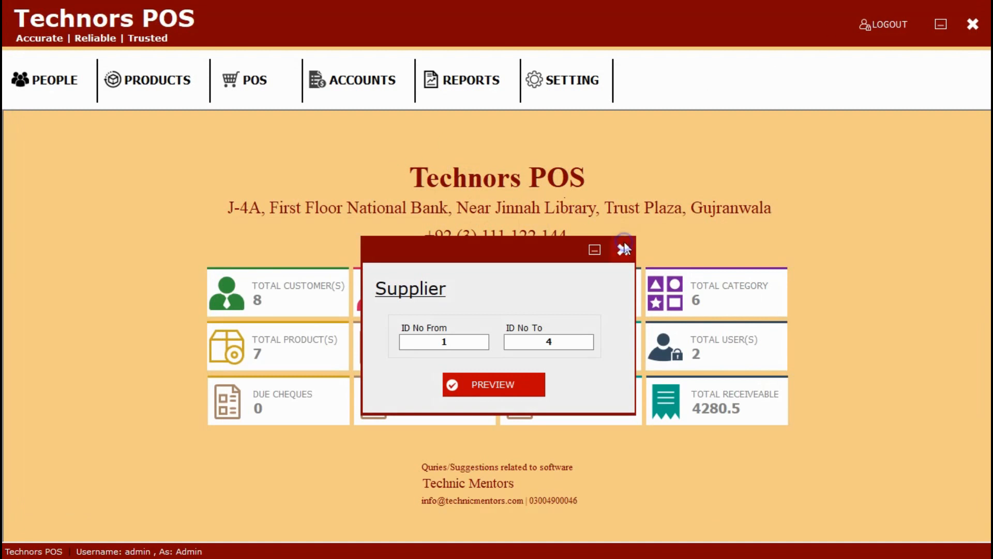
Step: Set the Stock Movement report to StockIn entries starting from Jul-01-2021
click(480, 99)
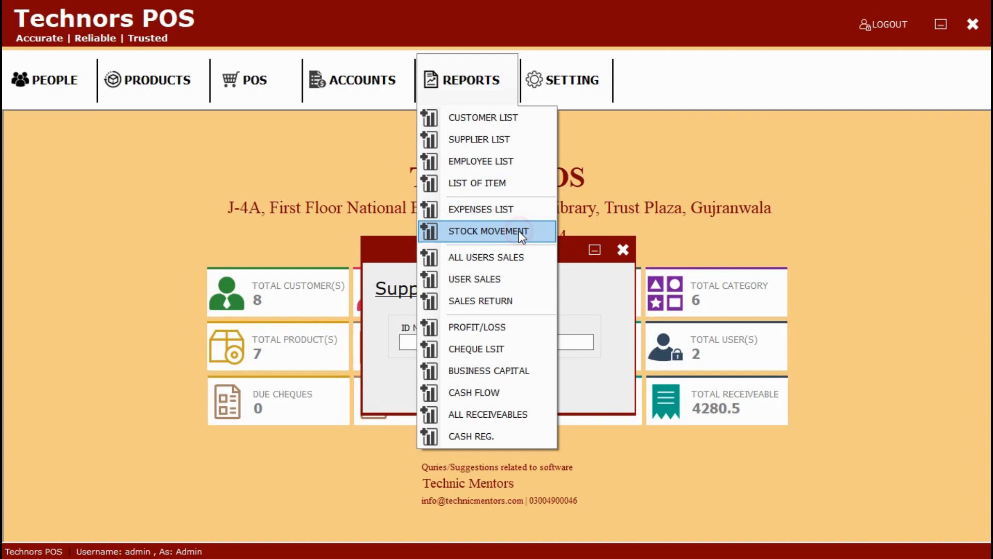
click(521, 233)
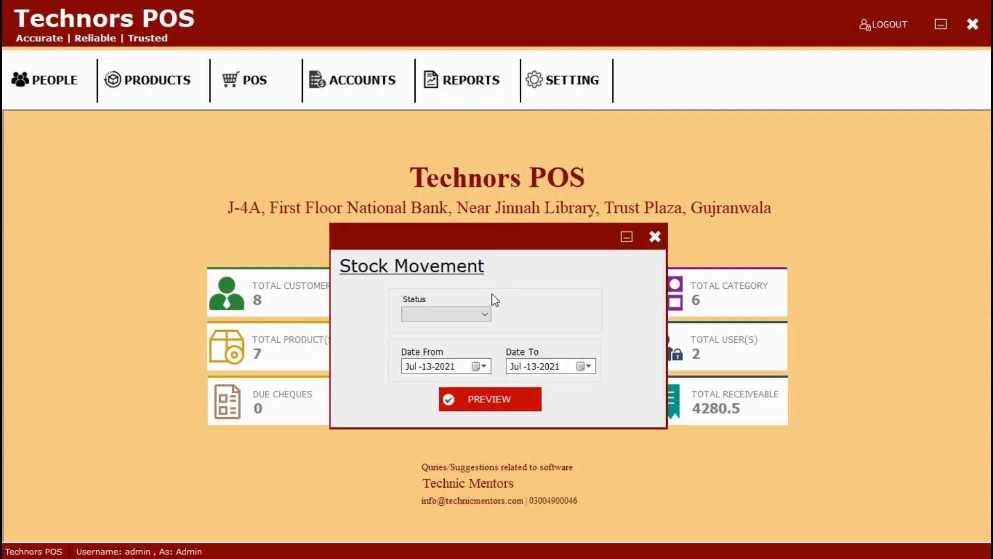
click(482, 316)
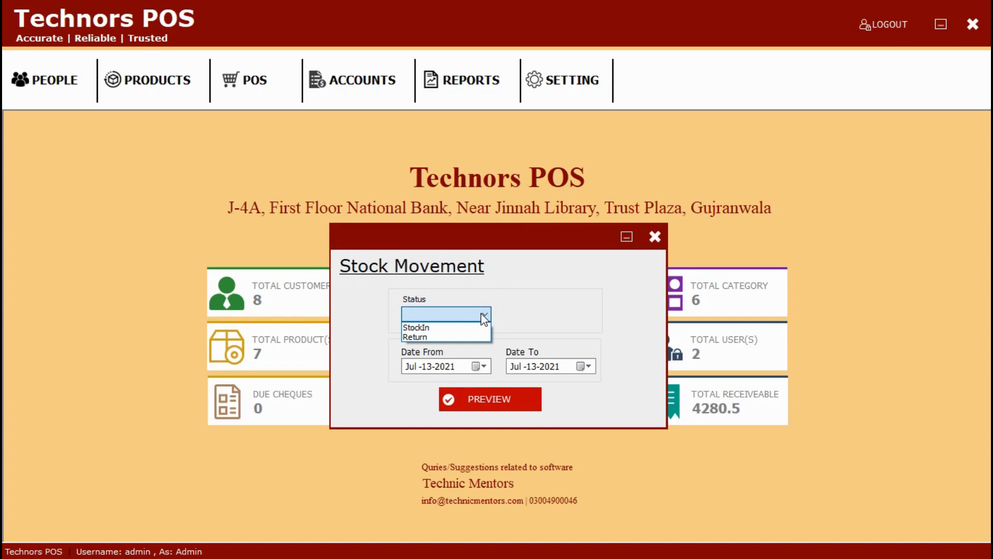
click(471, 327)
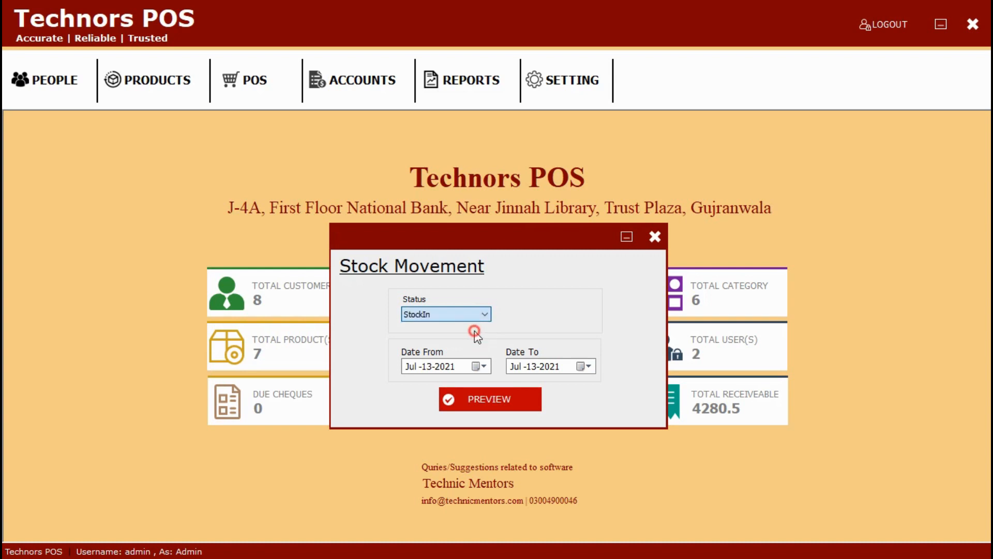
click(484, 367)
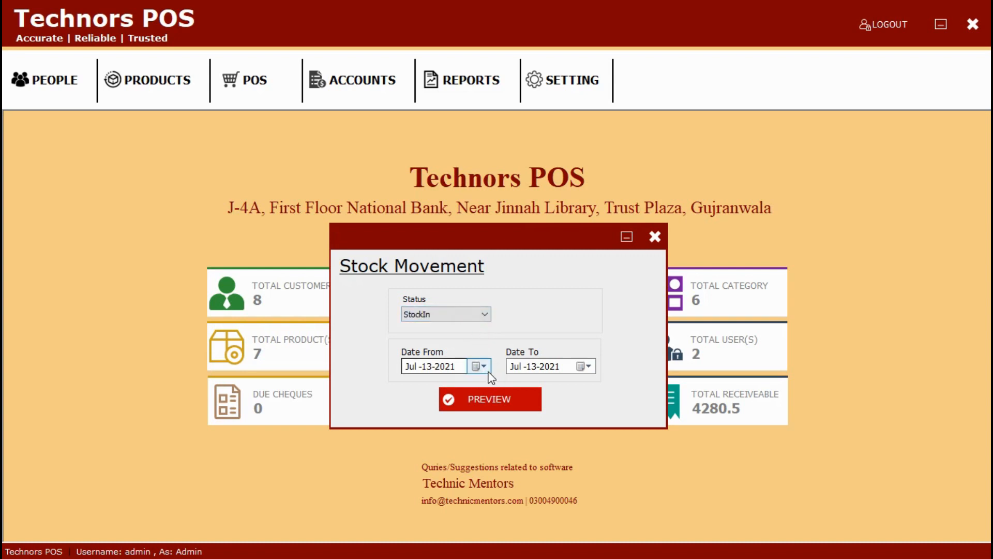
click(511, 417)
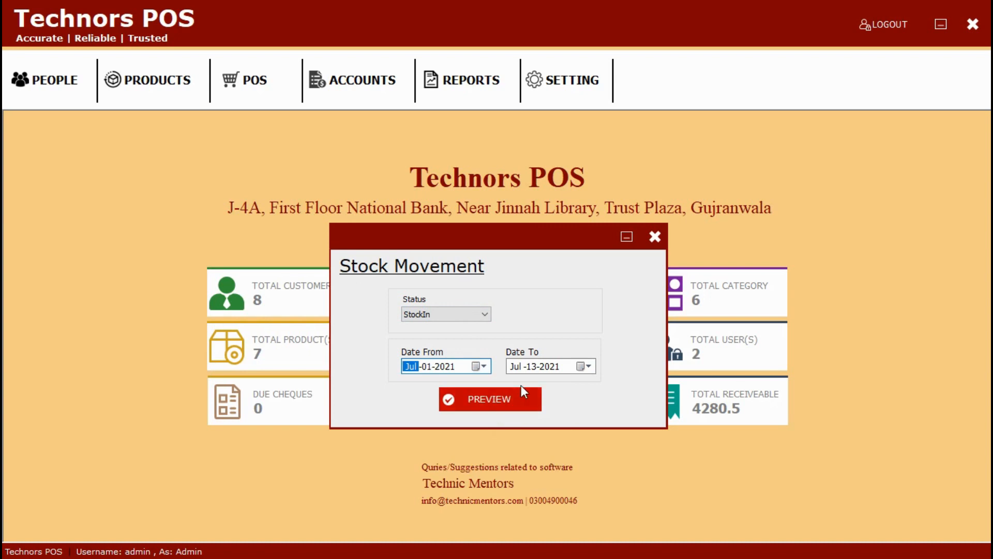
Step: Preview the StockIn report for Jul 1–13, 2021 with four purchases, then close it
click(521, 398)
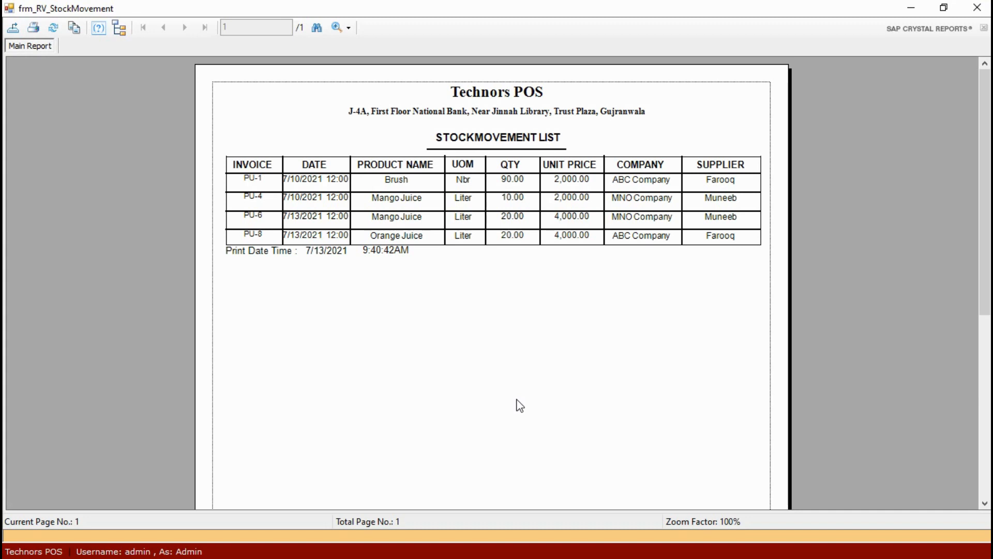
click(977, 7)
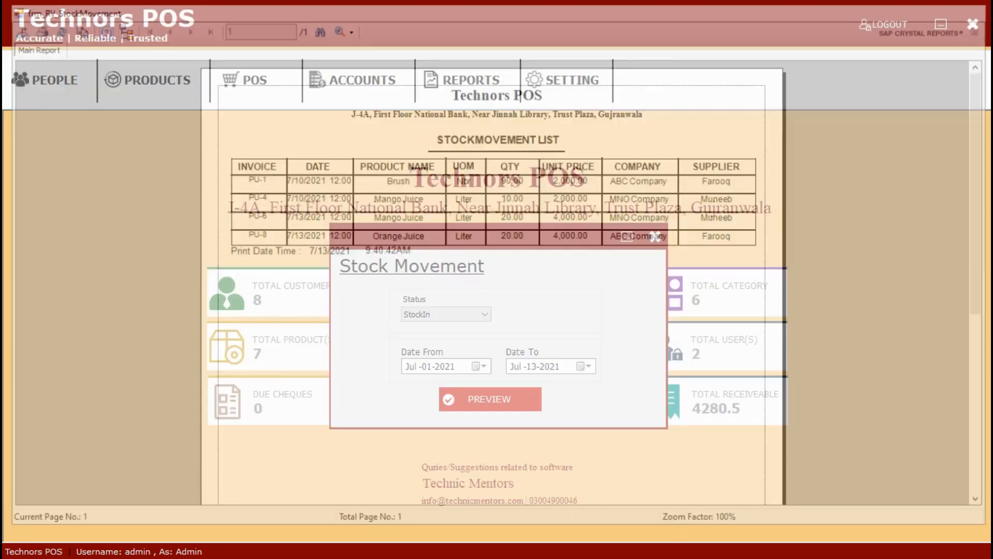
click(655, 237)
click(624, 248)
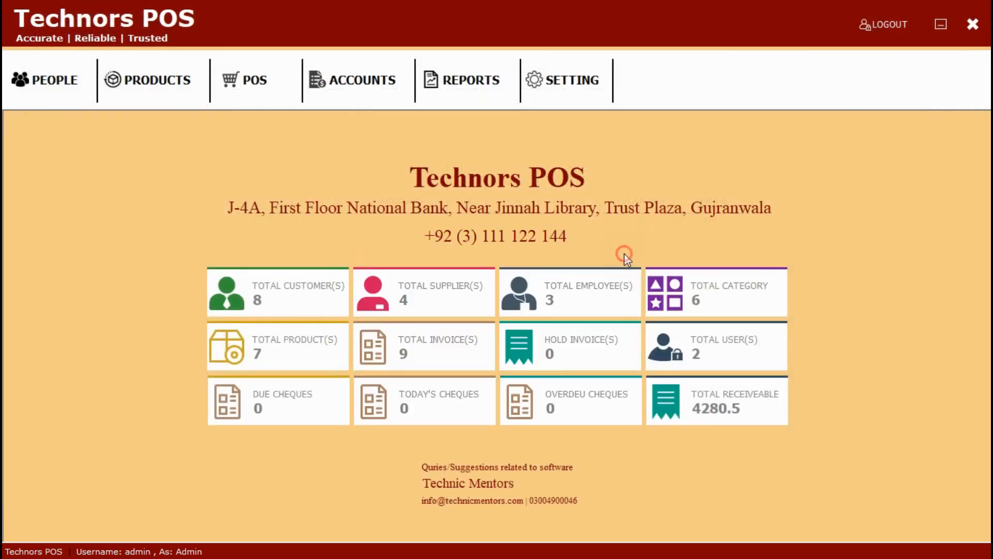
click(469, 105)
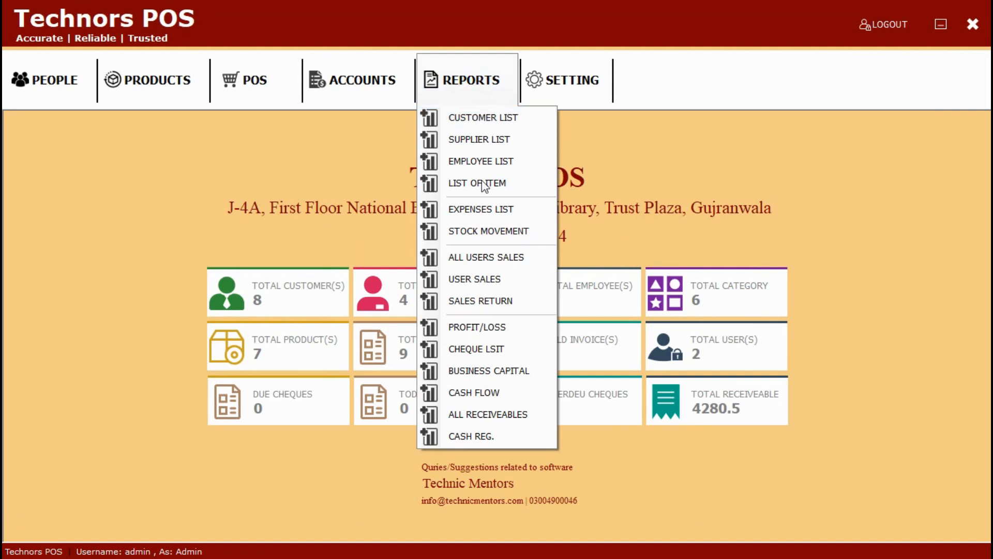
Step: Preview the Sales Details report for All User from 07/01/2021 to 07/13/2021
click(487, 256)
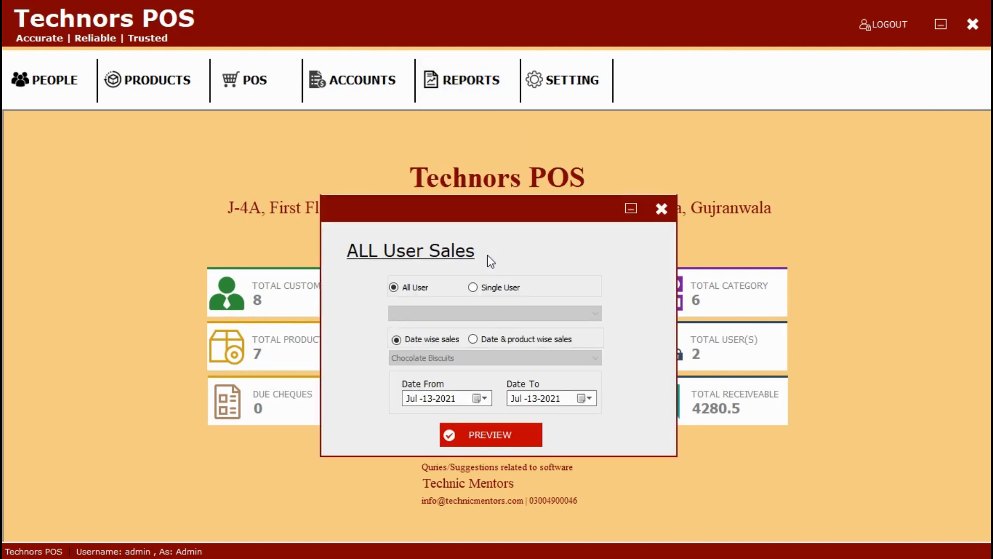
click(473, 288)
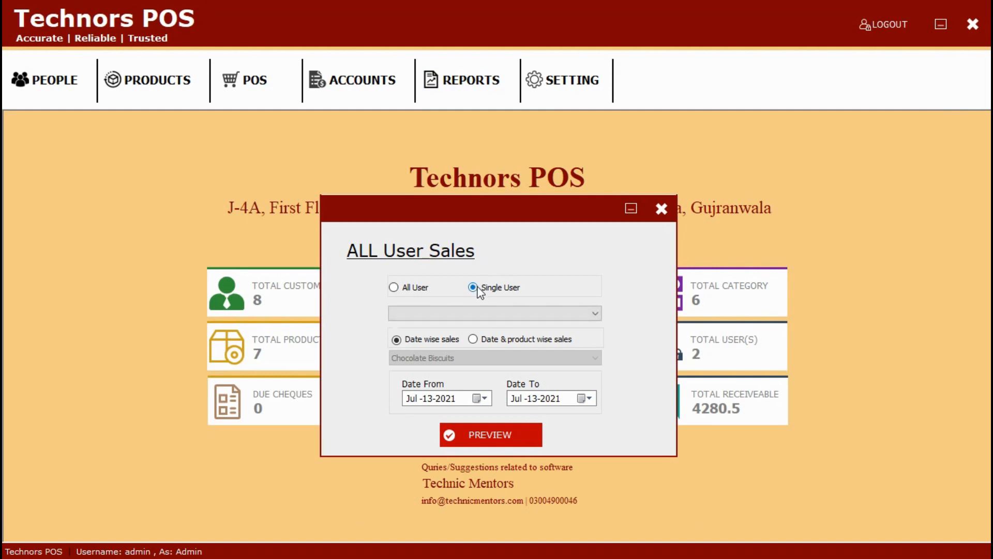
click(399, 289)
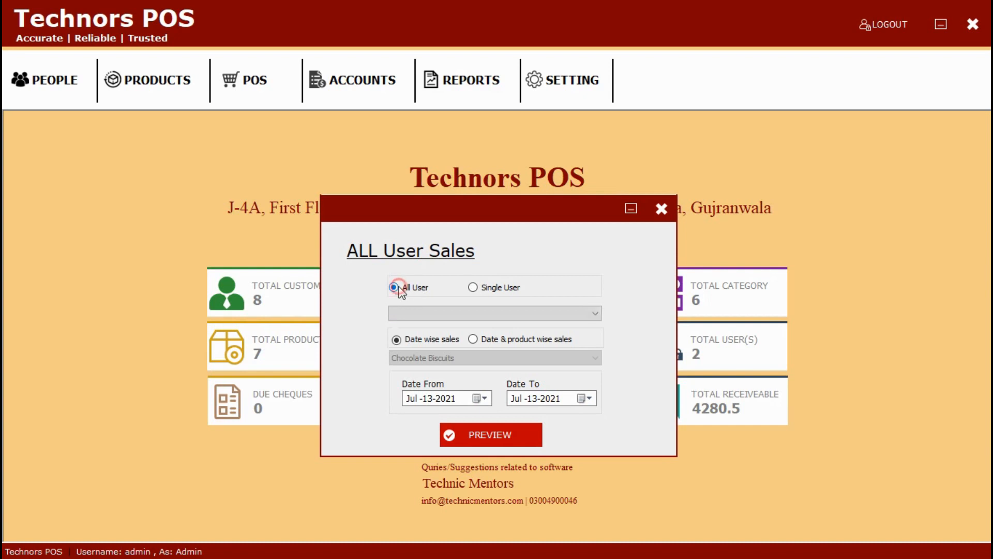
click(479, 398)
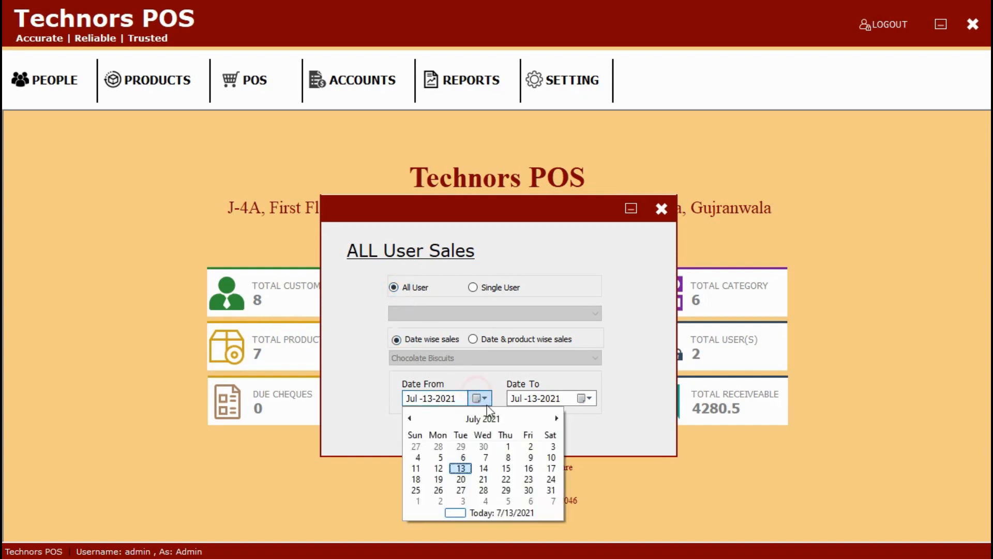
click(507, 446)
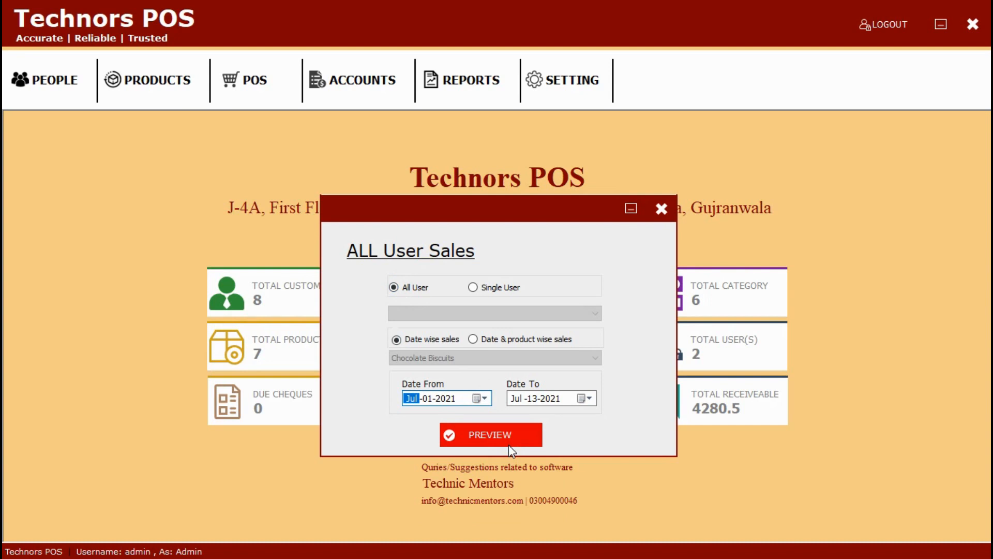
click(509, 440)
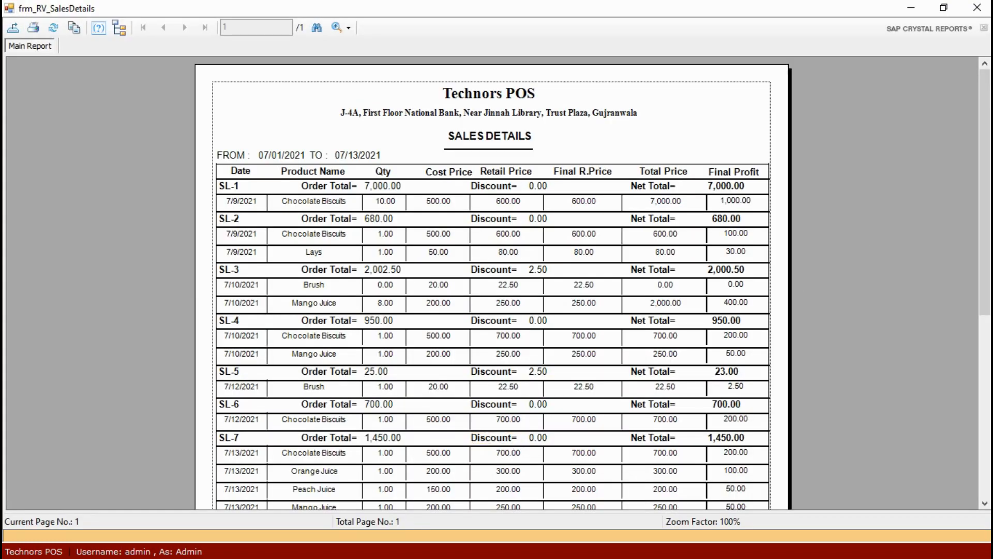
Step: Close the sales details report and glance at the User Sales report settings
click(978, 8)
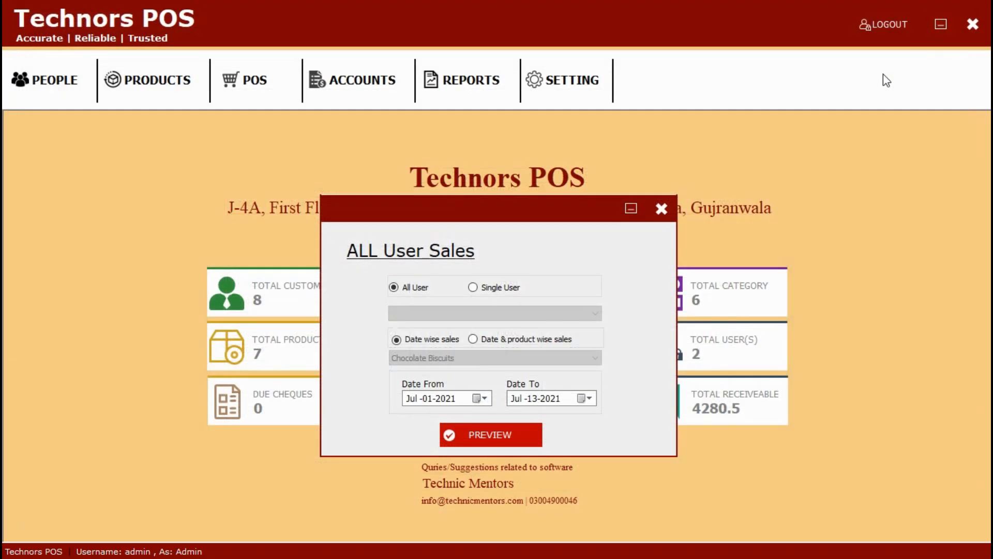
click(662, 208)
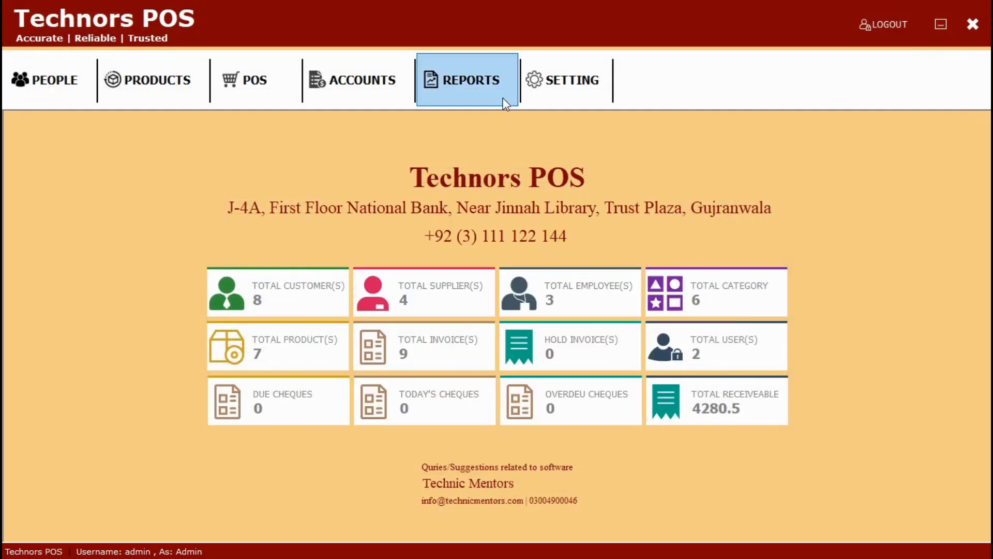
click(501, 98)
click(514, 279)
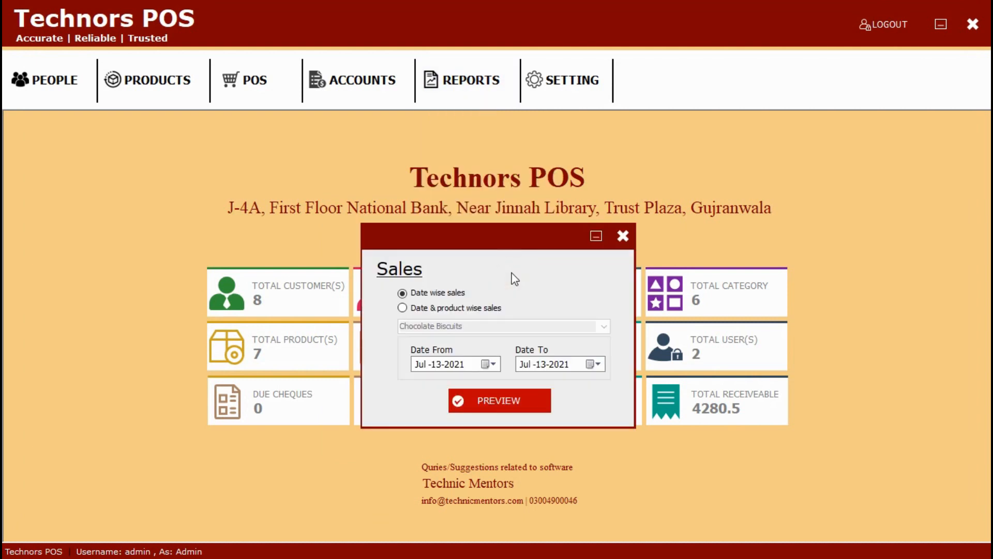
click(623, 236)
Step: Preview the Sales Return report from Jul-01-2021, totalling 1,772.50, then close it
click(459, 82)
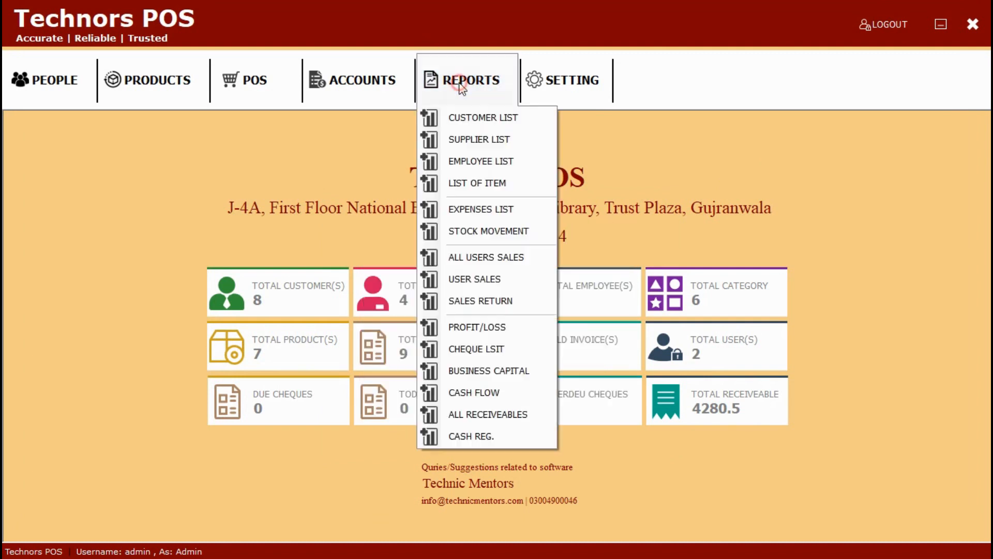
click(490, 307)
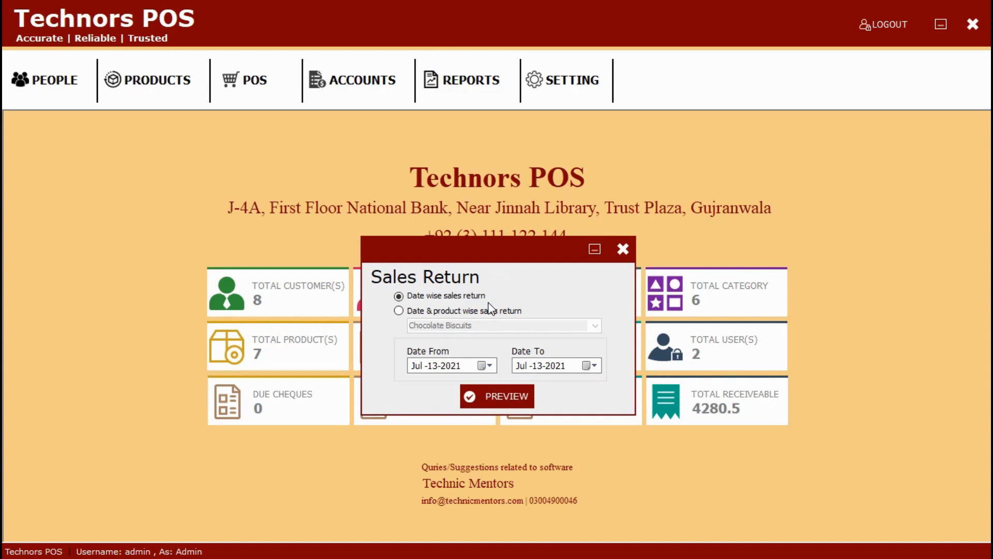
click(488, 365)
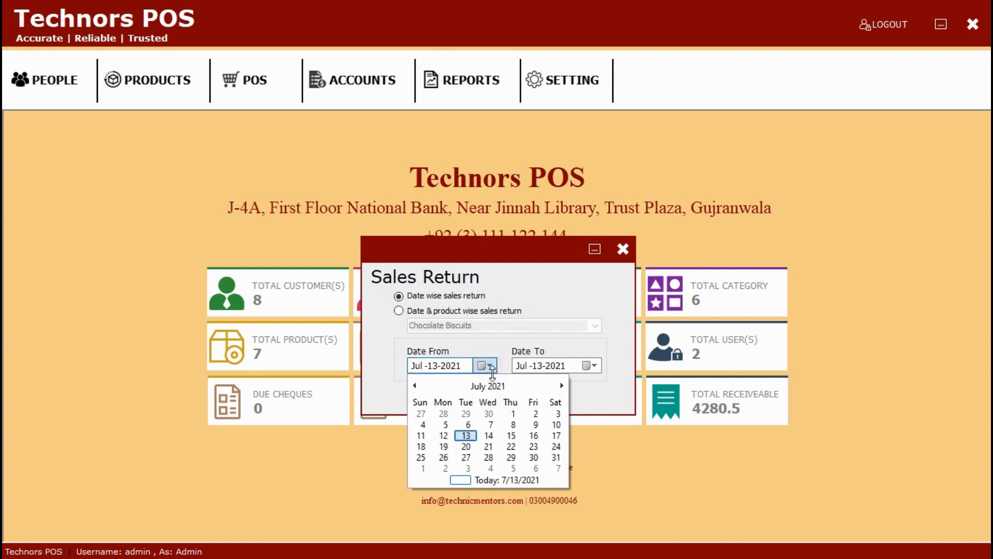
click(510, 413)
click(511, 399)
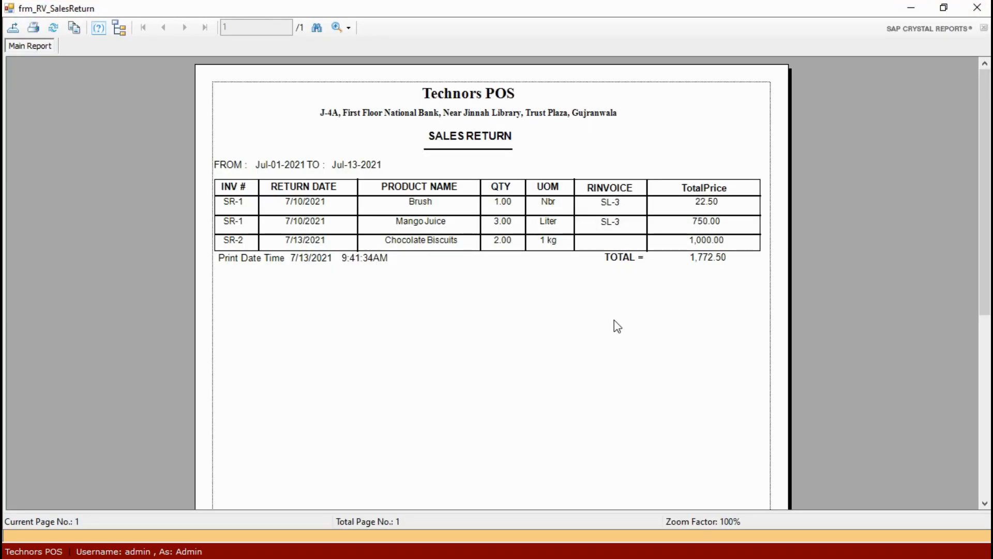
click(977, 8)
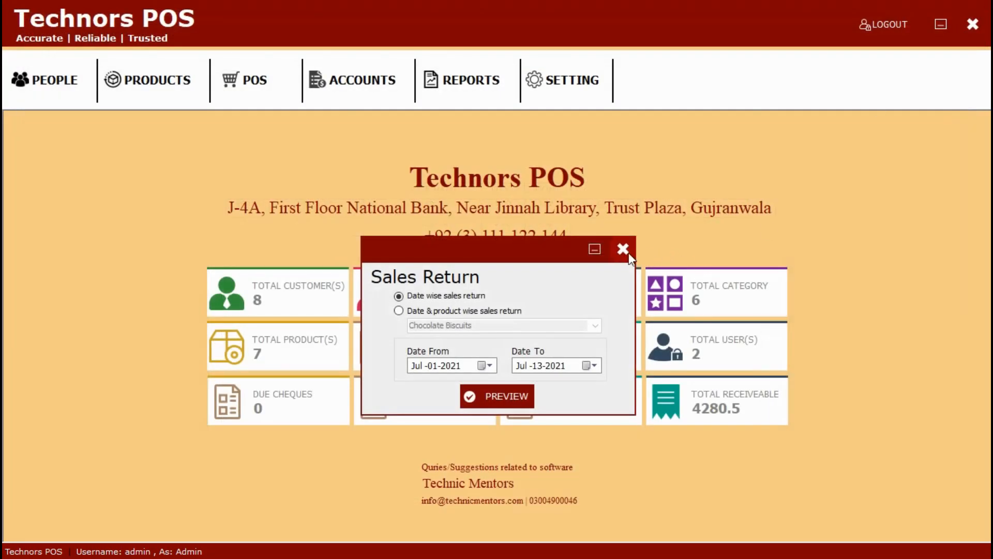
click(623, 249)
click(499, 86)
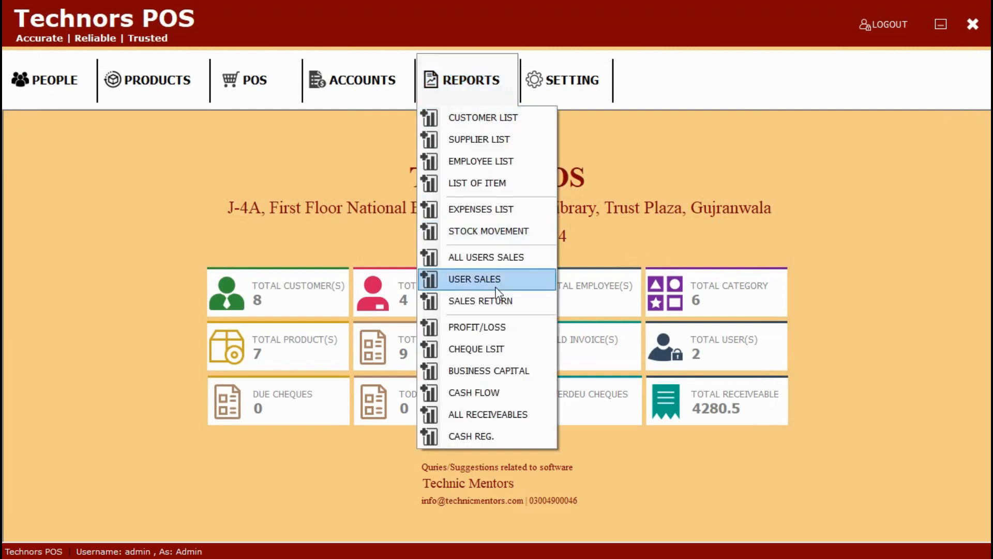
Step: Review the Profit/Loss summary and the Cheque List status options DUE and Cleared without changes
click(487, 324)
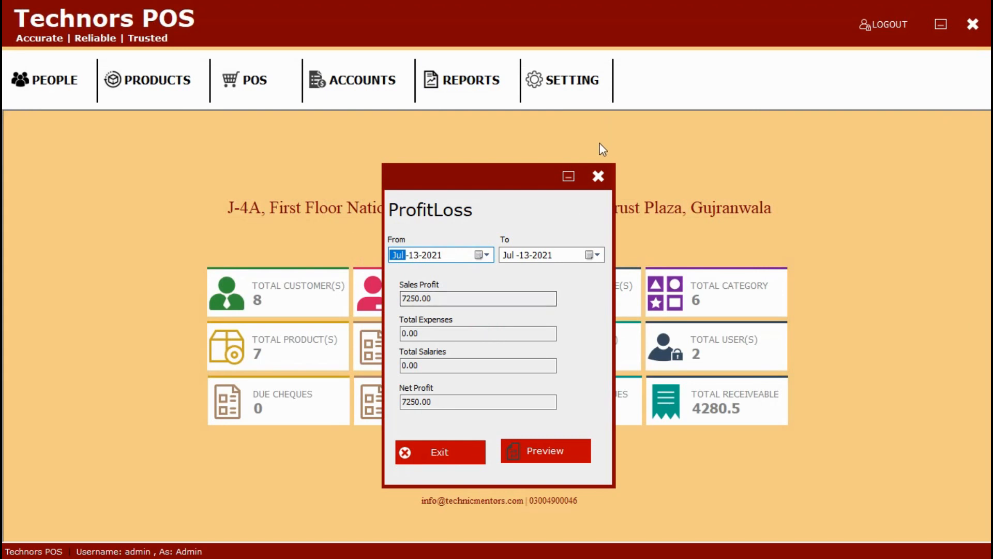
click(598, 177)
click(470, 80)
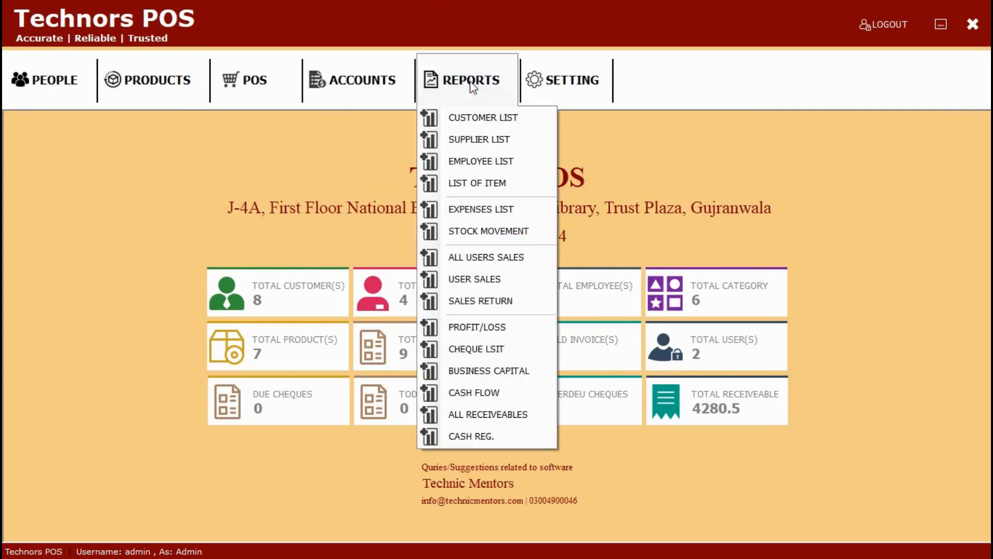
click(471, 343)
click(483, 309)
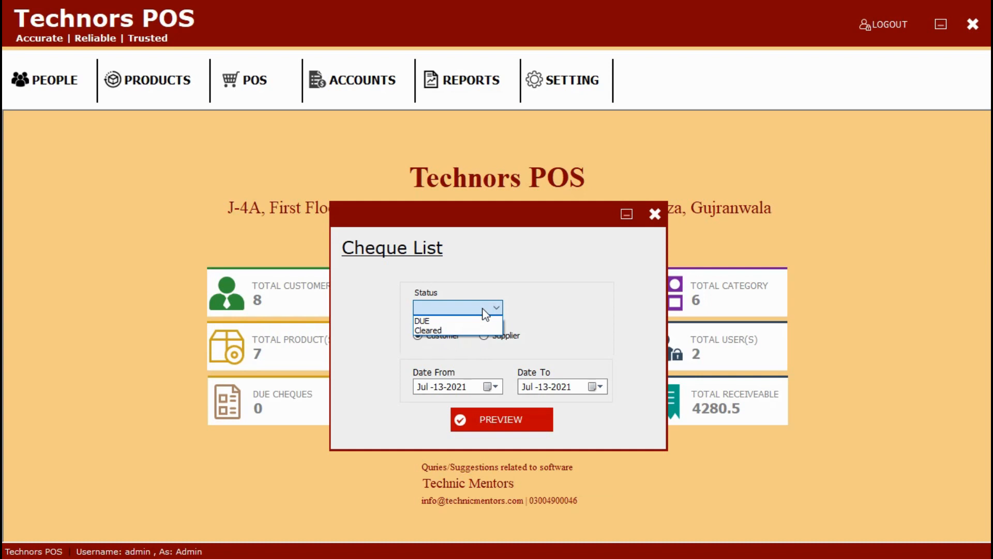
click(648, 216)
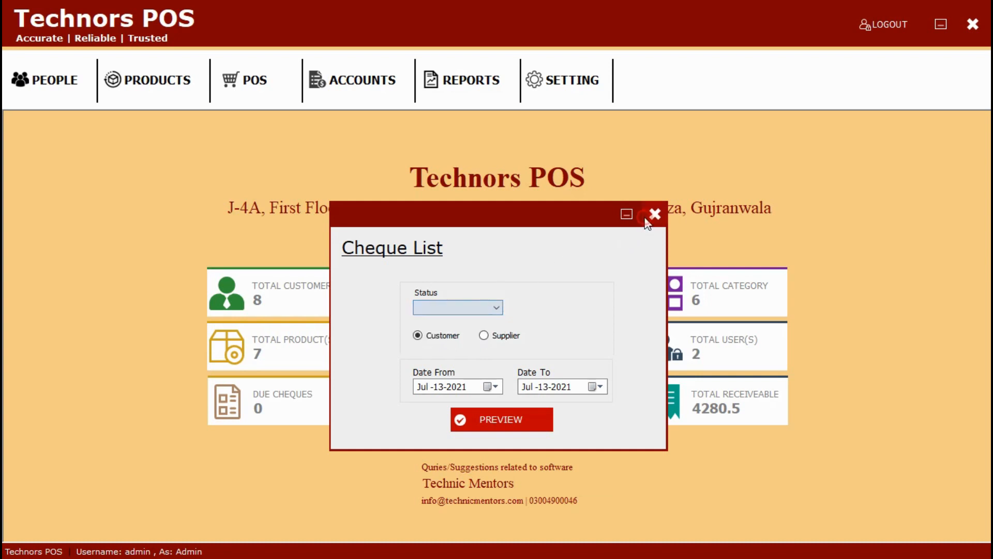
click(655, 214)
Step: Preview the Business Capital report totalling 42080.5 with stock value 35100, then close it
click(483, 83)
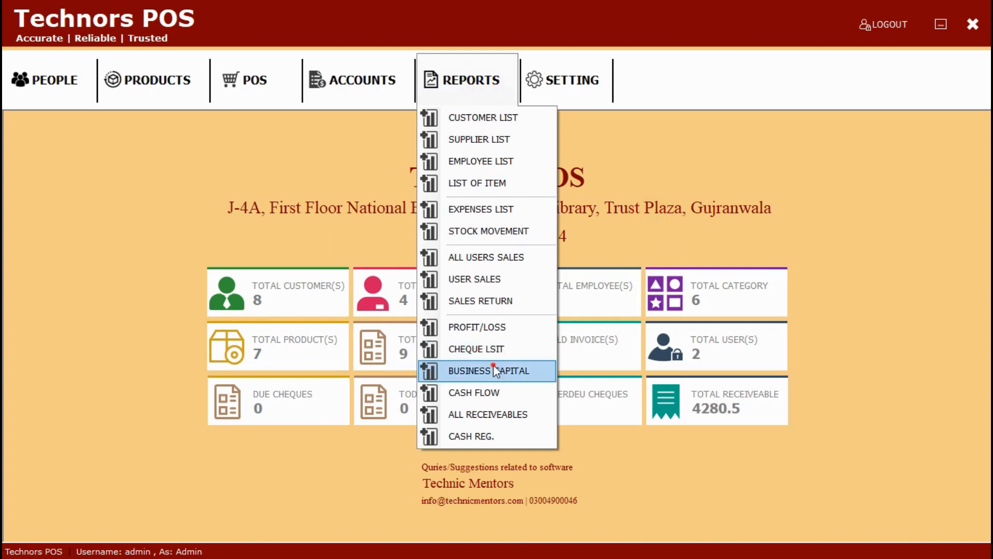
click(493, 368)
click(499, 352)
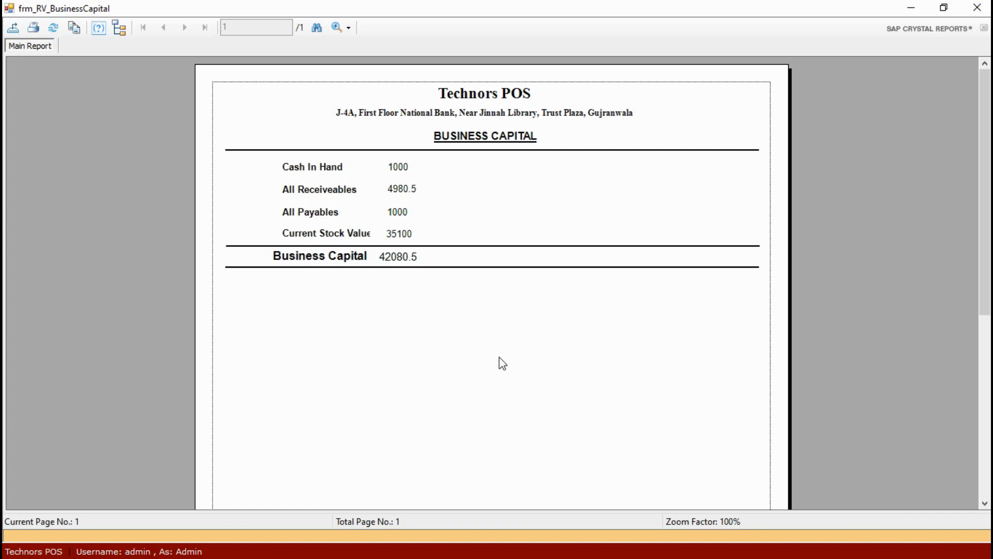
click(977, 7)
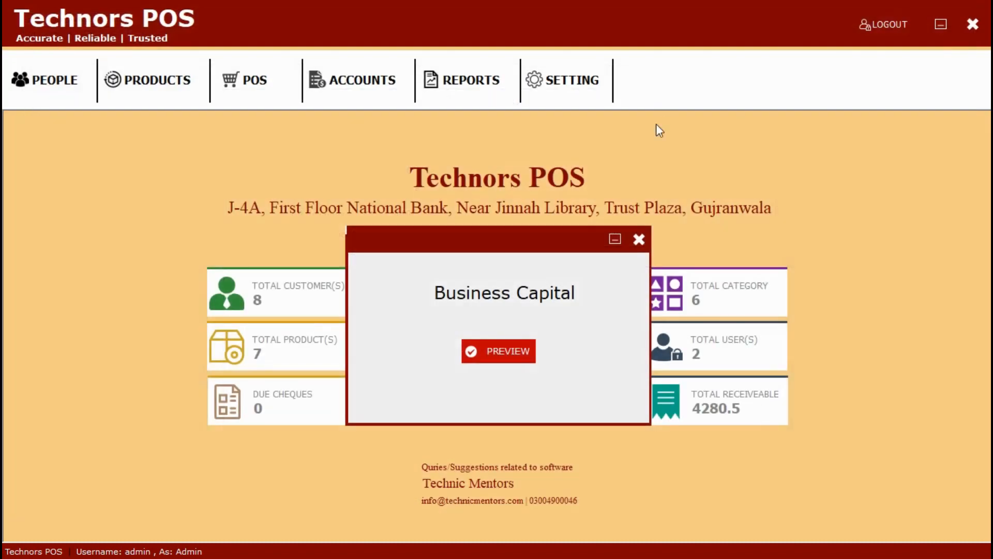
click(637, 240)
click(468, 93)
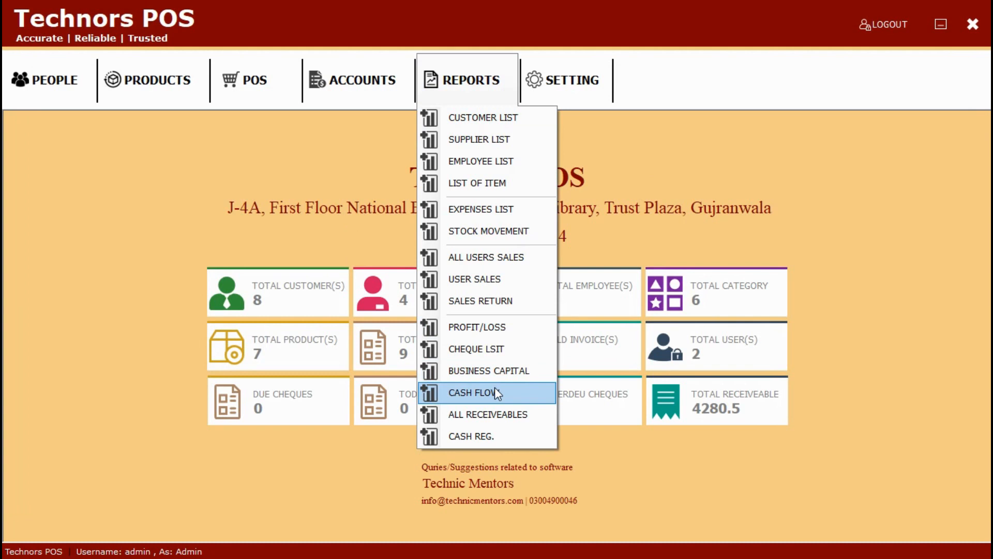
Step: Preview the All Receivables report for All Customers, then close it
click(497, 415)
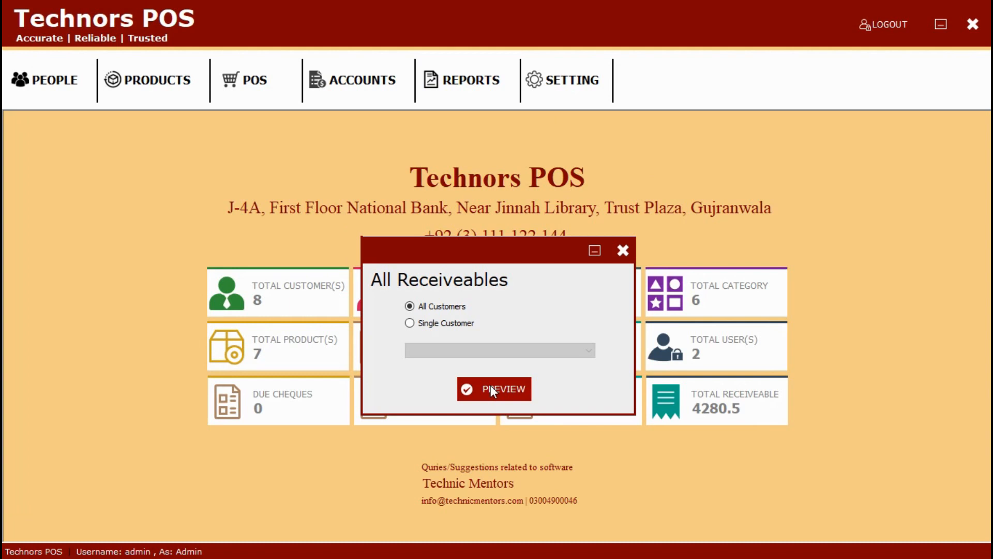
click(411, 323)
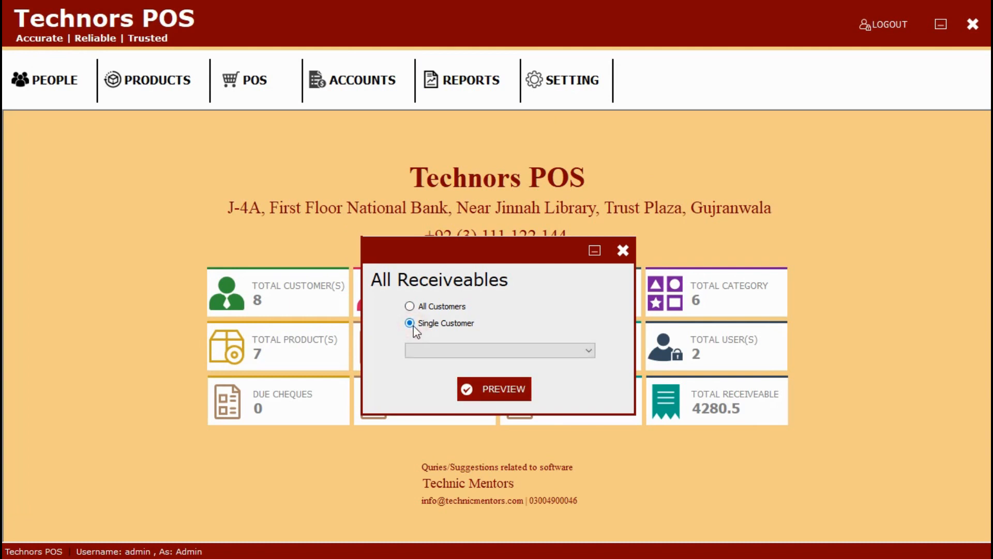
click(437, 350)
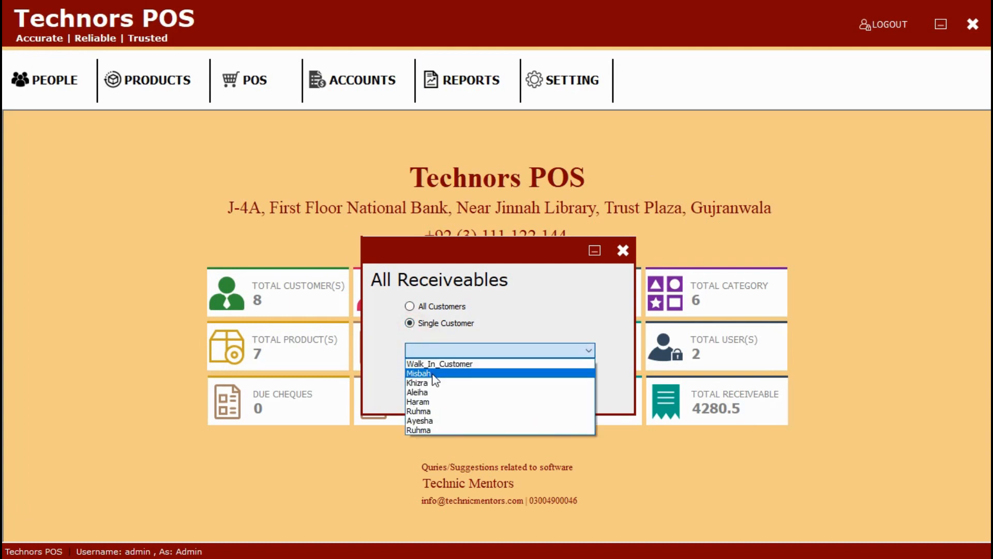
click(388, 353)
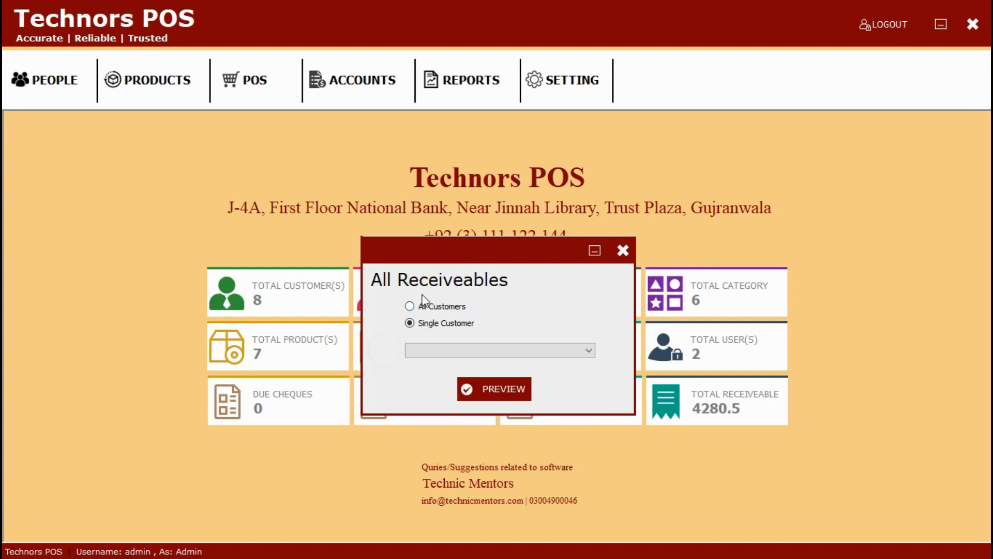
click(410, 305)
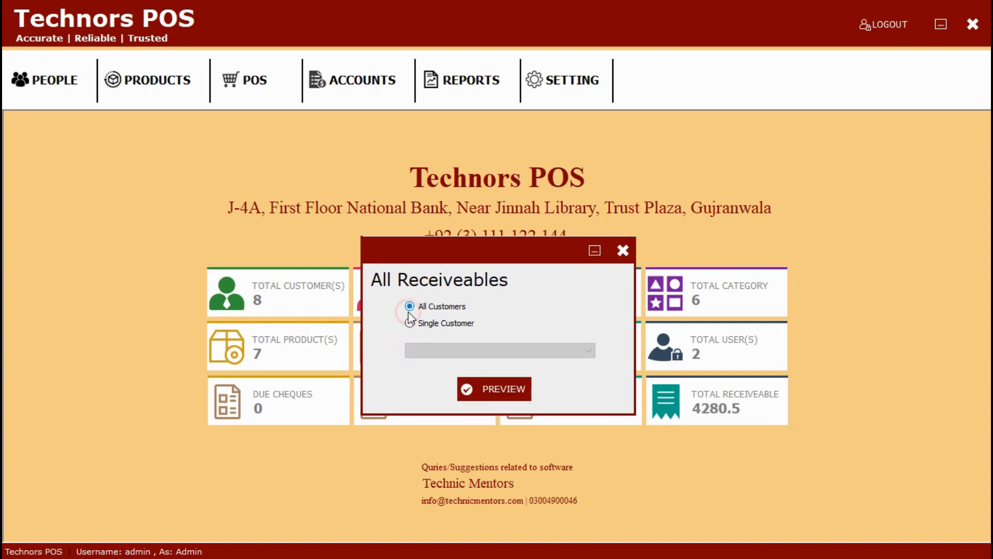
click(485, 391)
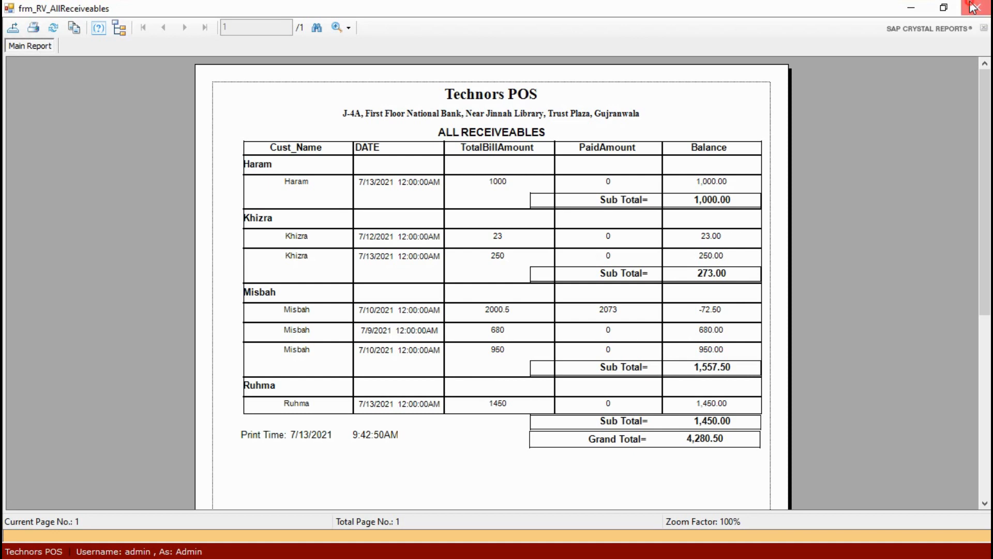
click(974, 7)
click(623, 249)
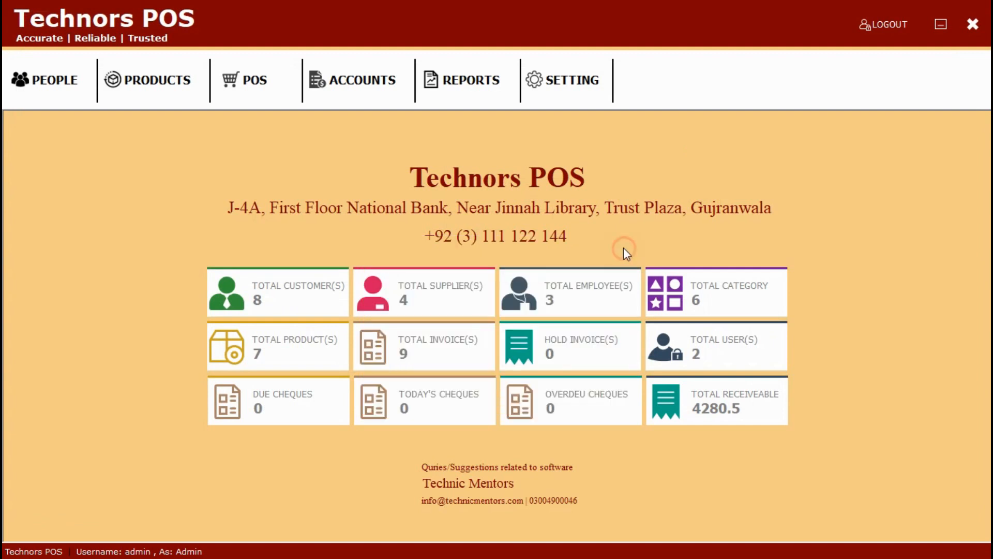
Step: Look at the Cash Register report options and close them
click(465, 83)
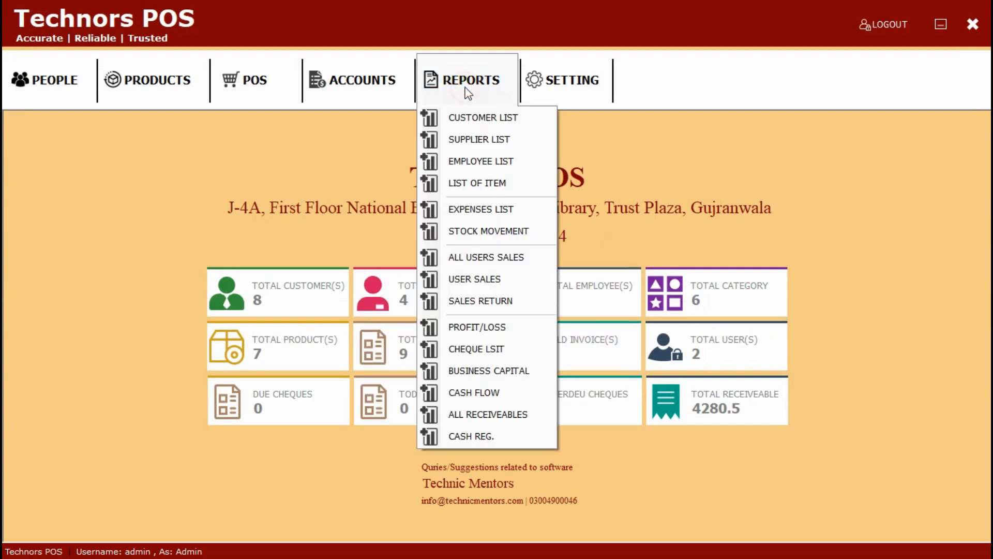
click(507, 440)
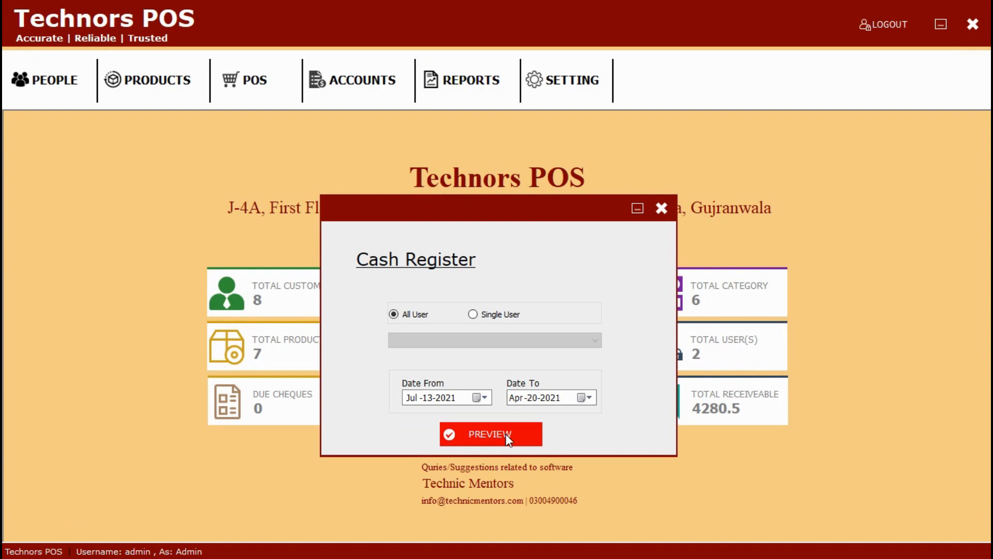
click(661, 208)
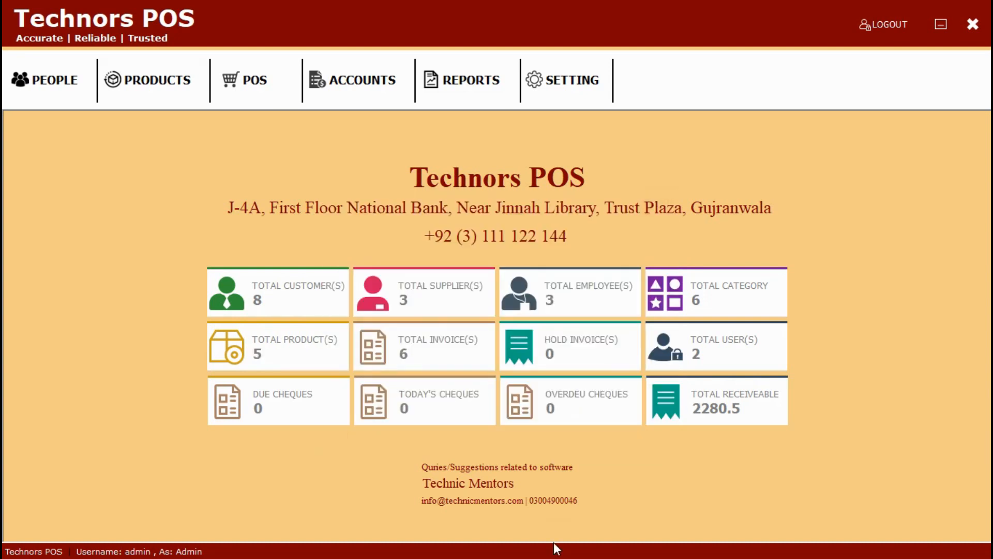
click(532, 96)
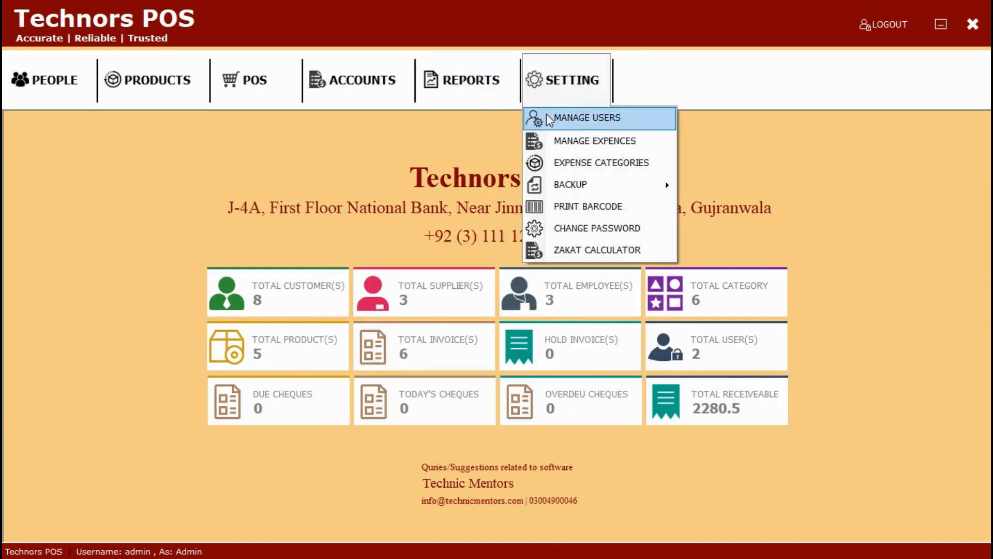
click(548, 117)
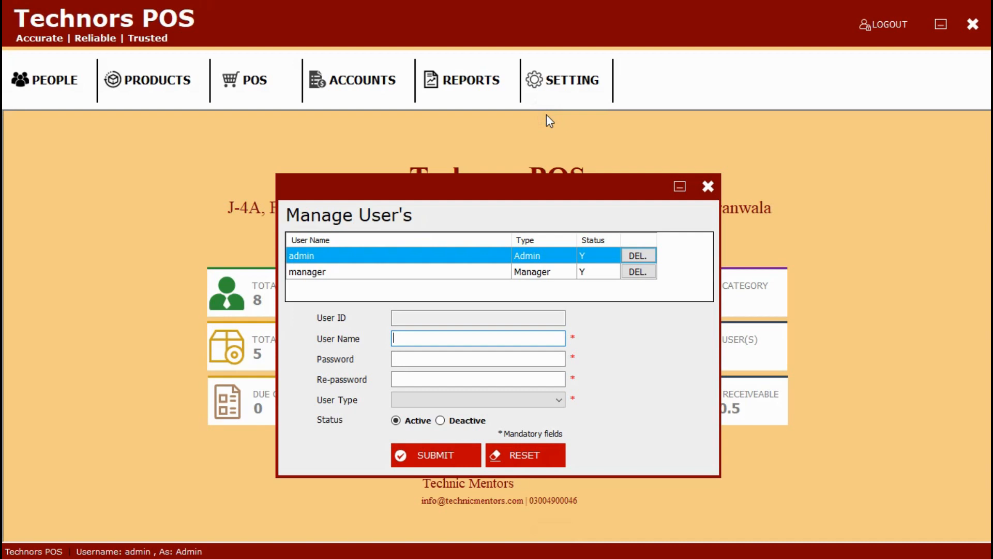
click(708, 185)
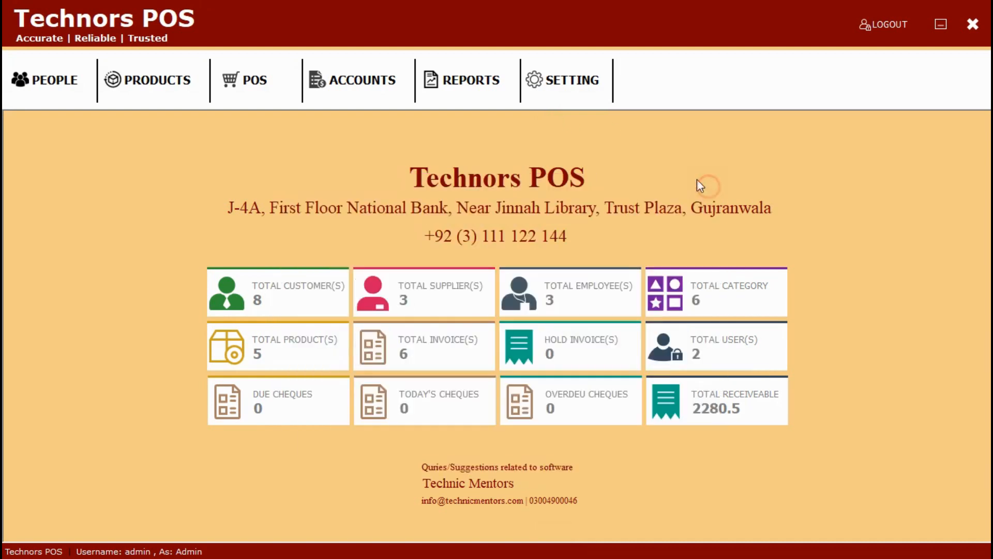
click(569, 98)
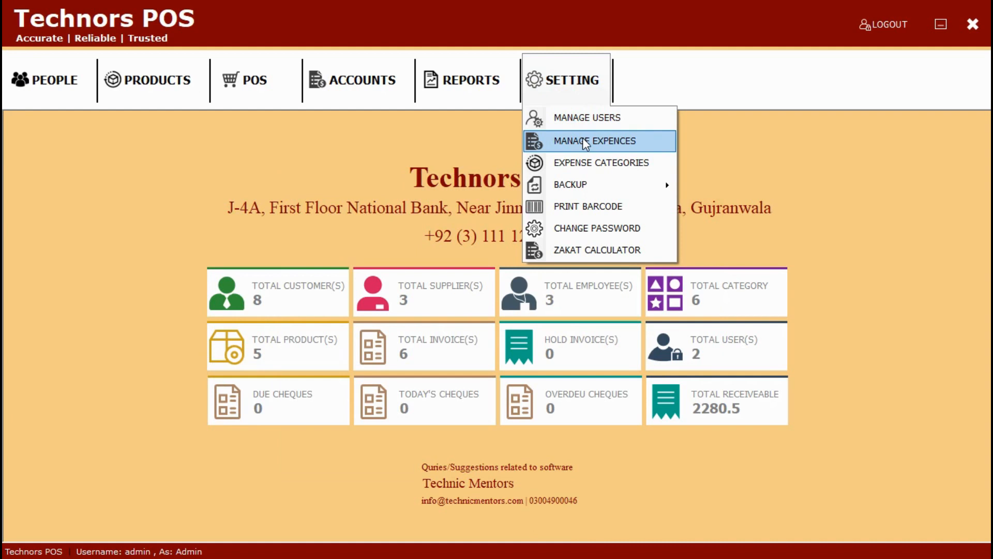
click(583, 137)
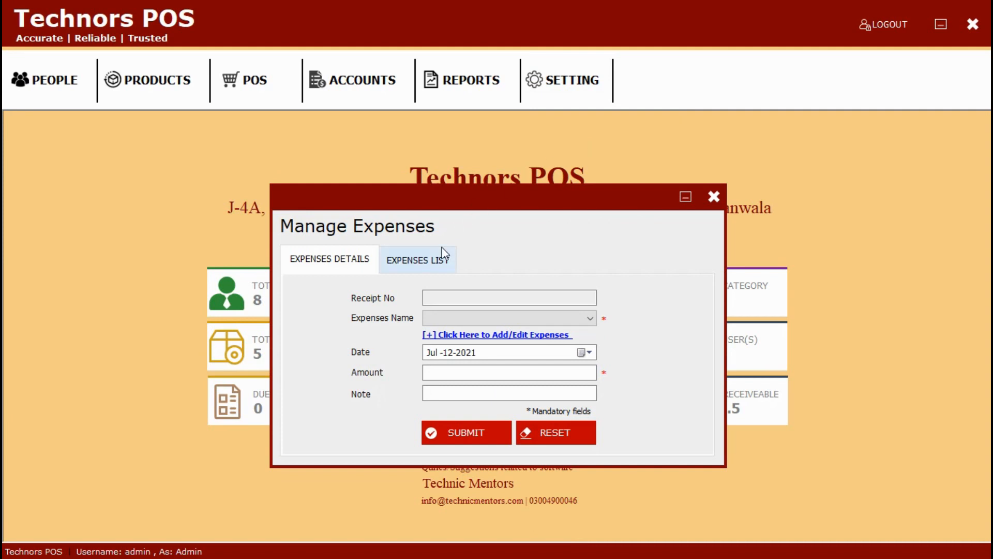
click(438, 262)
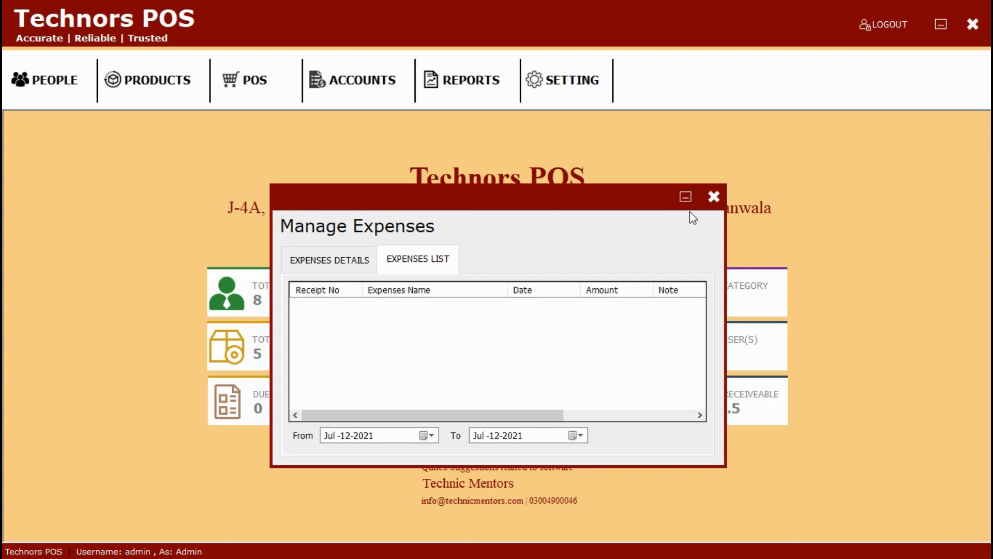
click(714, 197)
click(580, 77)
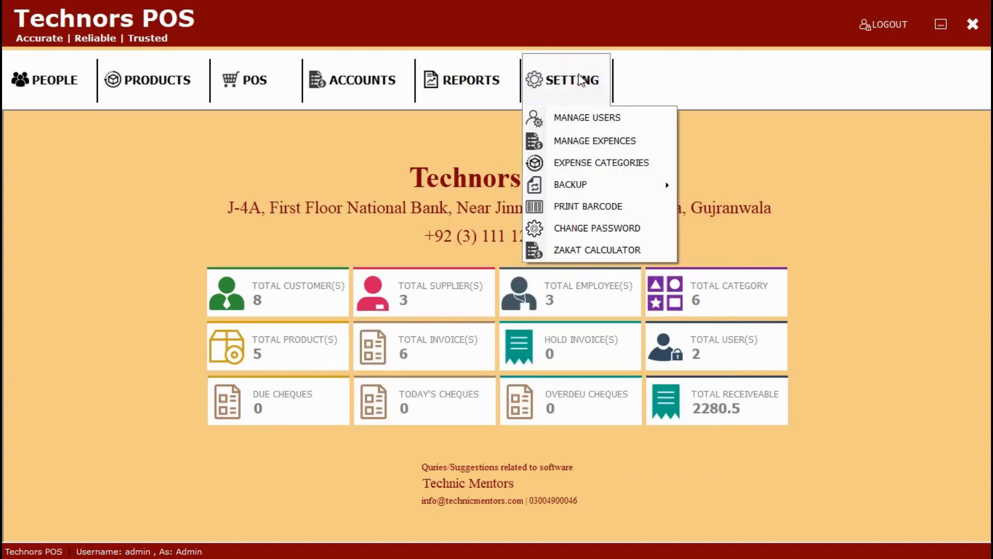
click(583, 163)
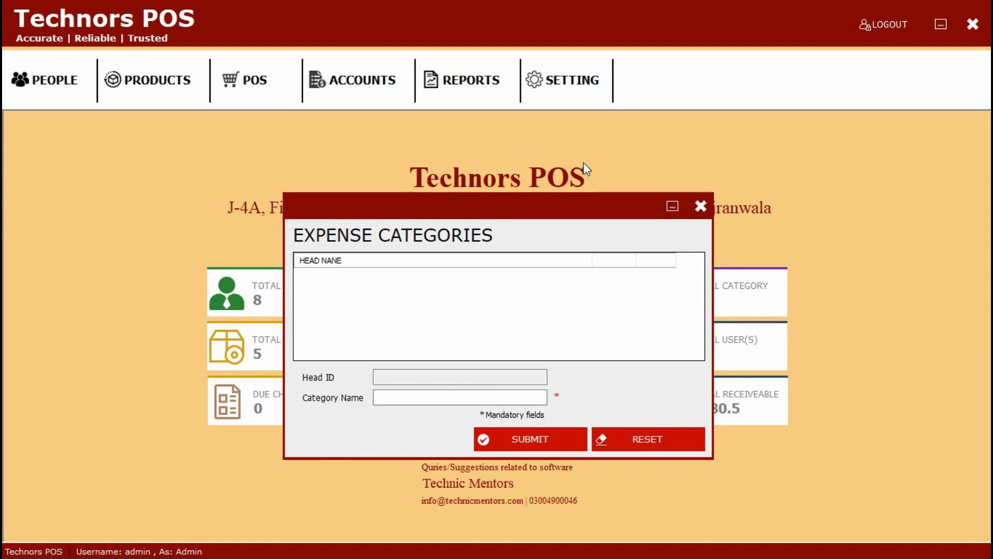
click(700, 206)
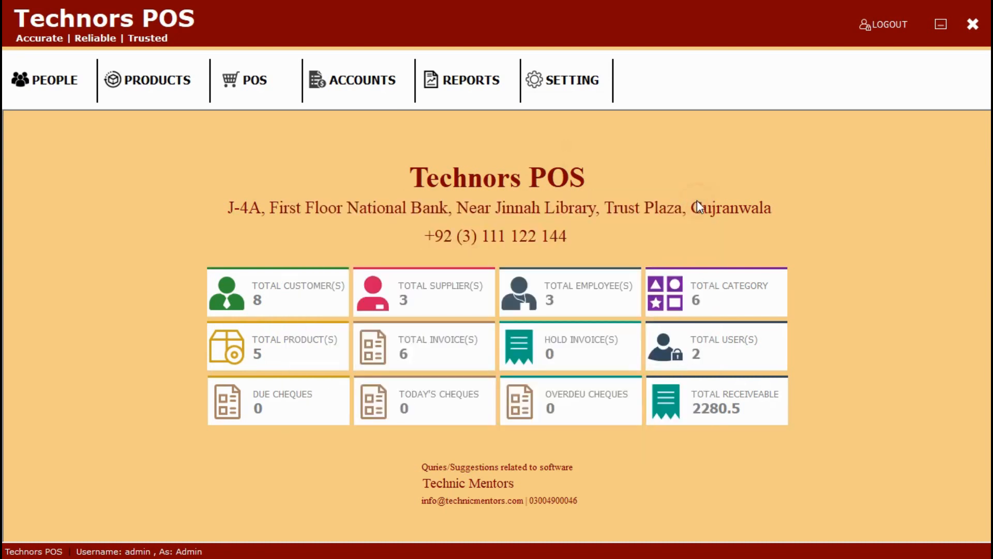
click(538, 82)
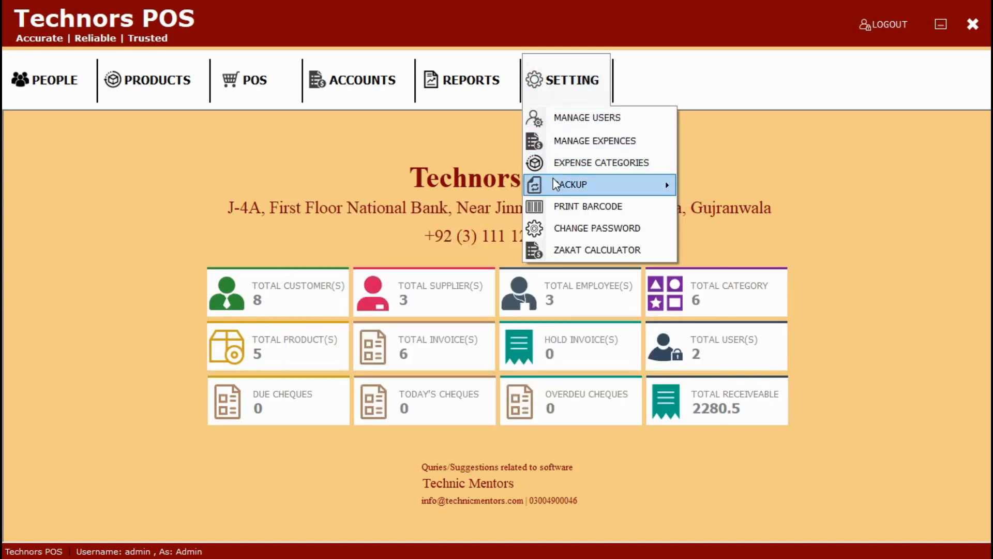
mouse_move(555, 184)
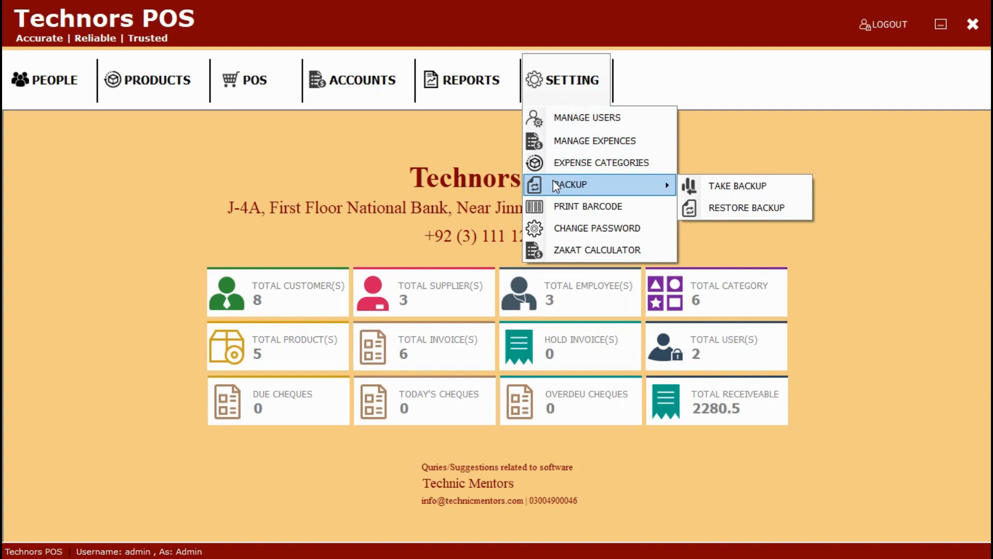
click(562, 206)
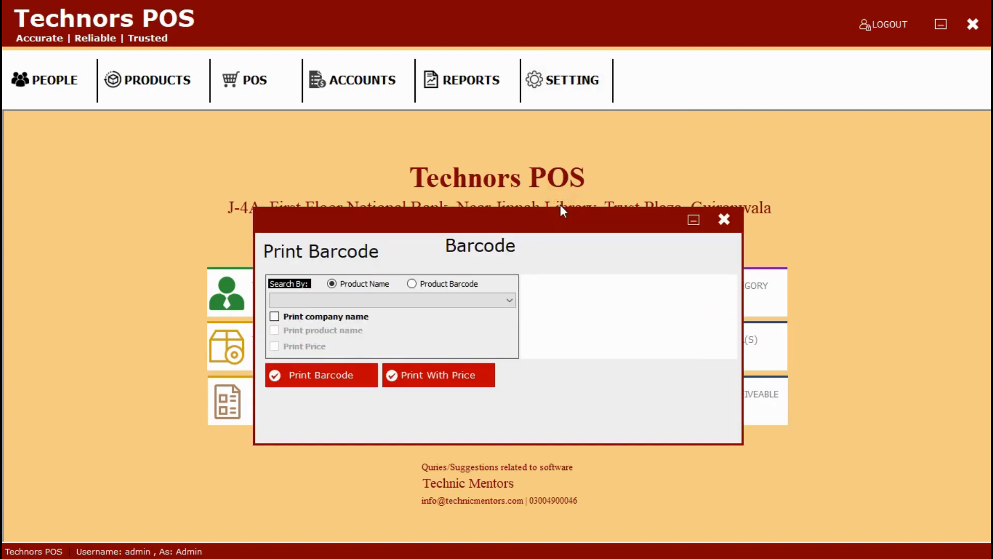
click(723, 220)
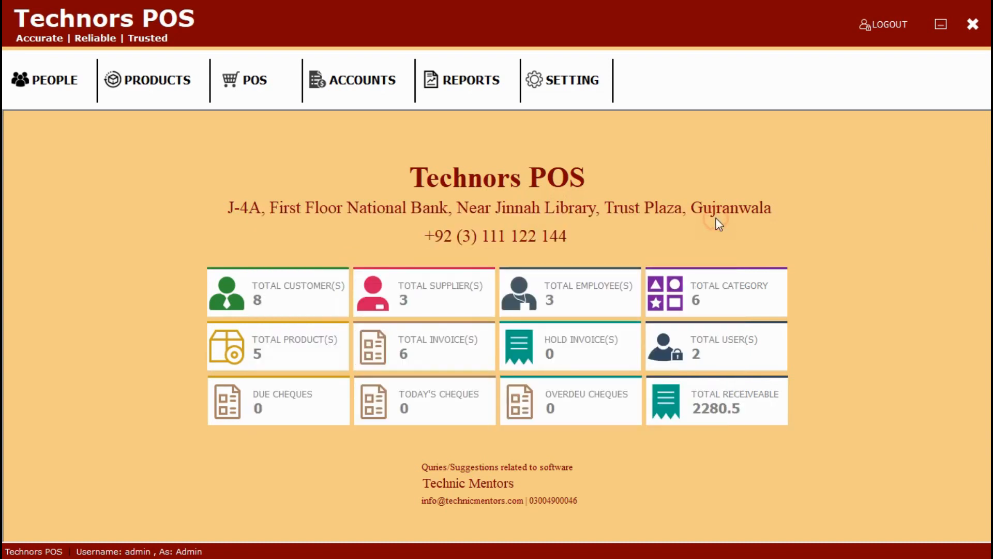
click(571, 83)
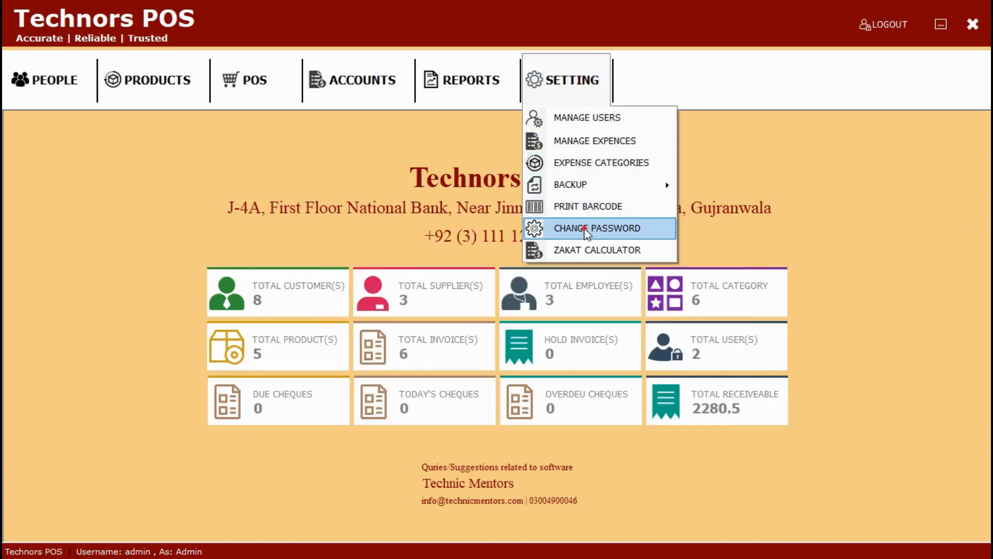
Step: View and close Change Password and the Zakat Calculator (net 3076.00), then log out confirming Yes
click(588, 228)
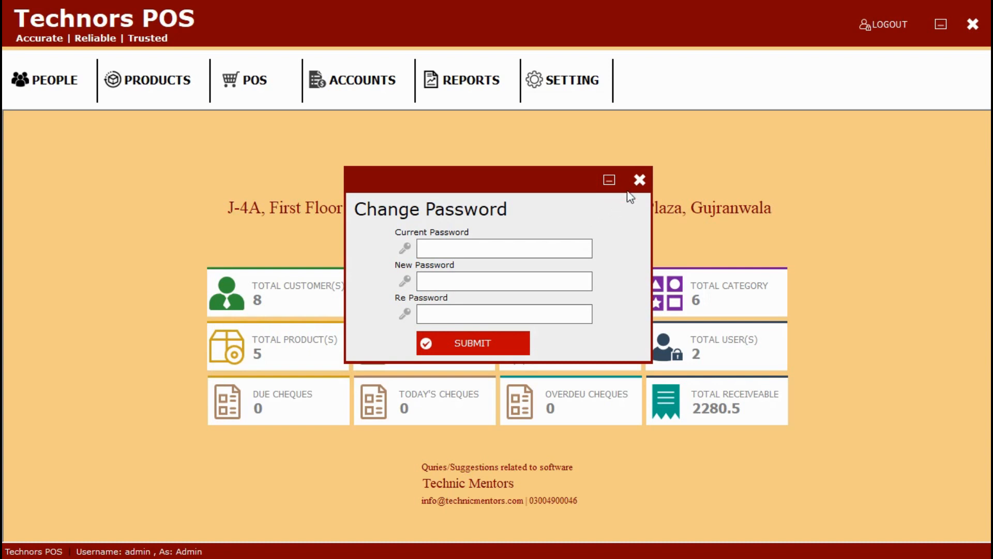
click(640, 179)
click(582, 88)
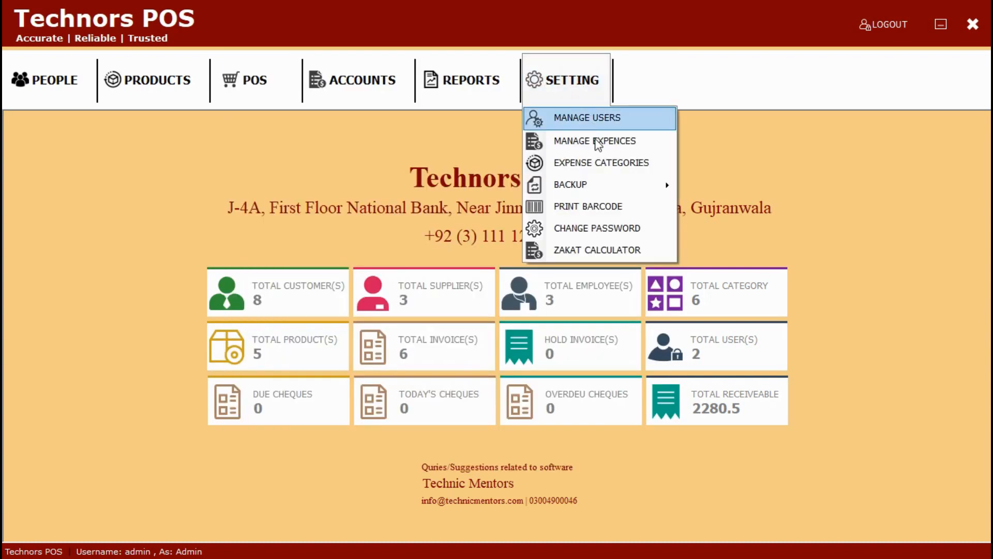
click(604, 249)
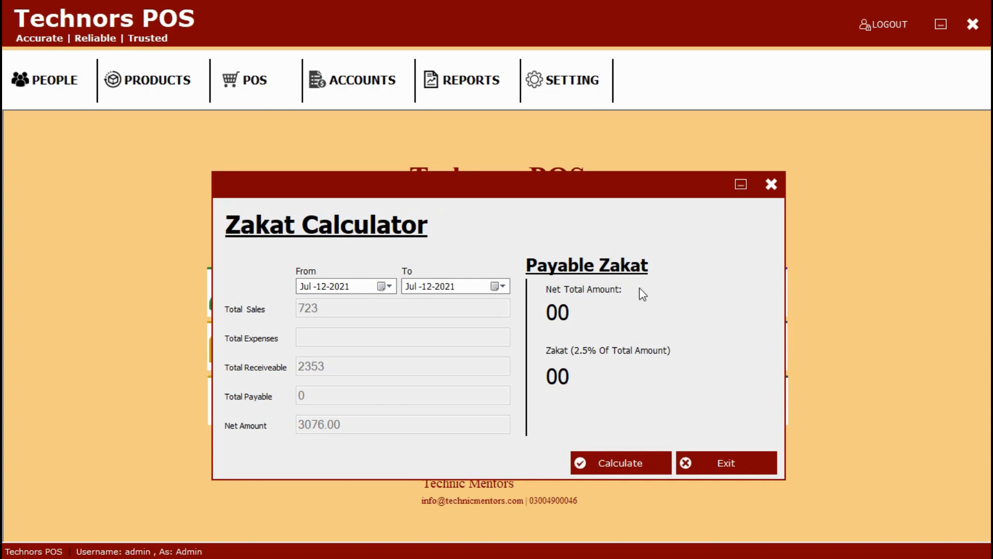
click(727, 462)
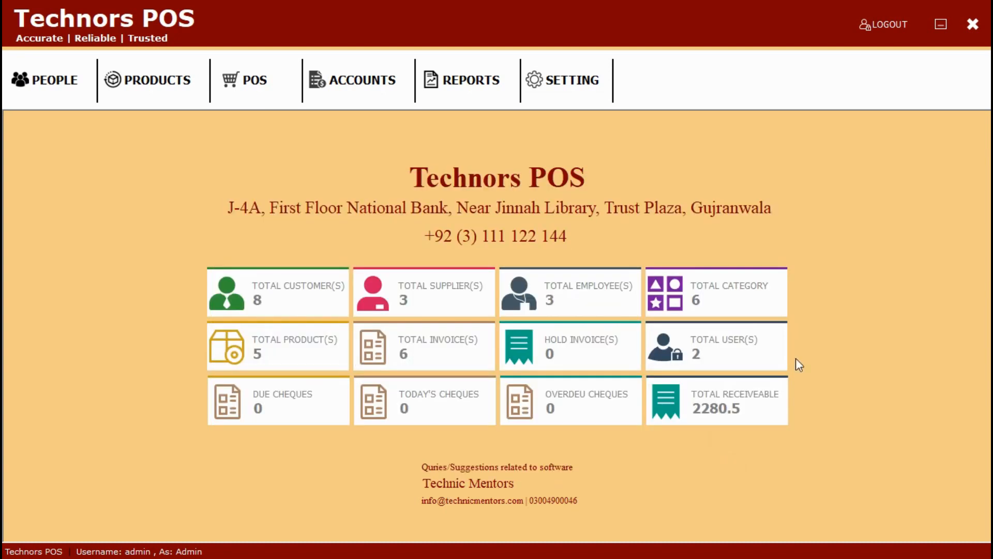
click(898, 27)
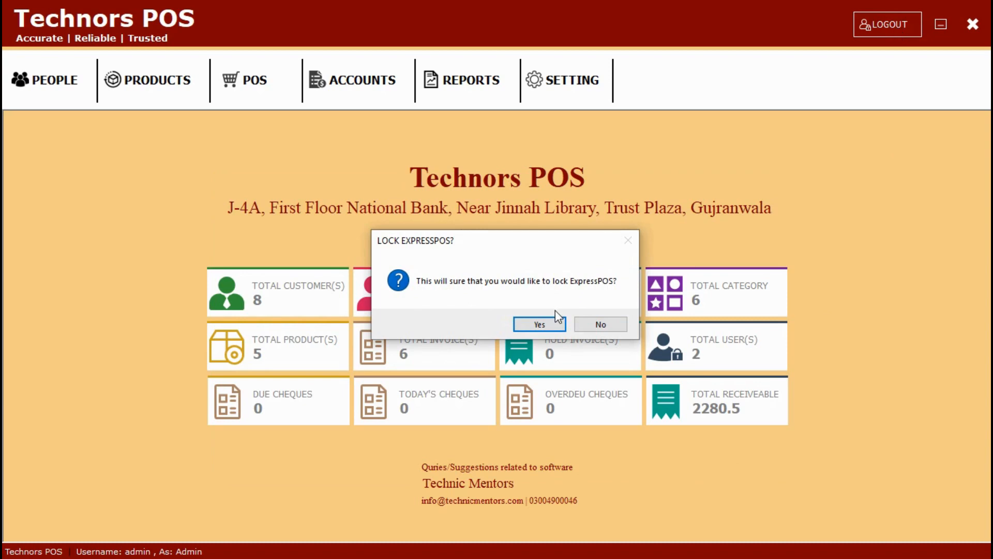
click(546, 324)
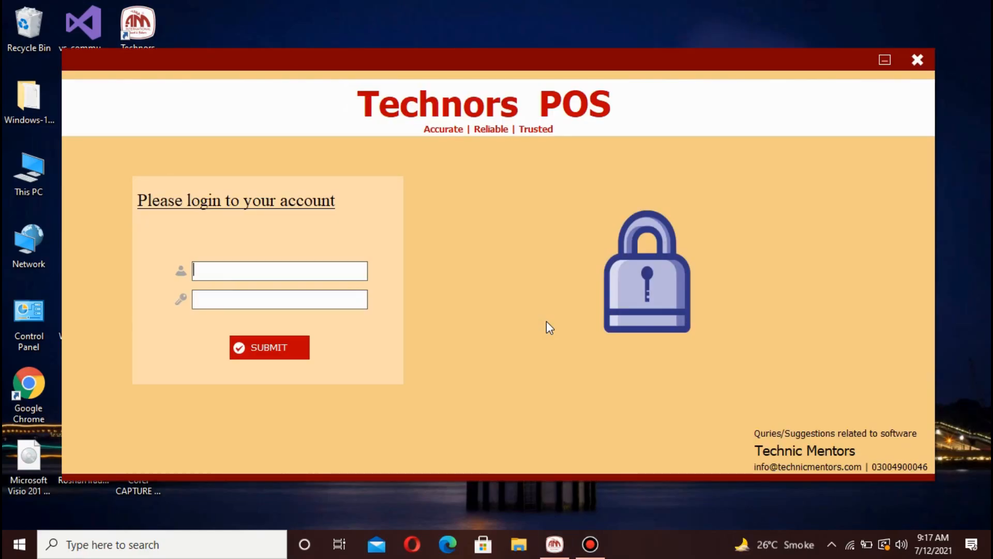